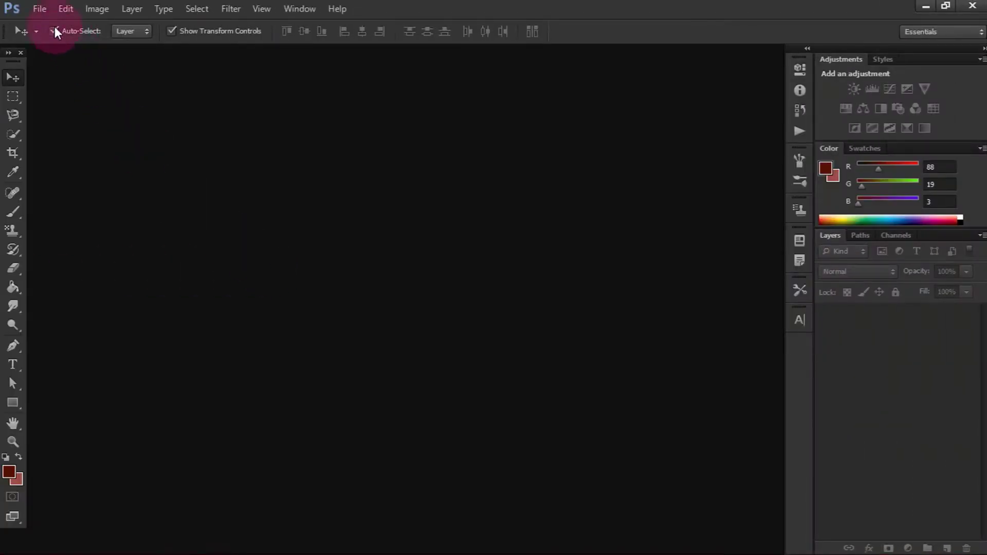
Create a white document named Banner2, 399.97 × 297.01 mm at 300 ppi, RGB 16-bit
{"action": "left_click", "coordinate": [43, 7]}
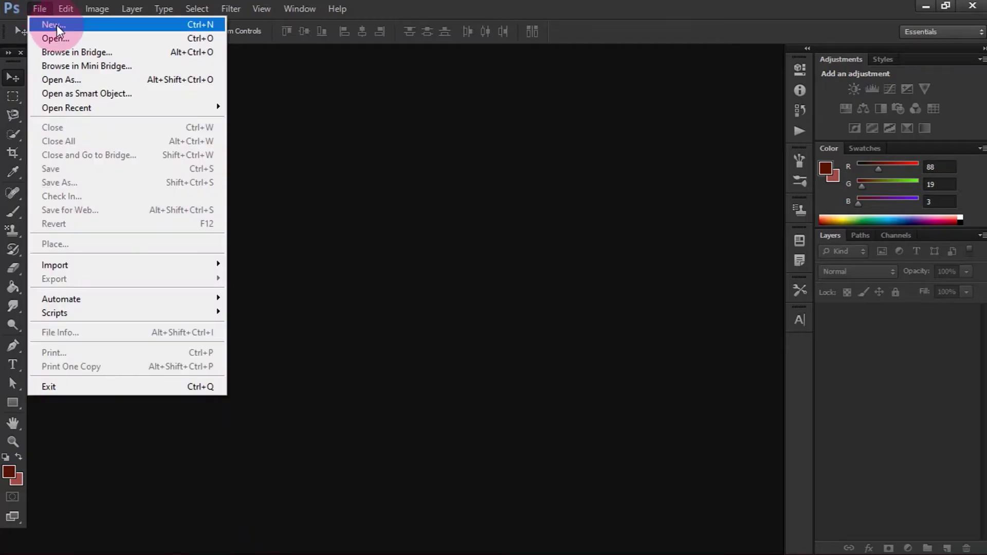
{"action": "left_click", "coordinate": [56, 25]}
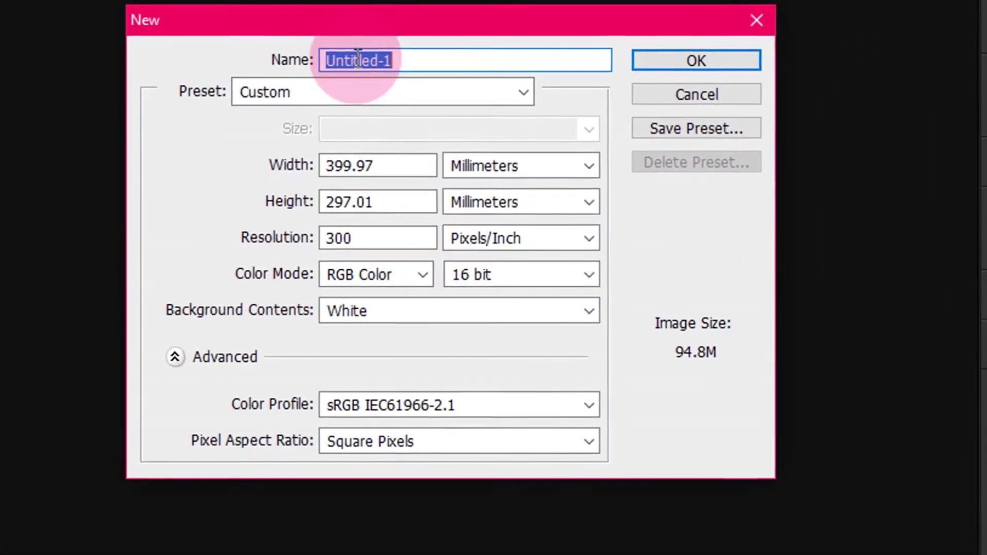
{"action": "type", "text": "Banner"}
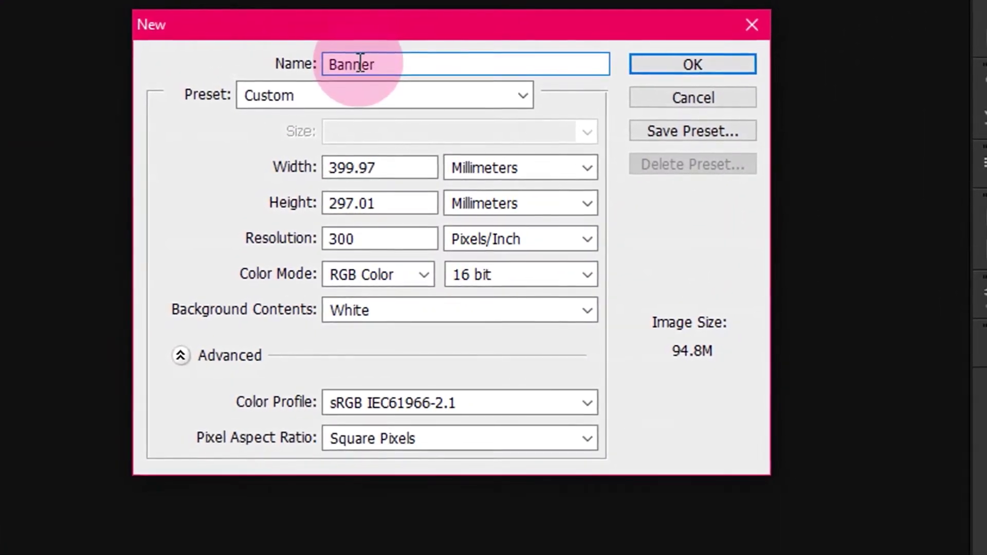
{"action": "type", "text": "2"}
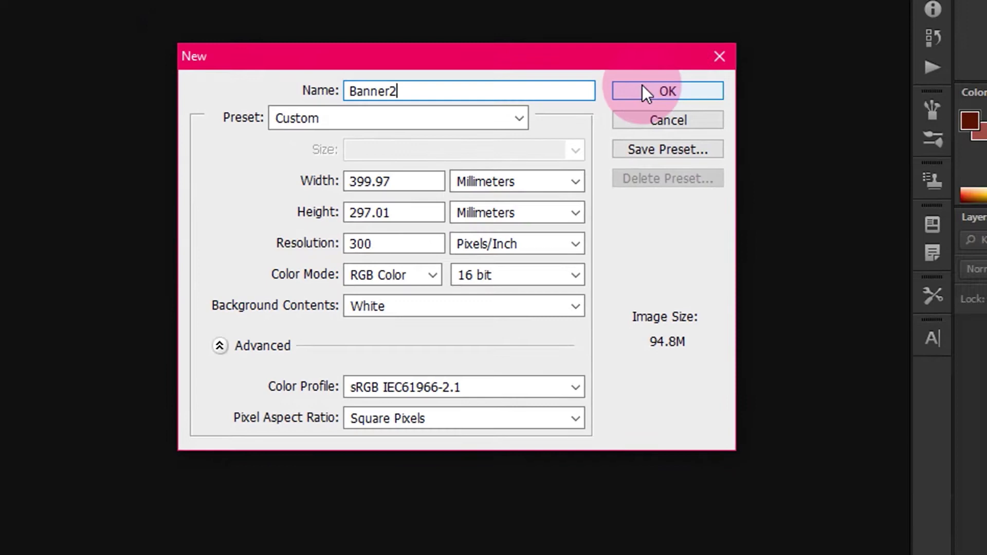
{"action": "left_click", "coordinate": [597, 143]}
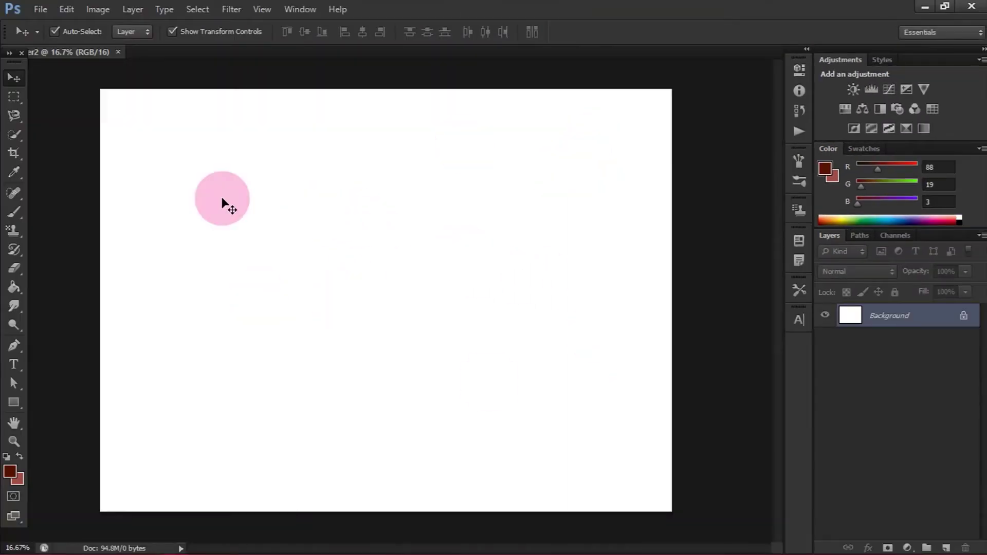
{"action": "left_click", "coordinate": [40, 9]}
Open Room1.jpg and duplicate its Background layer
{"action": "left_click", "coordinate": [64, 38]}
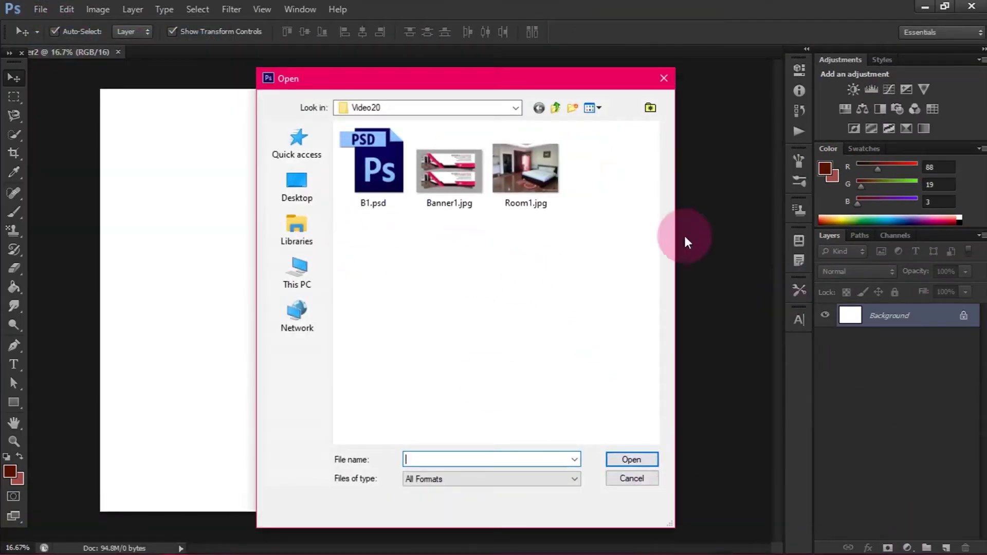
{"action": "left_click", "coordinate": [524, 175]}
{"action": "left_click", "coordinate": [631, 459]}
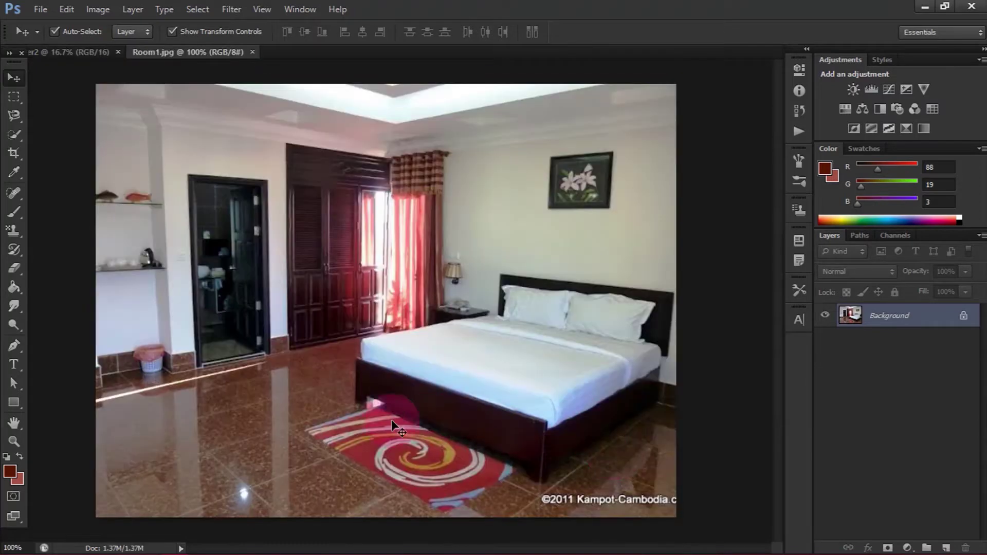
{"action": "right_click", "coordinate": [881, 316]}
{"action": "left_click", "coordinate": [885, 338]}
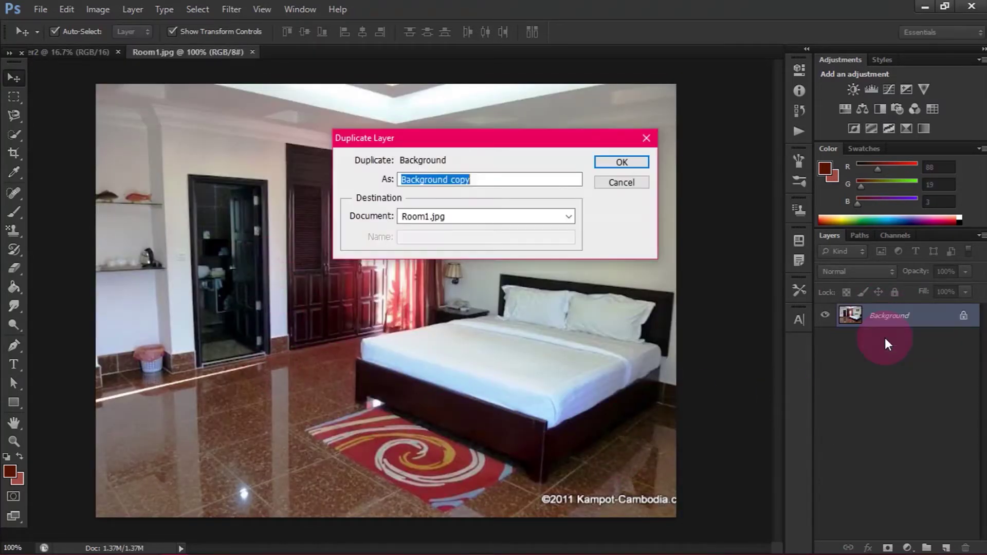
{"action": "left_click", "coordinate": [633, 163]}
Drag the bedroom photo into Banner2, then scale it to about 199% in the top-left corner
{"action": "left_click_drag", "start_coordinate": [373, 271], "coordinate": [181, 253]}
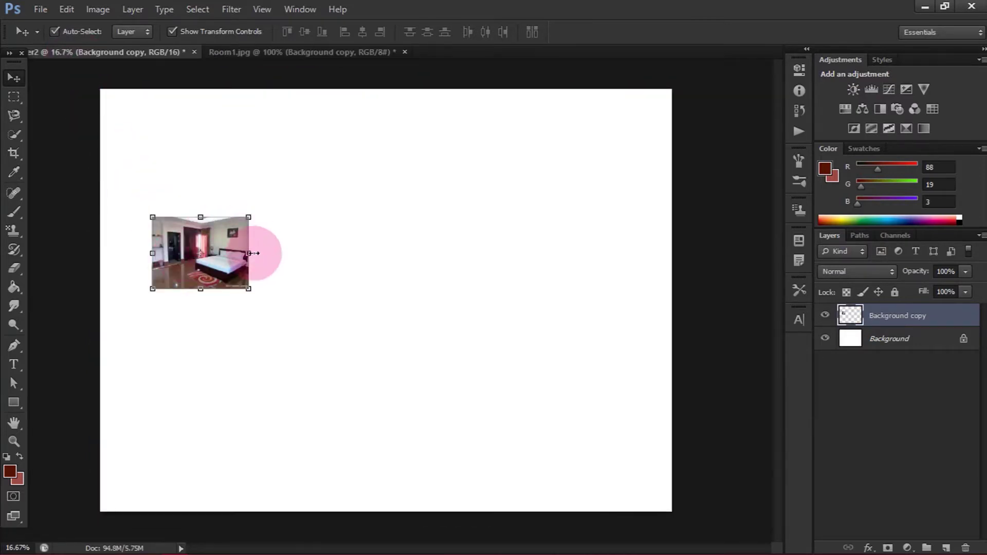
{"action": "mouse_move", "coordinate": [249, 288]}
{"action": "left_mouse_down"}
{"action": "mouse_move", "coordinate": [324, 375]}
{"action": "mouse_move", "coordinate": [386, 411]}
{"action": "left_mouse_up"}
{"action": "left_click_drag", "start_coordinate": [341, 335], "coordinate": [315, 225]}
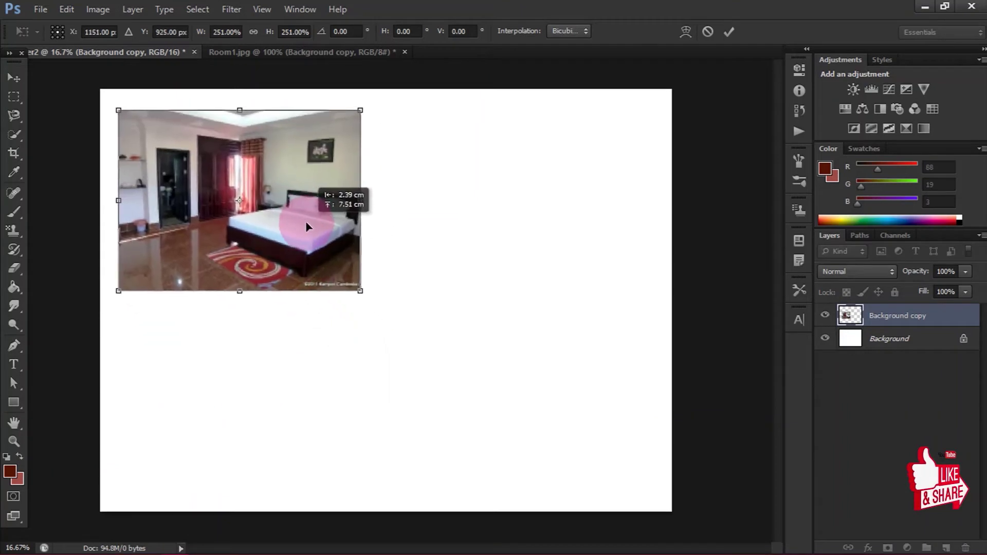
{"action": "left_click_drag", "start_coordinate": [370, 287], "coordinate": [320, 251]}
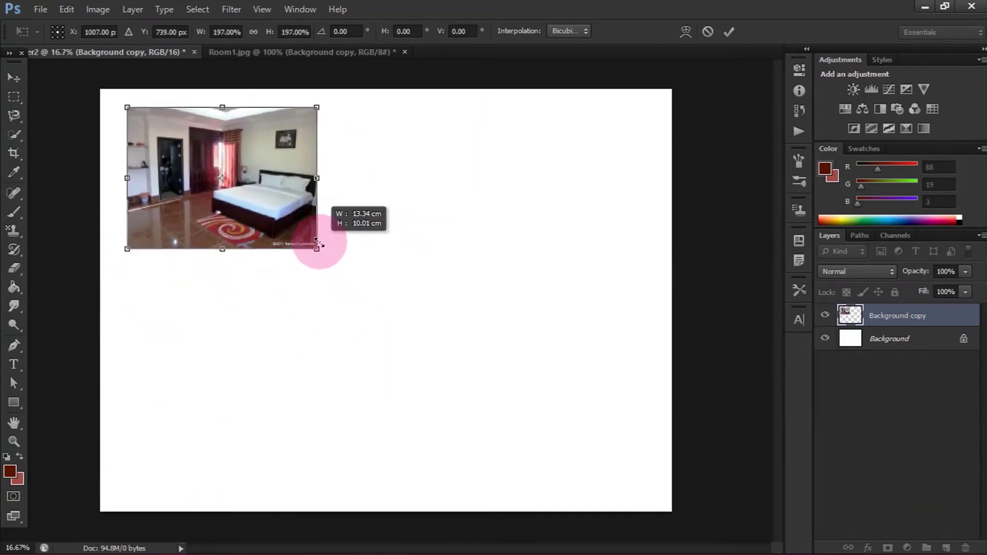
{"action": "left_click", "coordinate": [729, 31]}
{"action": "left_click", "coordinate": [873, 342]}
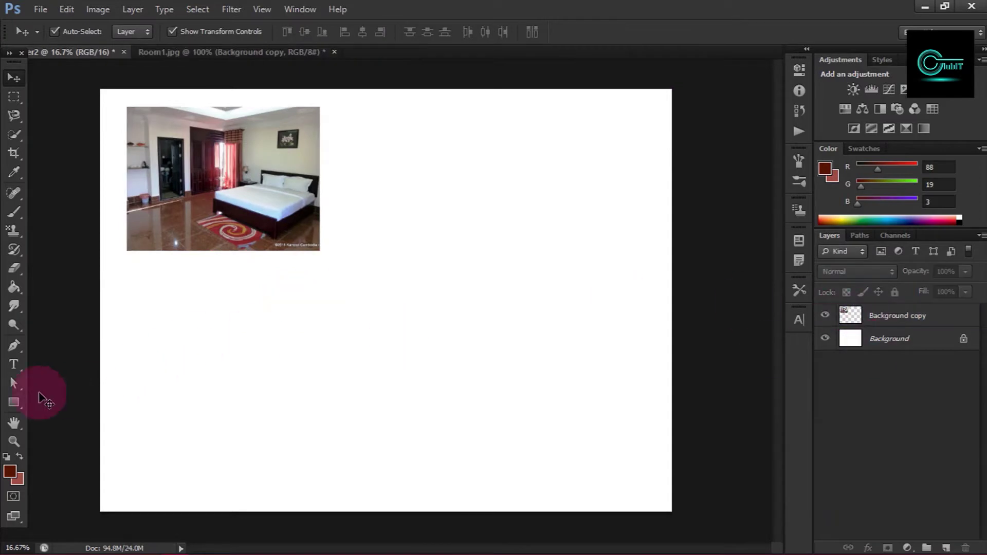
Draw a grey full-canvas Rectangle 1, move it beneath the photo and lock it
{"action": "left_click", "coordinate": [14, 403]}
{"action": "left_click", "coordinate": [132, 32]}
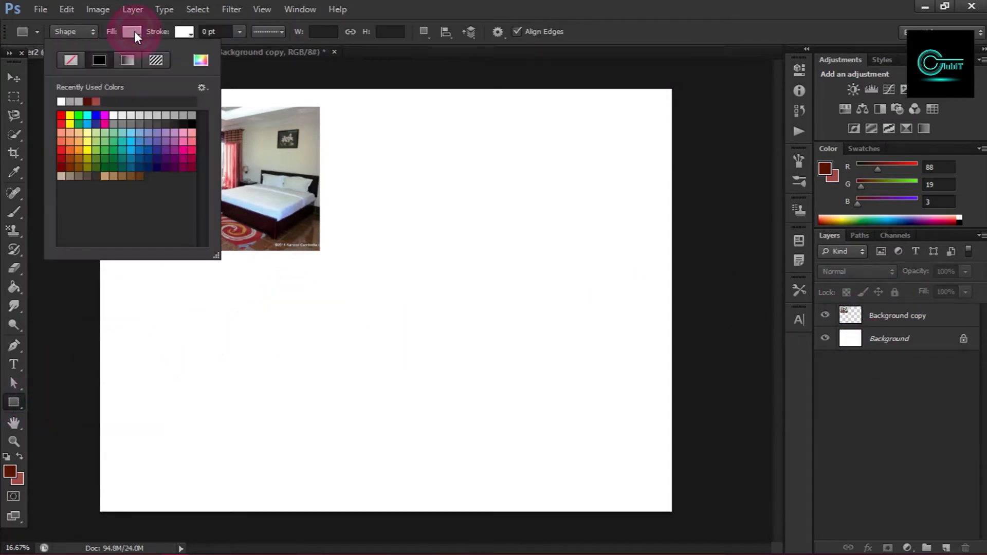
{"action": "left_click_drag", "start_coordinate": [100, 86], "coordinate": [674, 518]}
{"action": "left_click_drag", "start_coordinate": [890, 329], "coordinate": [895, 354]}
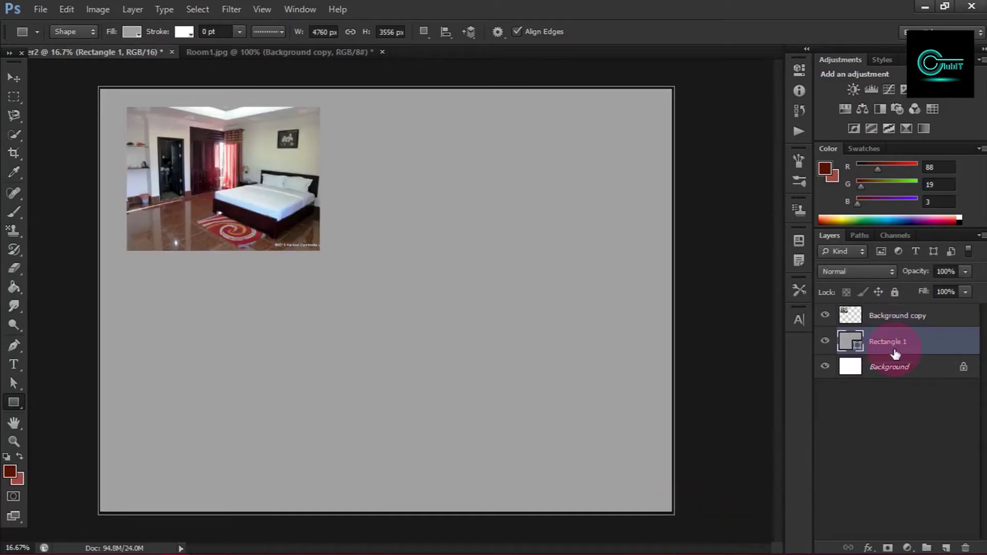
{"action": "left_click", "coordinate": [895, 292]}
Draw a white-filled Rectangle 2 over the bedroom photo
{"action": "left_click", "coordinate": [874, 316]}
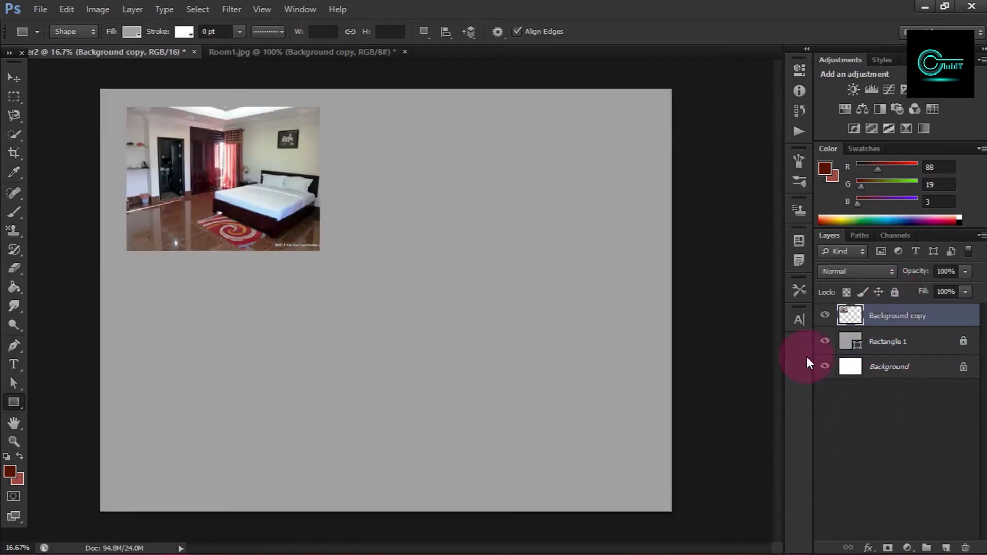
{"action": "left_click", "coordinate": [133, 32]}
{"action": "left_click", "coordinate": [114, 116]}
{"action": "left_click", "coordinate": [132, 32]}
{"action": "scroll", "coordinate": [129, 108], "scroll_direction": "up", "scroll_amount": 3}
{"action": "scroll", "coordinate": [132, 100], "scroll_direction": "up", "scroll_amount": 3}
{"action": "scroll", "coordinate": [103, 111], "scroll_direction": "up", "scroll_amount": 2}
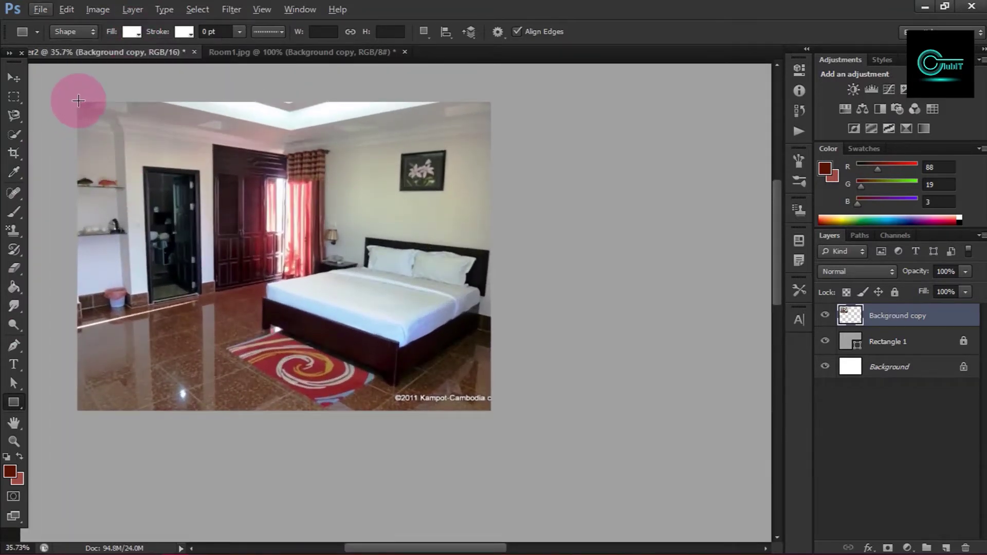
{"action": "left_click_drag", "start_coordinate": [76, 102], "coordinate": [511, 411]}
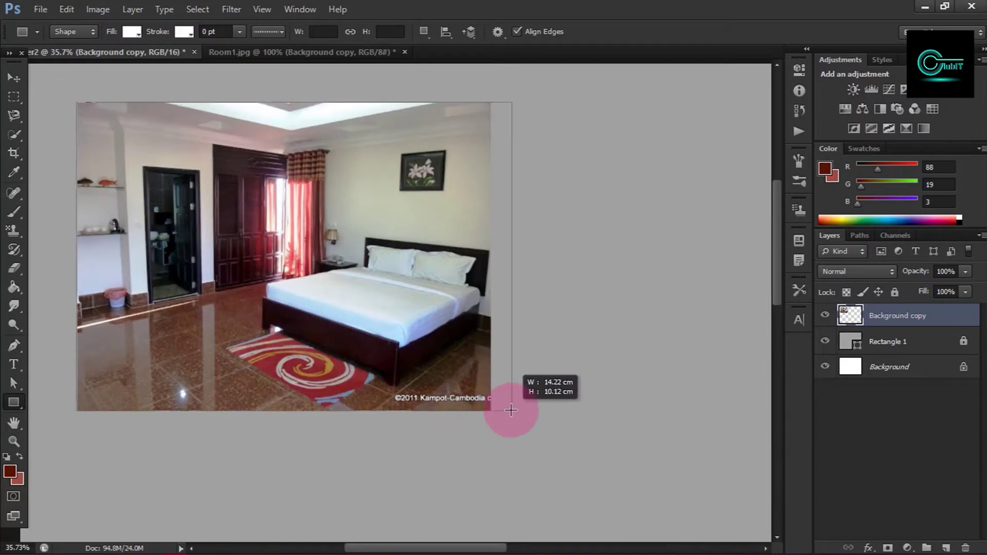
{"action": "scroll", "coordinate": [293, 388], "scroll_direction": "down", "scroll_amount": 2}
{"action": "scroll", "coordinate": [294, 388], "scroll_direction": "down", "scroll_amount": 1}
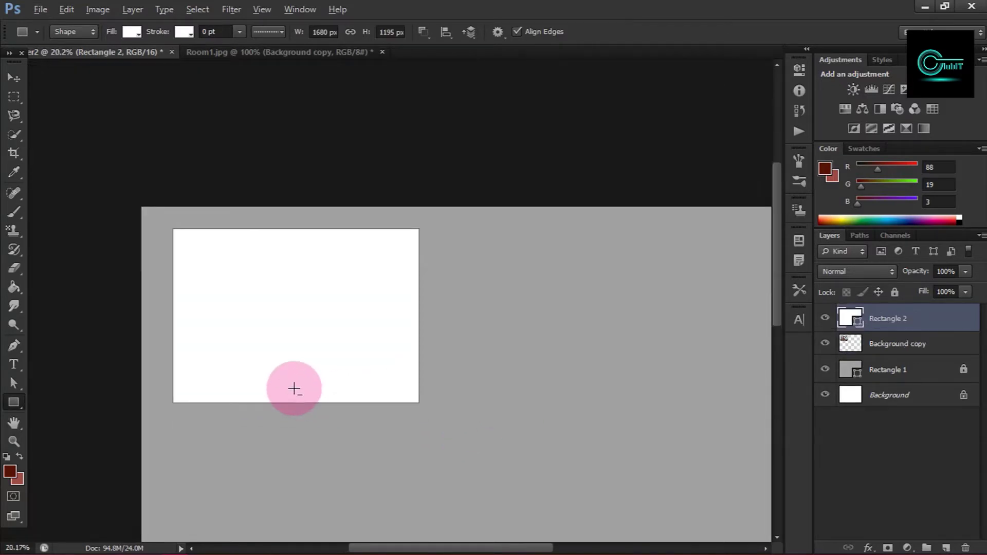
{"action": "scroll", "coordinate": [294, 384], "scroll_direction": "down", "scroll_amount": 1}
Stretch Rectangle 2 across the banner width and move it below the photo layer
{"action": "left_click", "coordinate": [10, 75]}
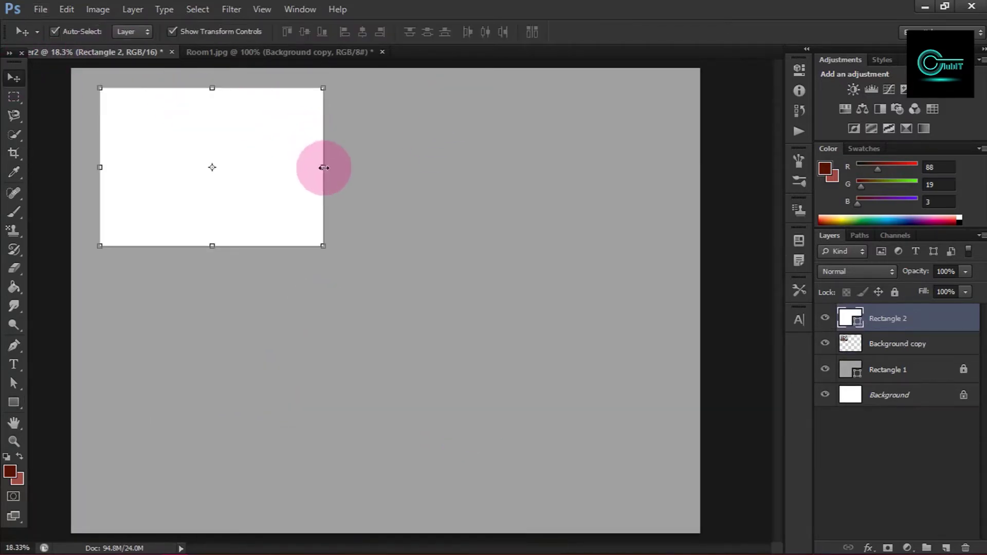
{"action": "left_click_drag", "start_coordinate": [323, 167], "coordinate": [672, 167]}
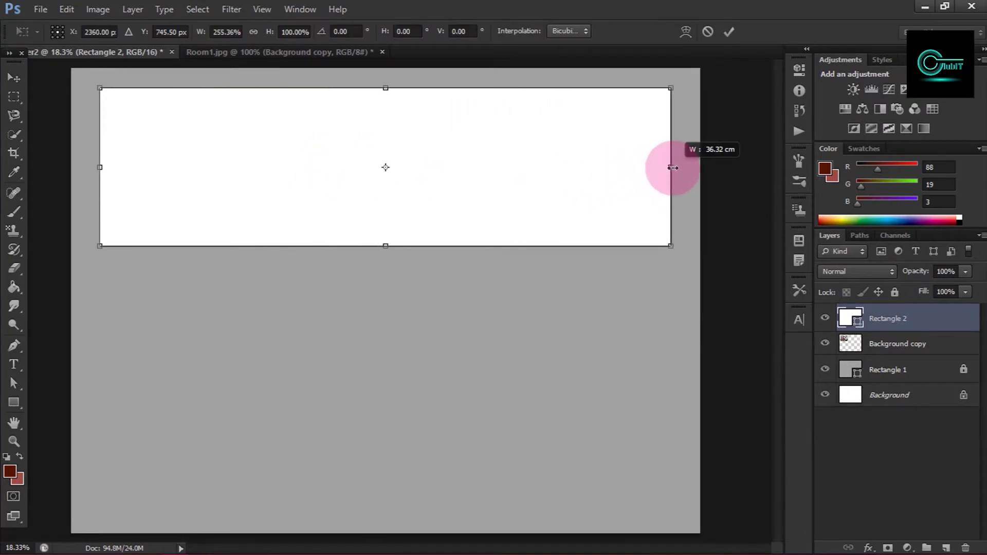
{"action": "left_click", "coordinate": [730, 32]}
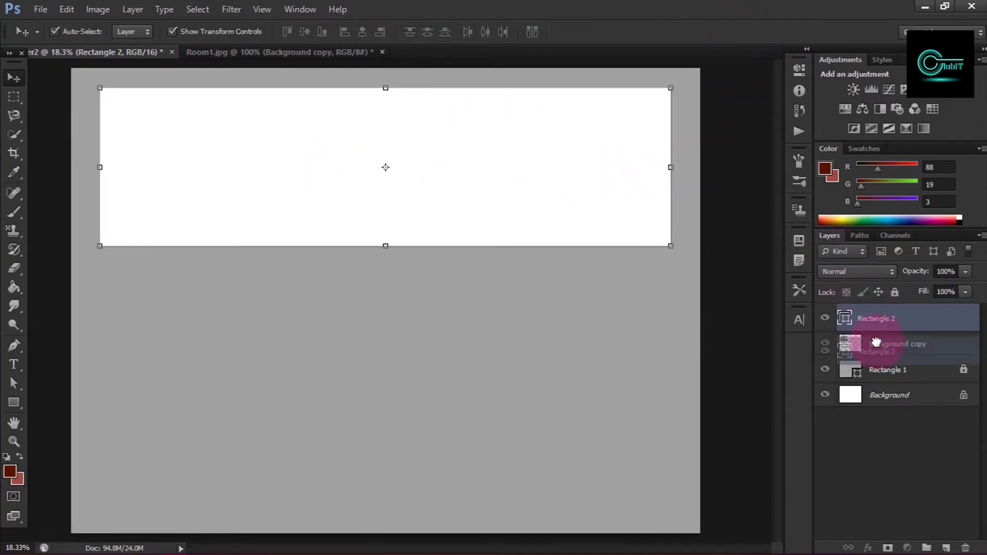
{"action": "left_click_drag", "start_coordinate": [869, 312], "coordinate": [874, 355]}
{"action": "left_click", "coordinate": [203, 337]}
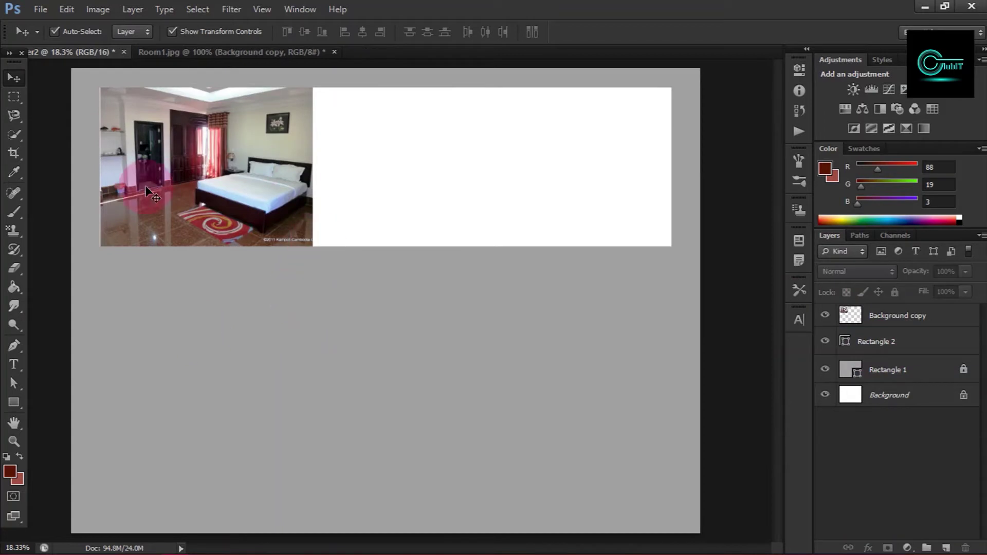
{"action": "left_click", "coordinate": [147, 181]}
{"action": "left_click", "coordinate": [156, 262]}
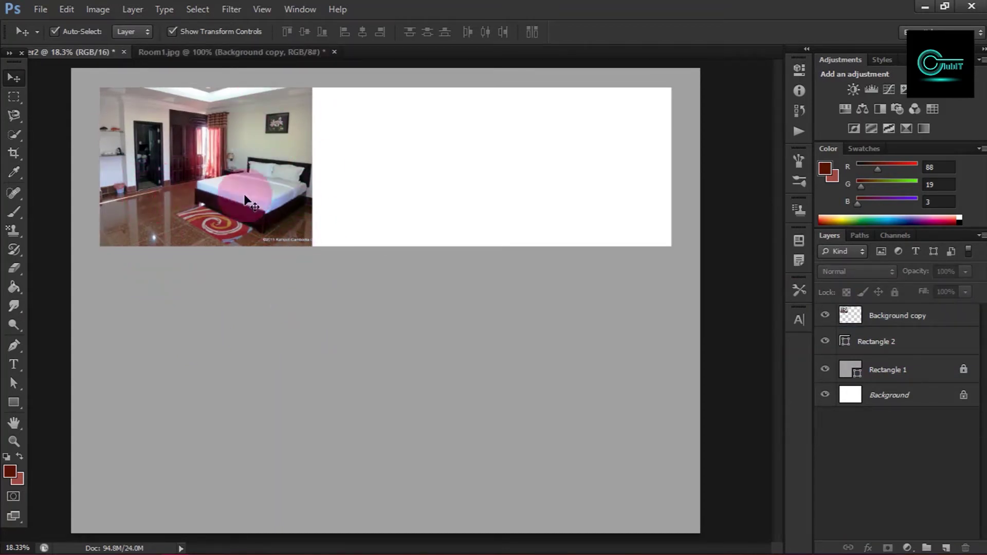
Select Rectangle 2 and confirm its fill in the colour picker
{"action": "left_click", "coordinate": [448, 188]}
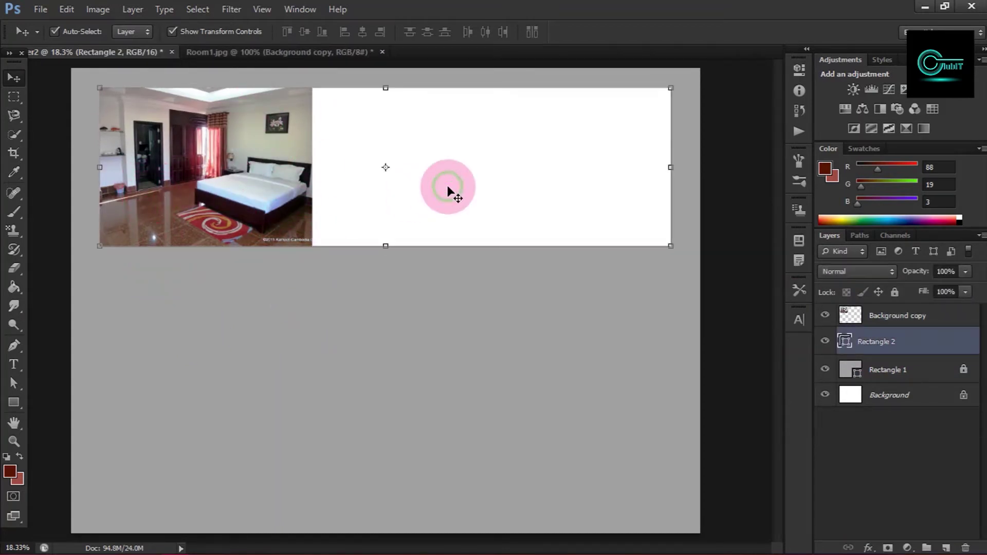
{"action": "left_click", "coordinate": [18, 401]}
{"action": "left_click", "coordinate": [154, 32]}
{"action": "left_click", "coordinate": [200, 60]}
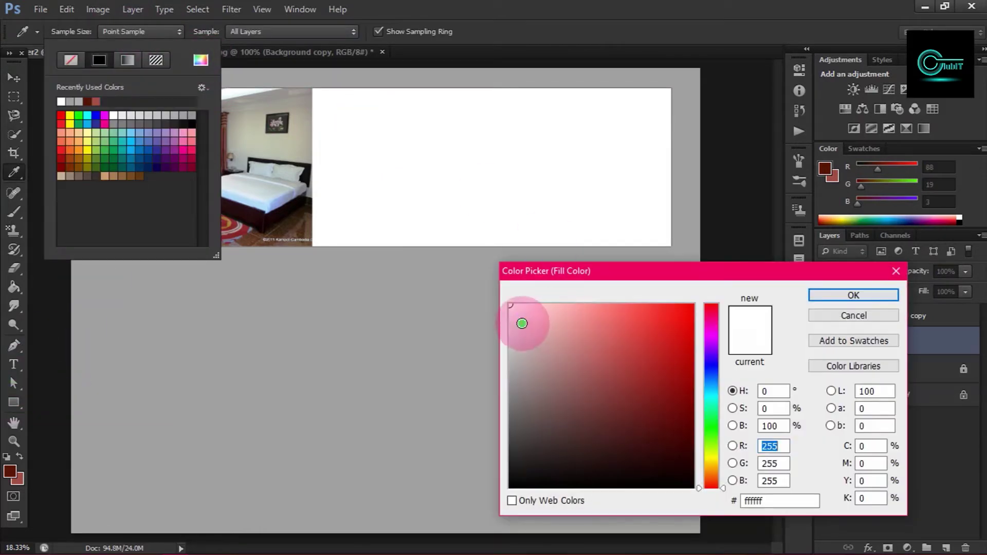
{"action": "left_click", "coordinate": [843, 296]}
{"action": "left_click", "coordinate": [132, 32]}
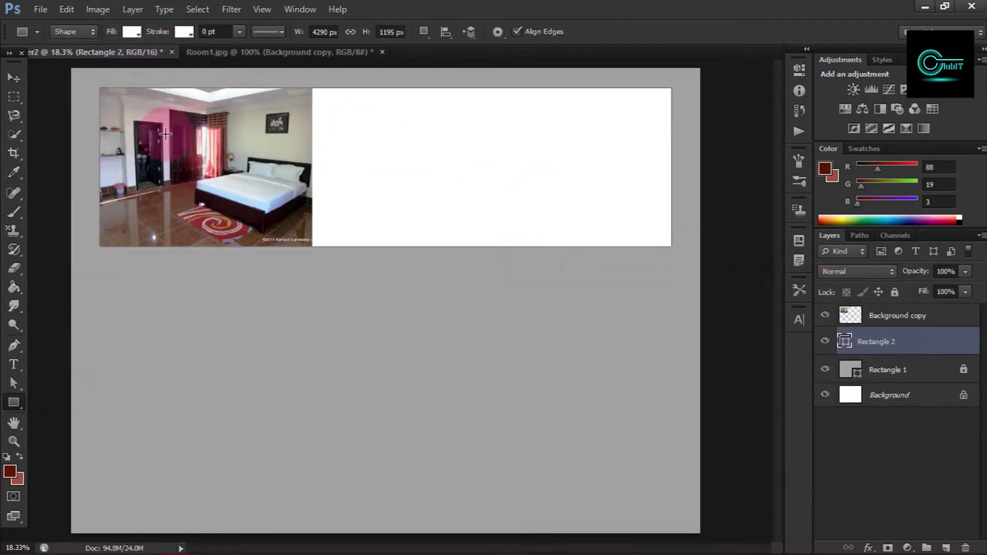
Try a vivid pink #ff0060 fill on the rectangle, then change it back to white
{"action": "left_click", "coordinate": [14, 77]}
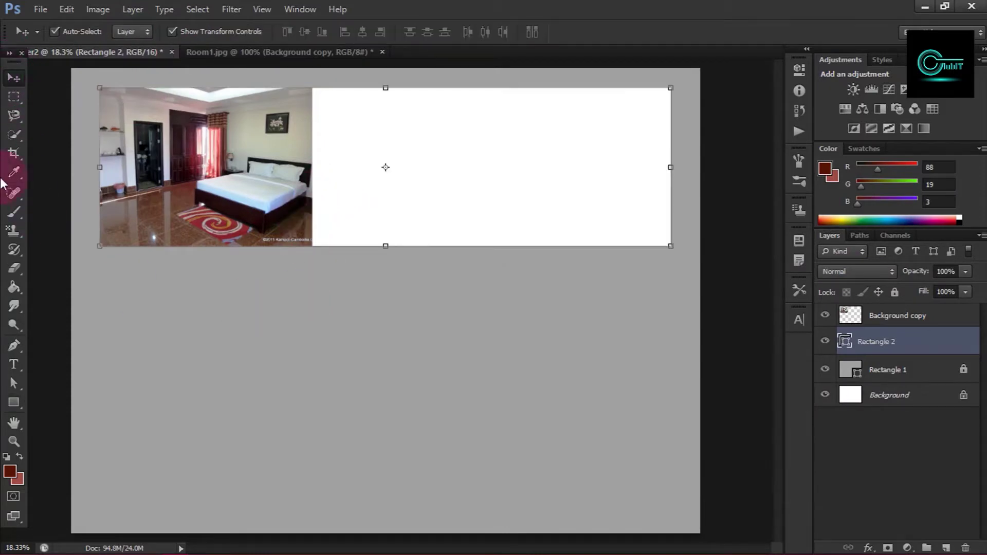
{"action": "left_click", "coordinate": [15, 350]}
{"action": "left_click", "coordinate": [131, 33]}
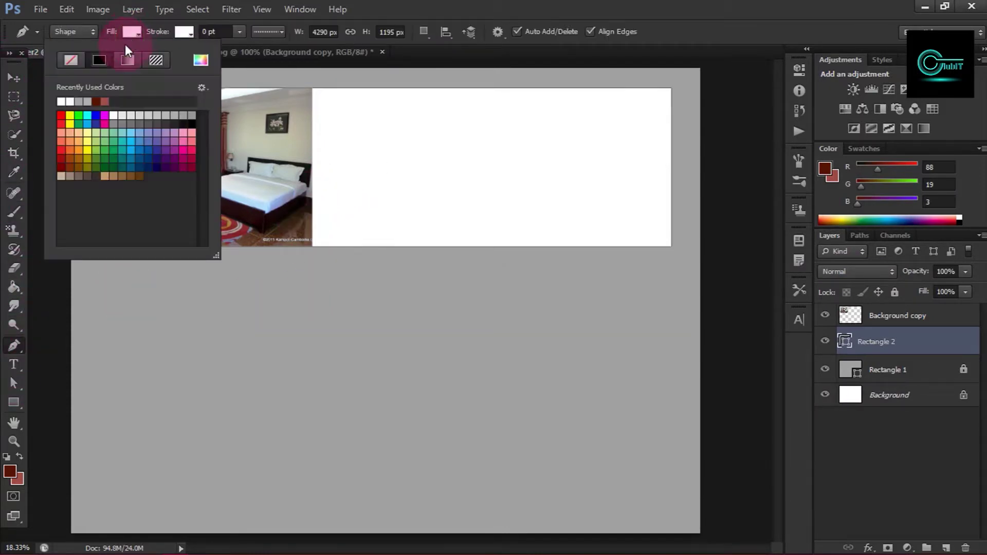
{"action": "left_click", "coordinate": [200, 60]}
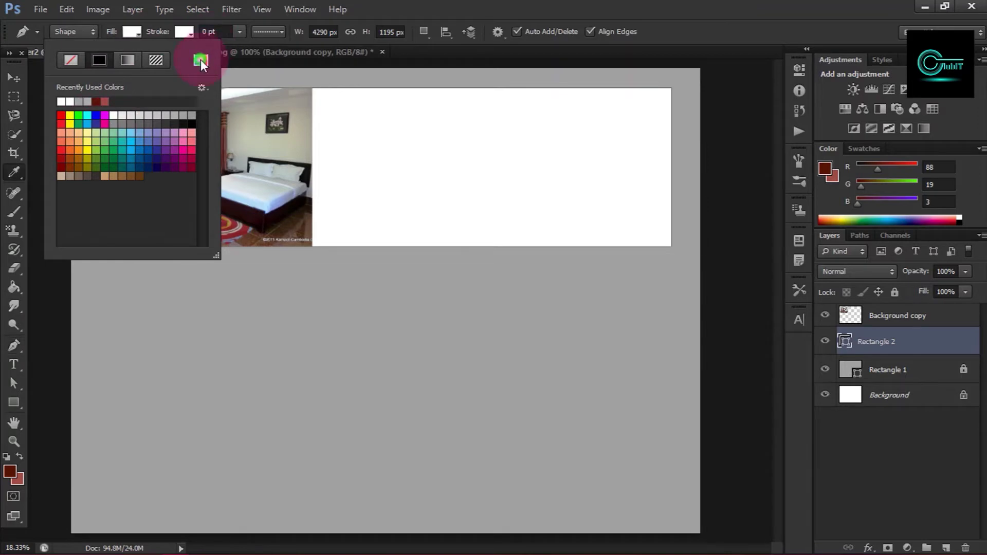
{"action": "left_click", "coordinate": [693, 318]}
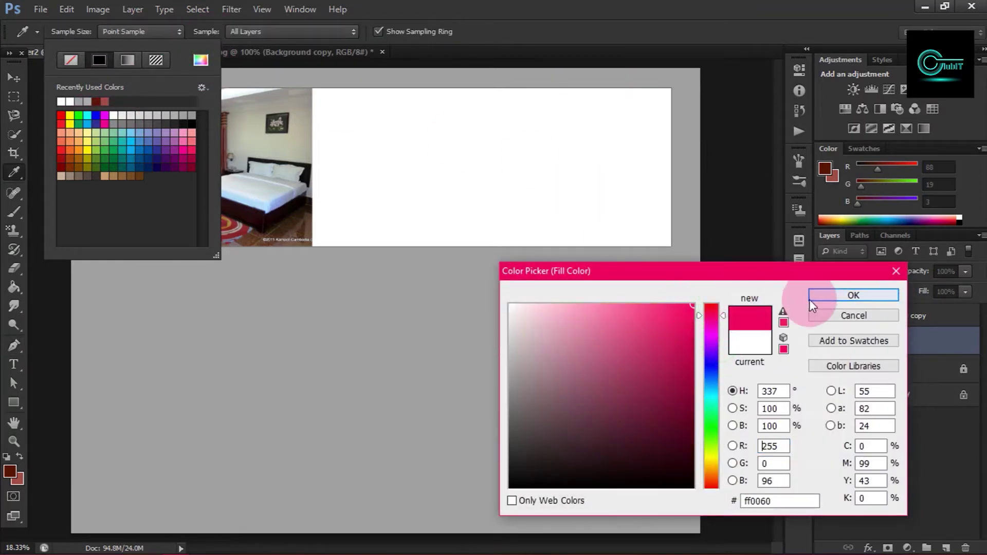
{"action": "left_click", "coordinate": [854, 295]}
{"action": "left_click", "coordinate": [131, 35]}
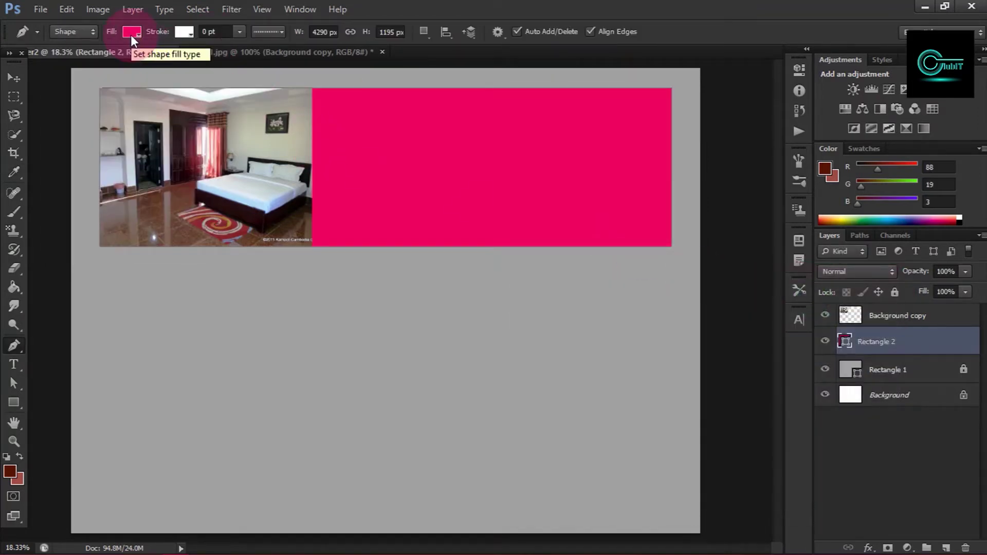
{"action": "left_click", "coordinate": [131, 35]}
{"action": "left_click", "coordinate": [77, 102]}
{"action": "left_click", "coordinate": [132, 32]}
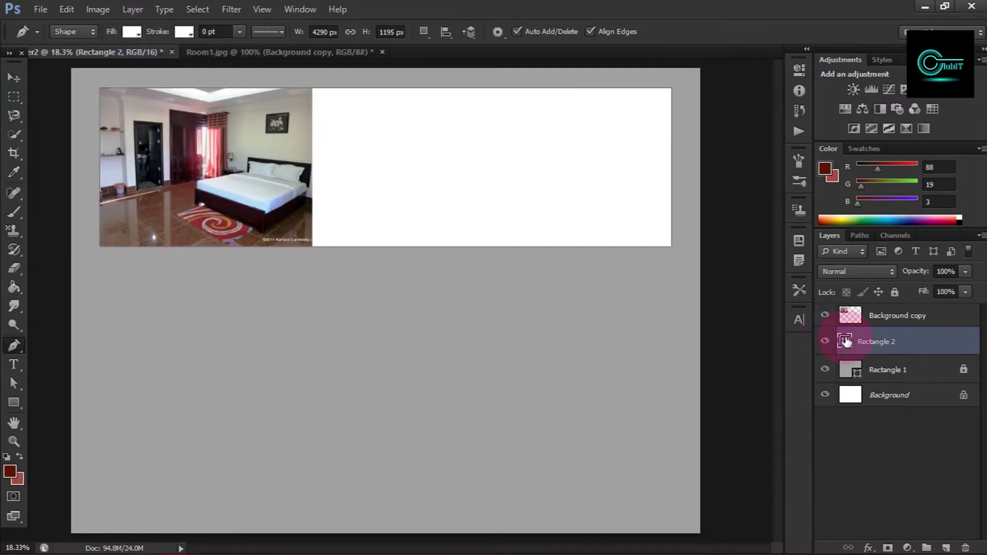
{"action": "right_click", "coordinate": [19, 342]}
With the Pen tool, start a stripe anchor at the photo's bottom-right corner
{"action": "left_click", "coordinate": [13, 344]}
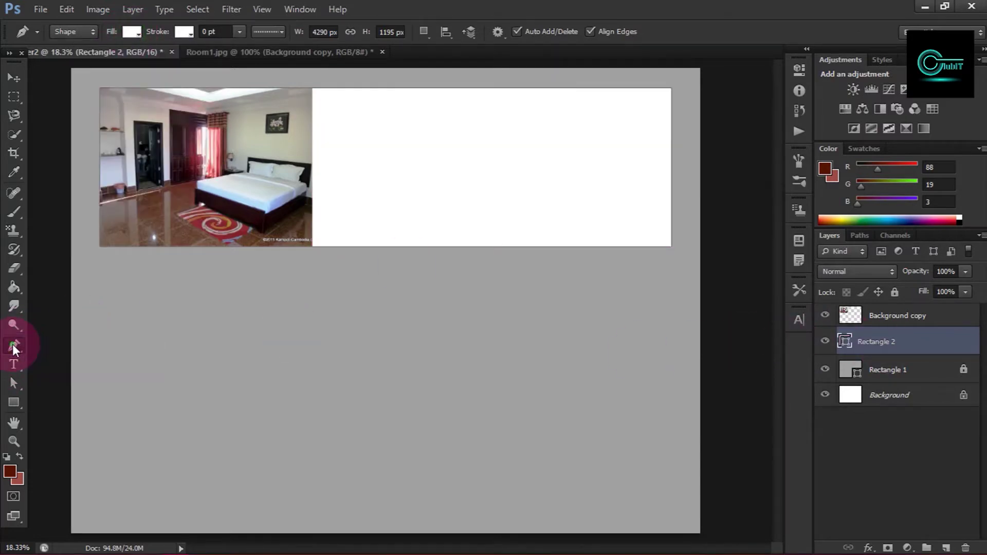
{"action": "scroll", "coordinate": [298, 122], "scroll_direction": "up", "scroll_amount": 3, "text": "alt"}
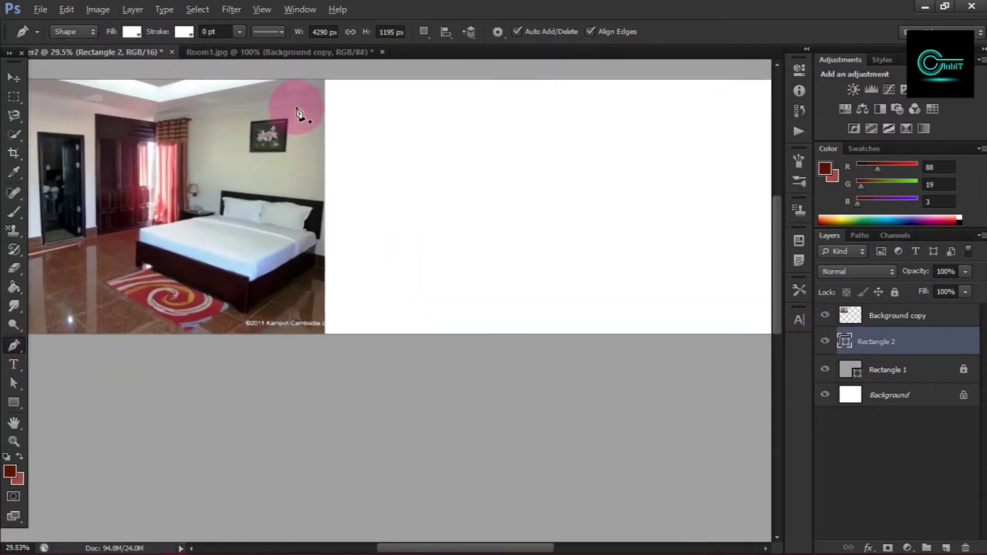
{"action": "scroll", "coordinate": [188, 188], "scroll_direction": "down", "scroll_amount": 2, "text": "alt"}
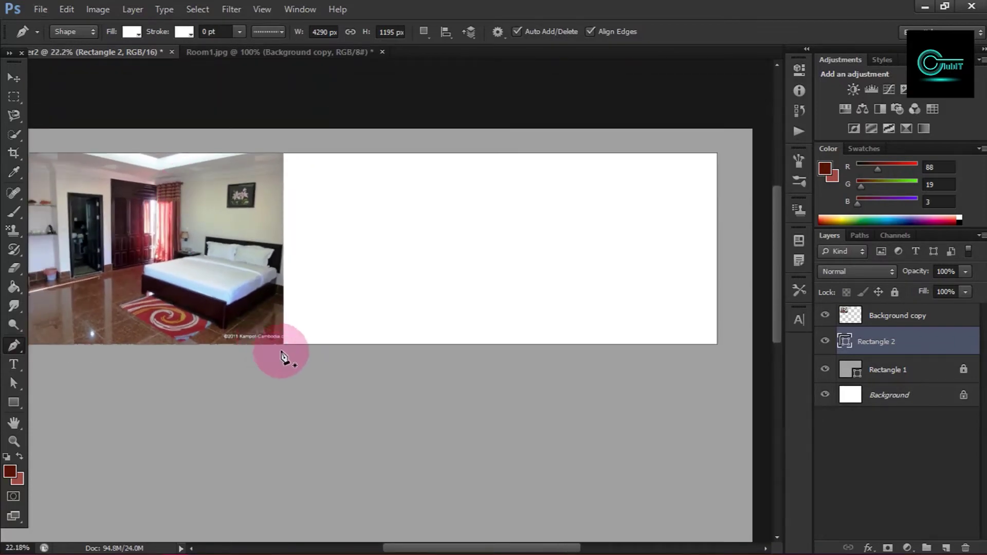
{"action": "scroll", "coordinate": [282, 350], "scroll_direction": "down", "scroll_amount": 2, "text": "alt"}
{"action": "scroll", "coordinate": [315, 297], "scroll_direction": "up", "scroll_amount": 5, "text": "alt"}
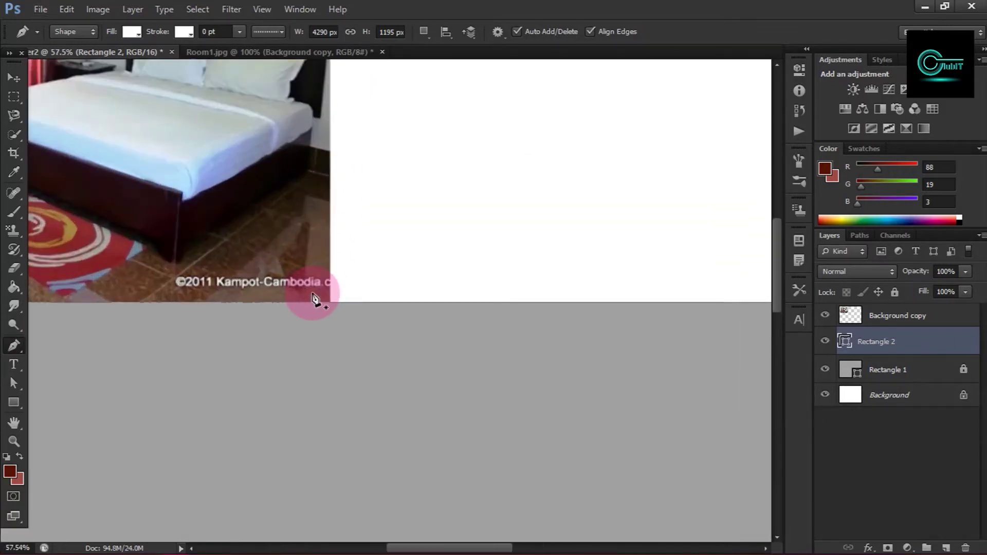
{"action": "scroll", "coordinate": [315, 302], "scroll_direction": "up", "scroll_amount": 8, "text": "alt"}
{"action": "scroll", "coordinate": [368, 329], "scroll_direction": "up", "scroll_amount": 1, "text": "alt"}
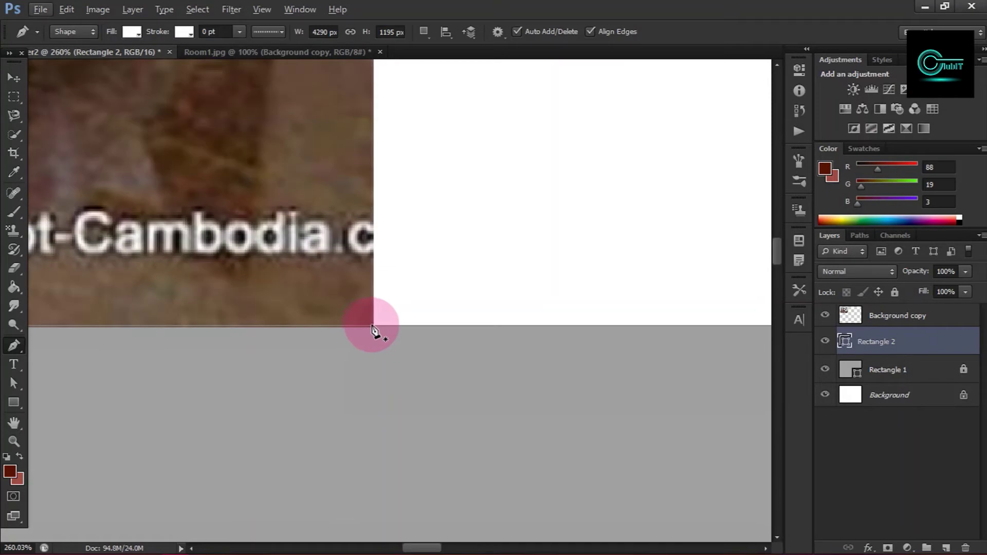
{"action": "left_click", "coordinate": [374, 332]}
{"action": "scroll", "coordinate": [371, 329], "scroll_direction": "down", "scroll_amount": 6, "text": "alt"}
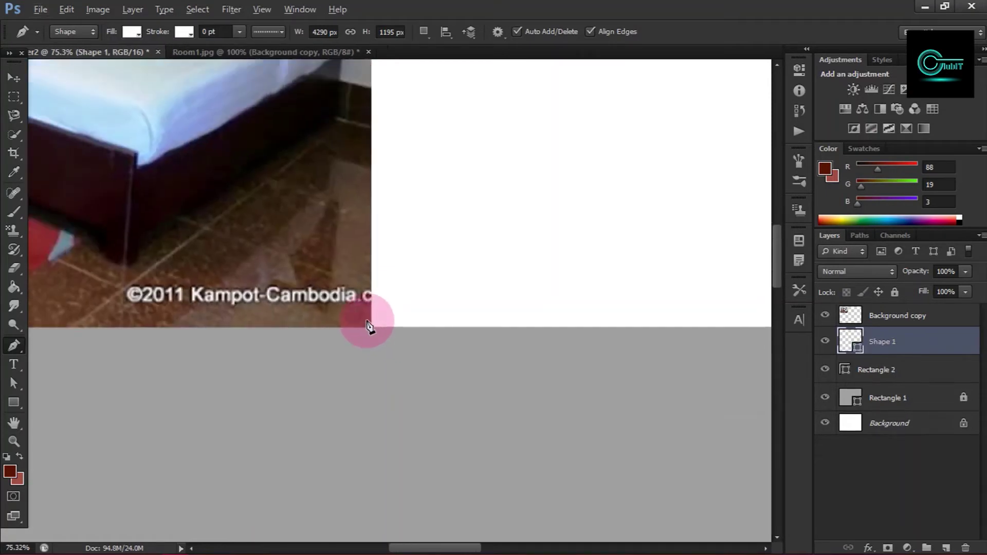
{"action": "scroll", "coordinate": [371, 331], "scroll_direction": "down", "scroll_amount": 5, "text": "alt"}
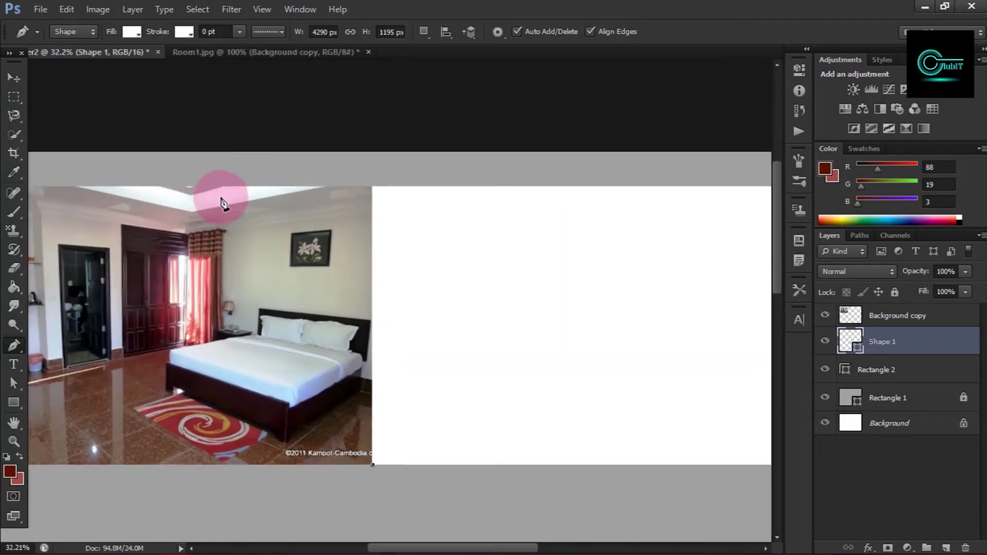
{"action": "scroll", "coordinate": [190, 178], "scroll_direction": "up", "scroll_amount": 8, "text": "alt"}
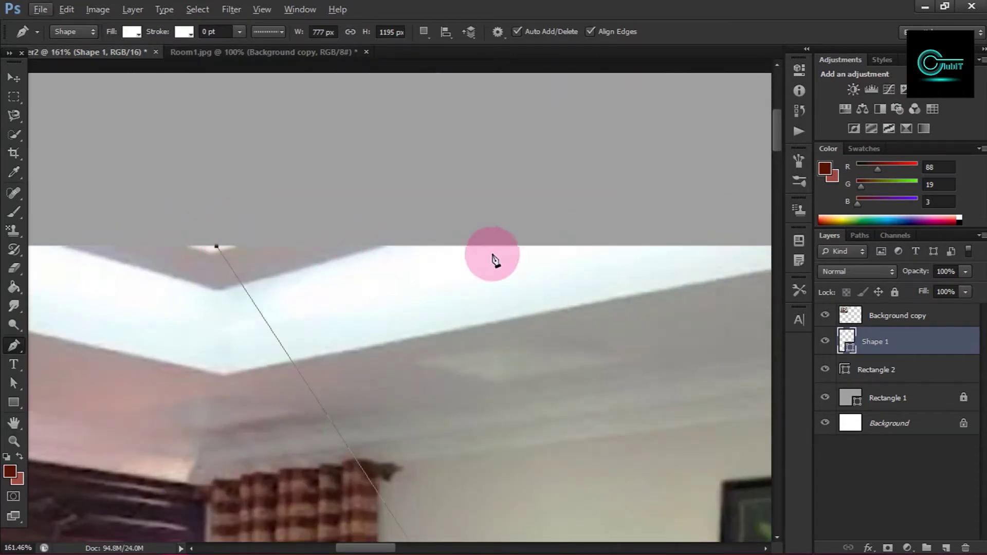
{"action": "scroll", "coordinate": [459, 247], "scroll_direction": "down", "scroll_amount": 2, "text": "alt"}
{"action": "scroll", "coordinate": [453, 238], "scroll_direction": "down", "scroll_amount": 5, "text": "alt"}
{"action": "scroll", "coordinate": [619, 238], "scroll_direction": "up", "scroll_amount": 2, "text": "alt"}
{"action": "scroll", "coordinate": [619, 238], "scroll_direction": "up", "scroll_amount": 1, "text": "alt"}
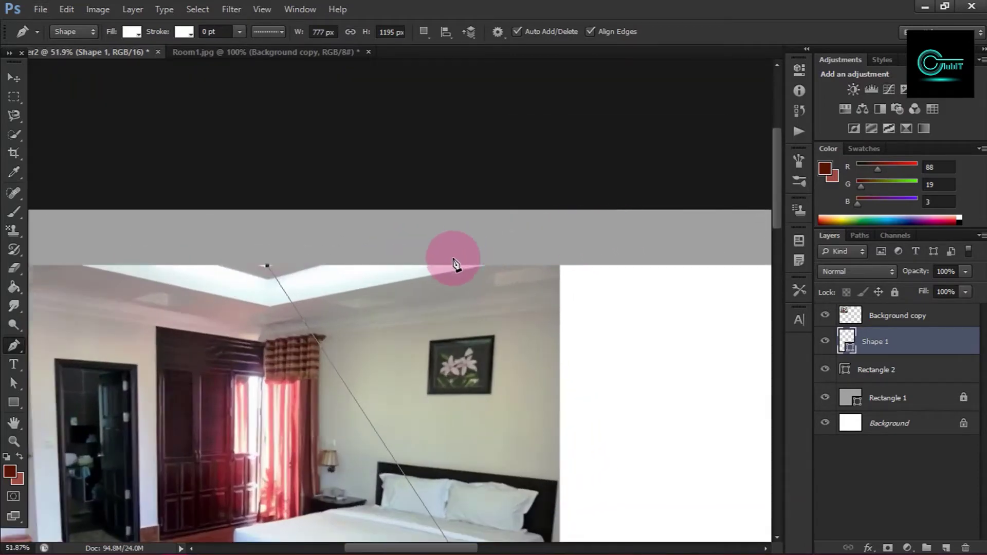
{"action": "scroll", "coordinate": [396, 265], "scroll_direction": "down", "scroll_amount": 2, "text": "alt"}
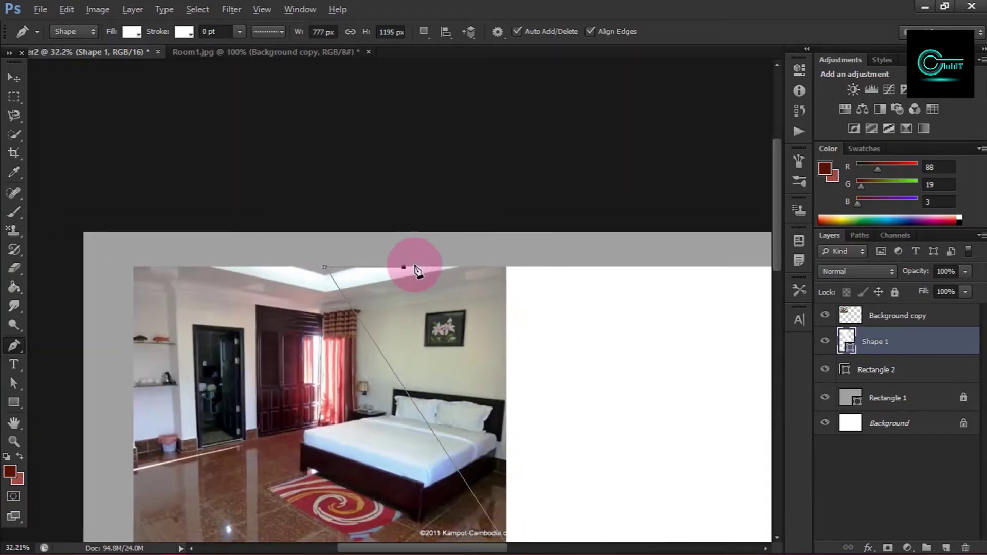
{"action": "scroll", "coordinate": [411, 261], "scroll_direction": "down", "scroll_amount": 3, "text": "alt"}
{"action": "scroll", "coordinate": [77, 92], "scroll_direction": "up", "scroll_amount": 2, "text": "alt"}
{"action": "scroll", "coordinate": [218, 135], "scroll_direction": "up", "scroll_amount": 1, "text": "alt"}
{"action": "scroll", "coordinate": [219, 135], "scroll_direction": "up", "scroll_amount": 5, "text": "alt"}
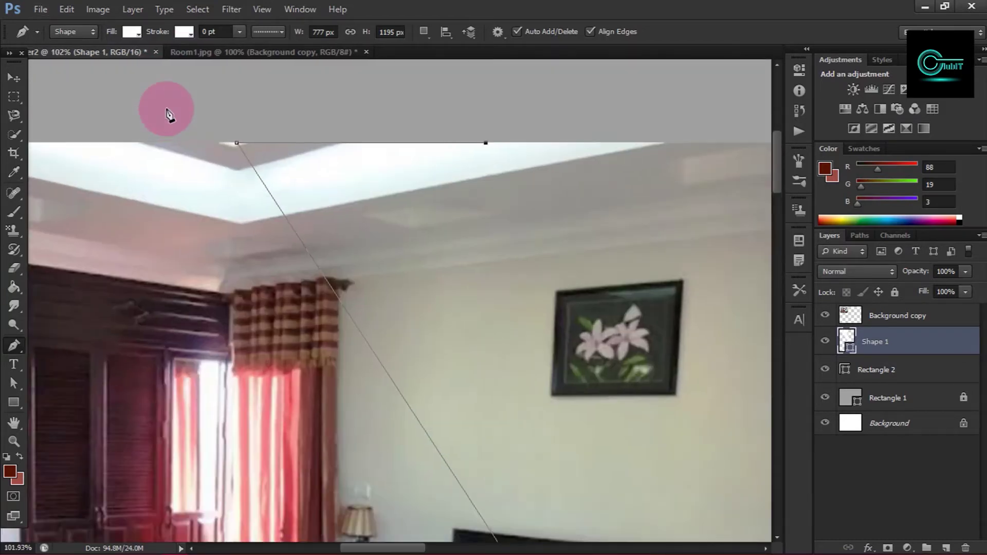
Show the grid, complete the slanted parallelogram Shape 1, and stack it above Background copy
{"action": "key", "text": "ctrl+apostrophe"}
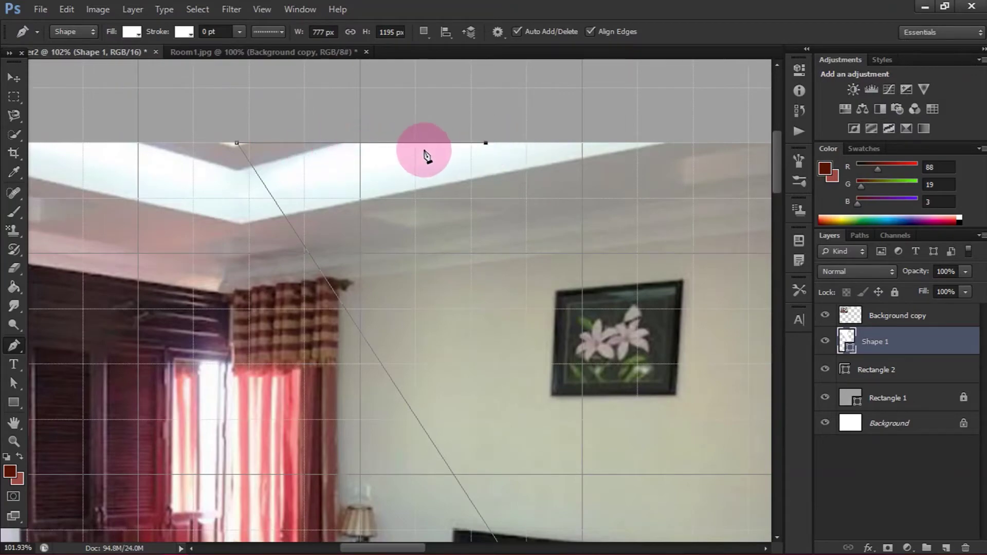
{"action": "scroll", "coordinate": [418, 148], "scroll_direction": "down", "scroll_amount": 2, "text": "alt"}
{"action": "scroll", "coordinate": [419, 148], "scroll_direction": "down", "scroll_amount": 3, "text": "alt"}
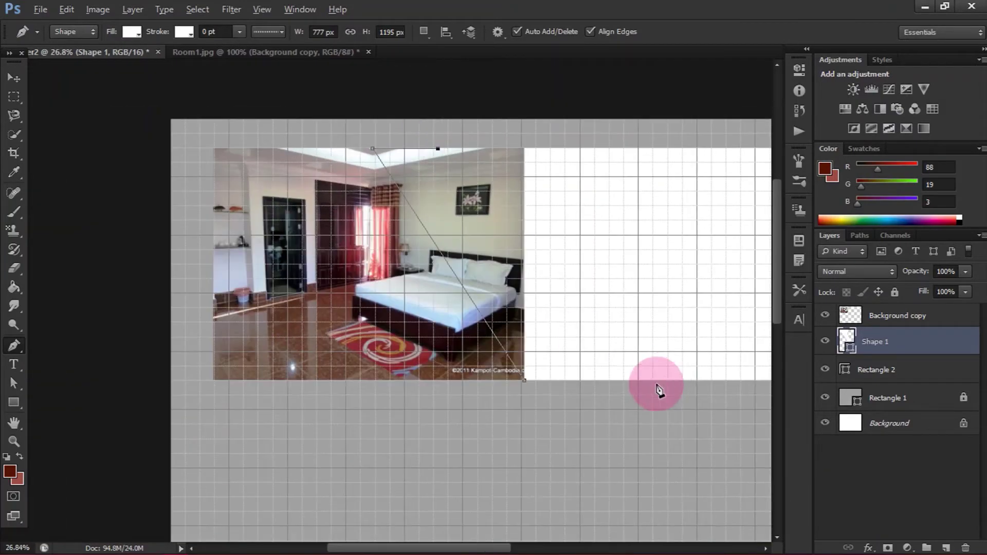
{"action": "scroll", "coordinate": [657, 391], "scroll_direction": "up", "scroll_amount": 5, "text": "alt"}
{"action": "key", "text": "alt"}
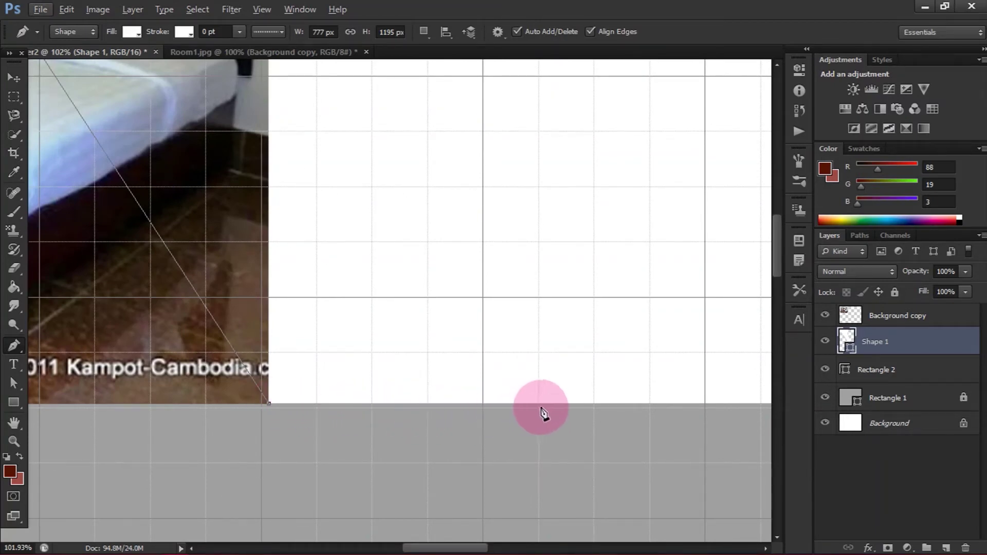
{"action": "scroll", "coordinate": [538, 402], "scroll_direction": "down", "scroll_amount": 2, "text": "alt"}
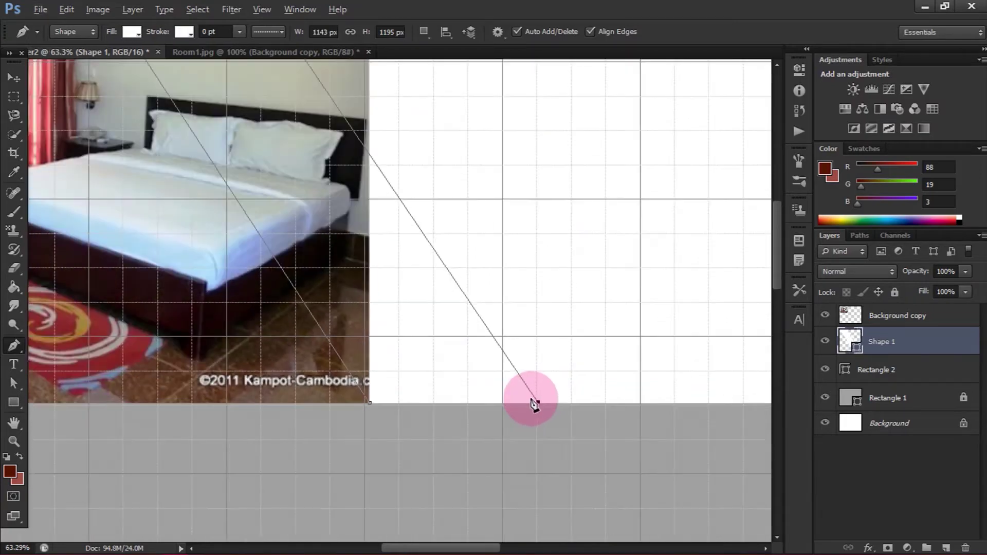
{"action": "scroll", "coordinate": [535, 403], "scroll_direction": "down", "scroll_amount": 2, "text": "alt"}
{"action": "scroll", "coordinate": [544, 410], "scroll_direction": "up", "scroll_amount": 3, "text": "alt"}
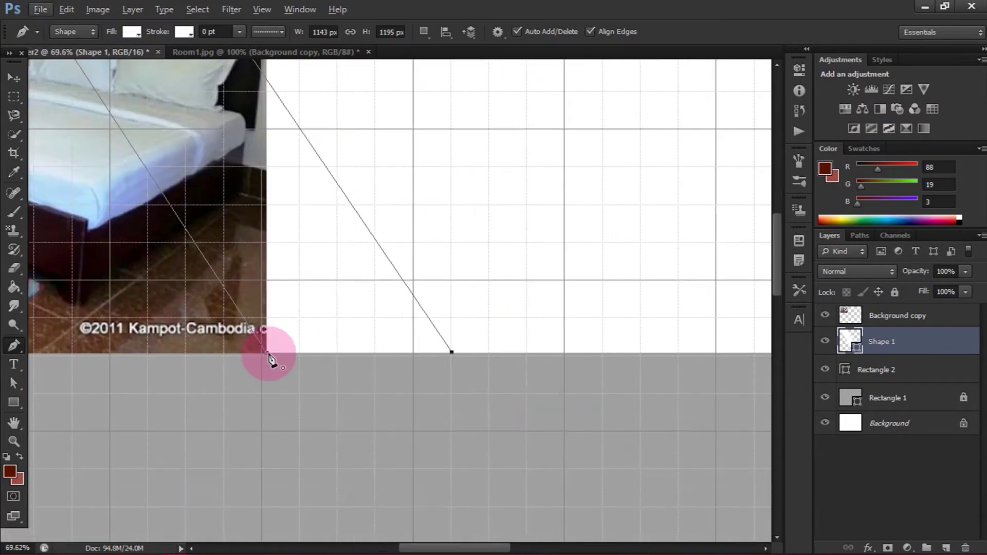
{"action": "scroll", "coordinate": [267, 358], "scroll_direction": "down", "scroll_amount": 2, "text": "alt"}
{"action": "scroll", "coordinate": [273, 360], "scroll_direction": "down", "scroll_amount": 2, "text": "alt"}
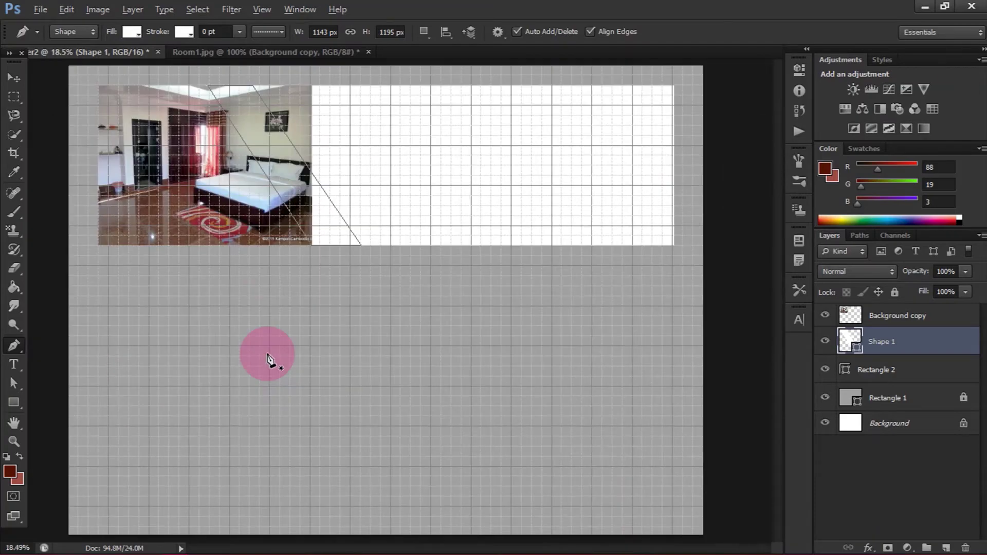
{"action": "left_click_drag", "start_coordinate": [867, 346], "coordinate": [885, 312]}
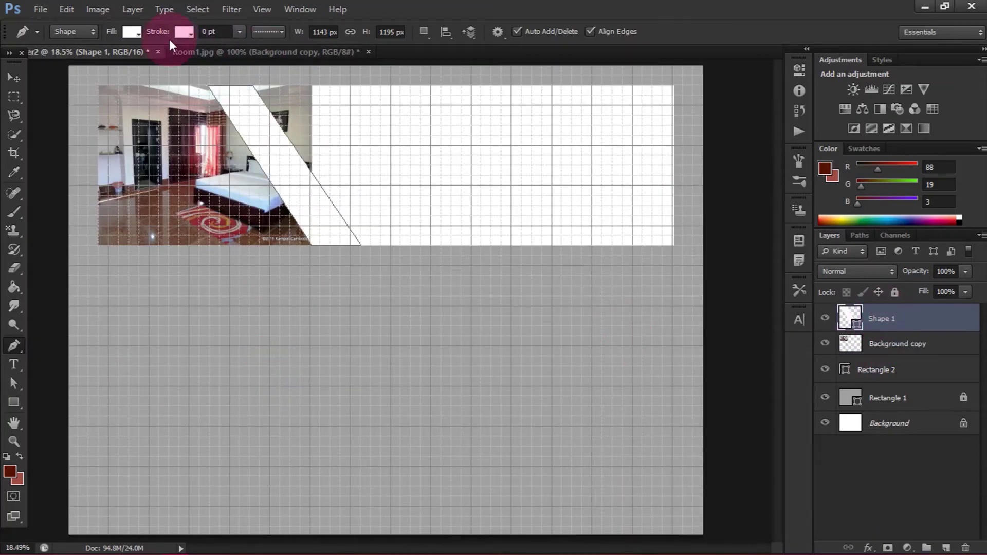
Fill the Shape 1 diagonal band with pink
{"action": "left_click", "coordinate": [131, 33]}
{"action": "left_click", "coordinate": [78, 107]}
{"action": "left_click", "coordinate": [46, 77]}
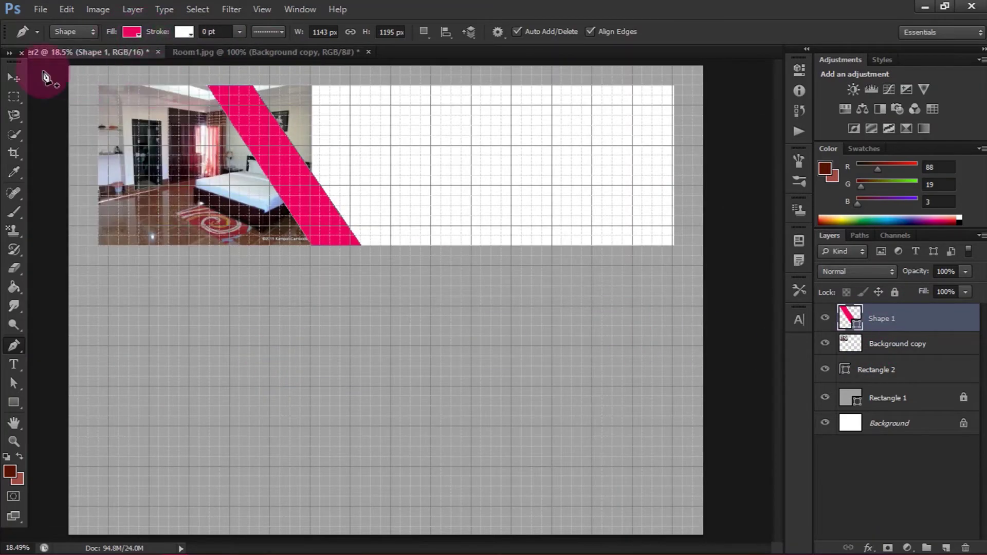
Nudge the pink stripe's corner slightly with Free Transform and commit it
{"action": "key", "text": "v"}
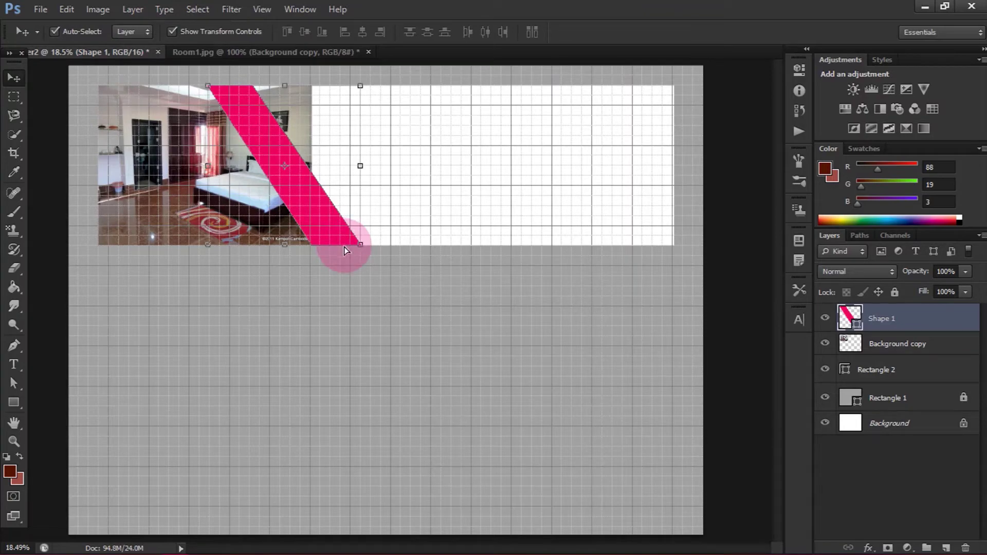
{"action": "scroll", "coordinate": [358, 198], "scroll_direction": "up", "scroll_amount": 3}
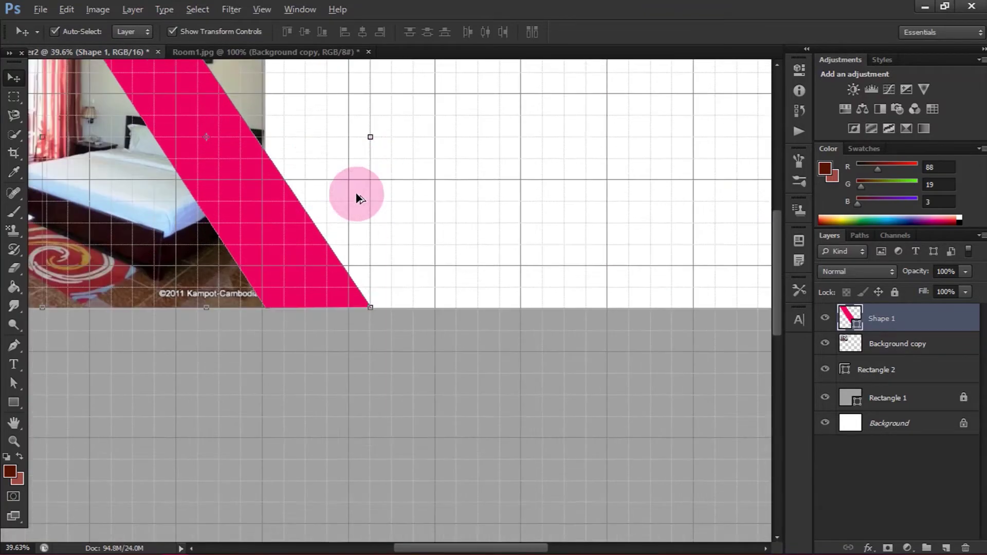
{"action": "scroll", "coordinate": [261, 291], "scroll_direction": "up", "scroll_amount": 2}
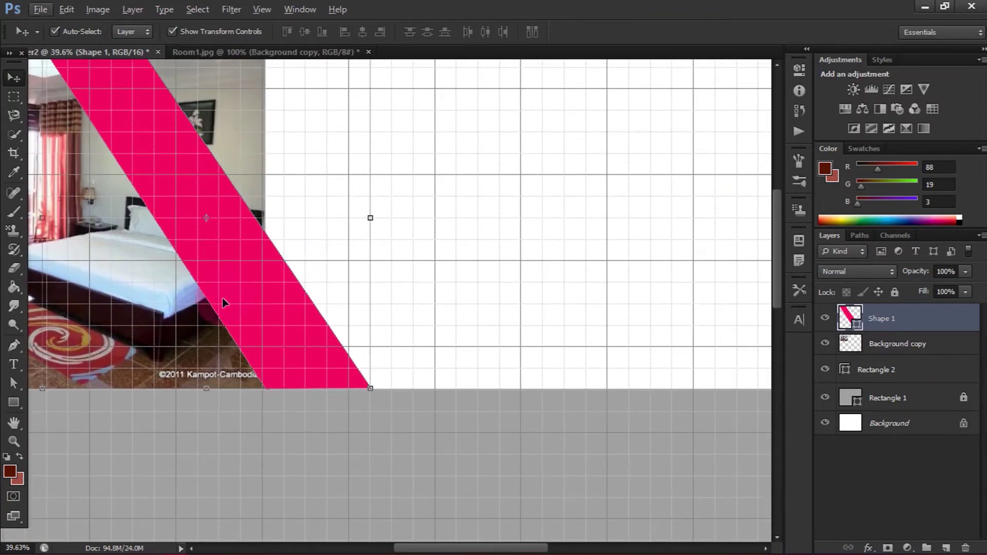
{"action": "scroll", "coordinate": [201, 293], "scroll_direction": "up", "scroll_amount": 2}
{"action": "scroll", "coordinate": [154, 273], "scroll_direction": "down", "scroll_amount": 1}
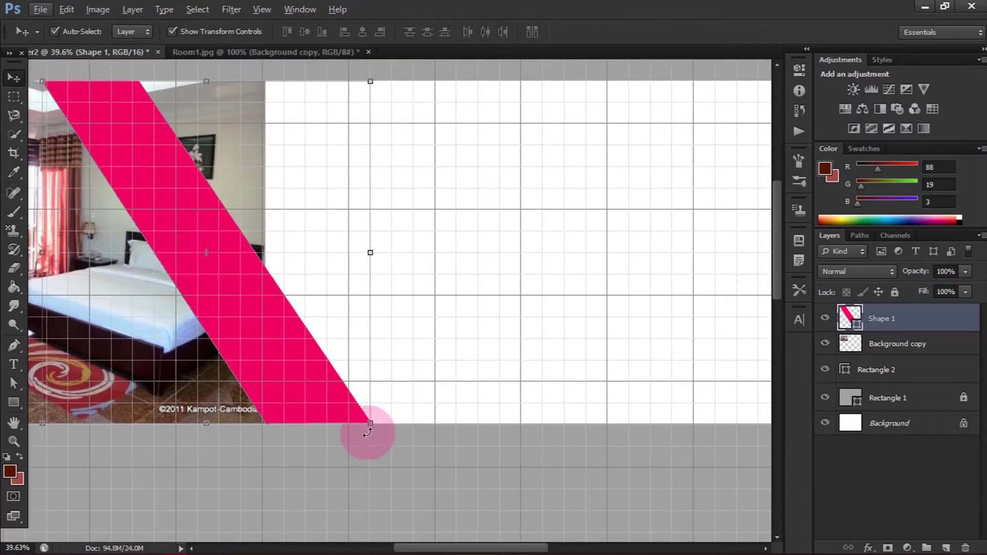
{"action": "left_click_drag", "start_coordinate": [372, 426], "coordinate": [373, 428]}
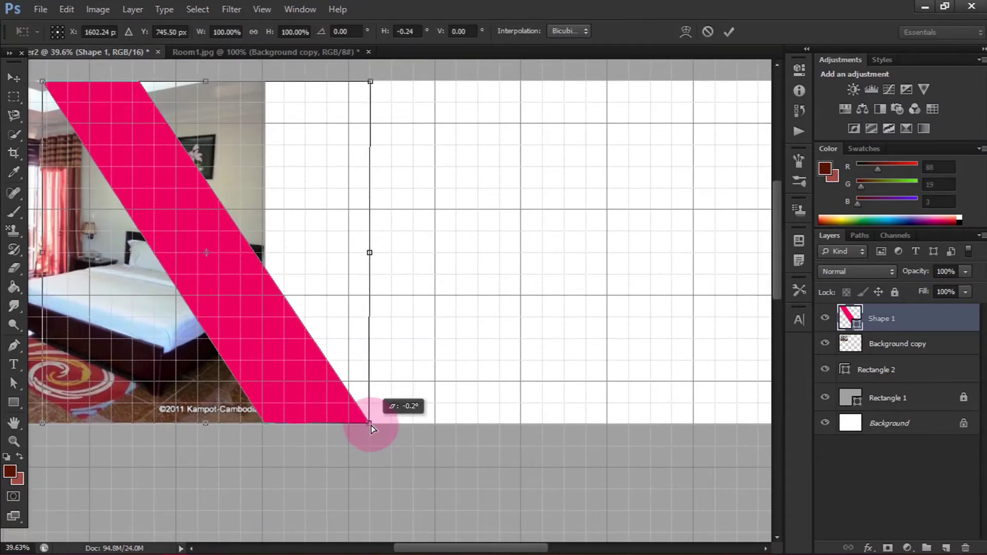
{"action": "left_click", "coordinate": [729, 31]}
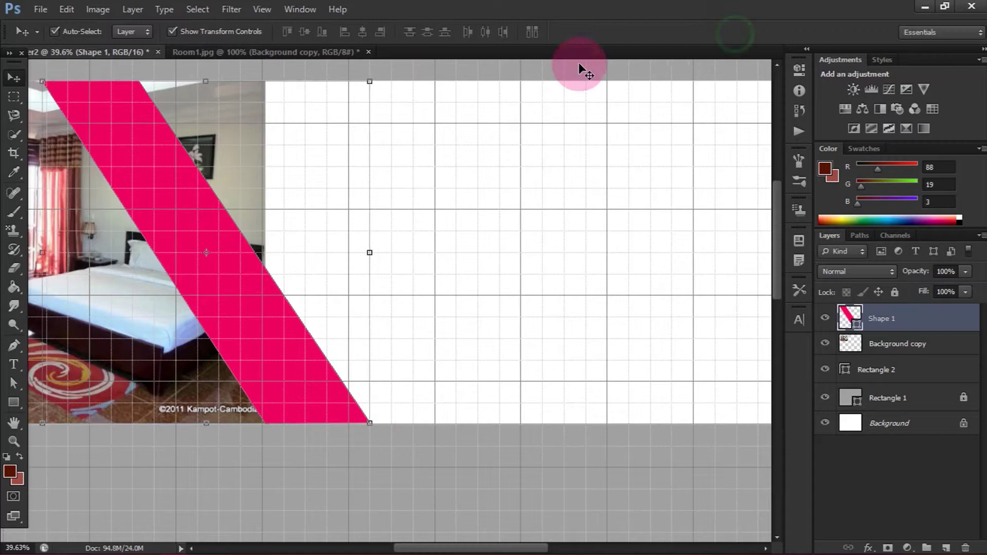
{"action": "left_click", "coordinate": [14, 345]}
{"action": "scroll", "coordinate": [317, 455], "scroll_direction": "up", "scroll_amount": 3}
Draw a second diagonal stripe, Shape 2, from the bottom edge up to the banner's top beside the pink band
{"action": "scroll", "coordinate": [318, 456], "scroll_direction": "up", "scroll_amount": 2}
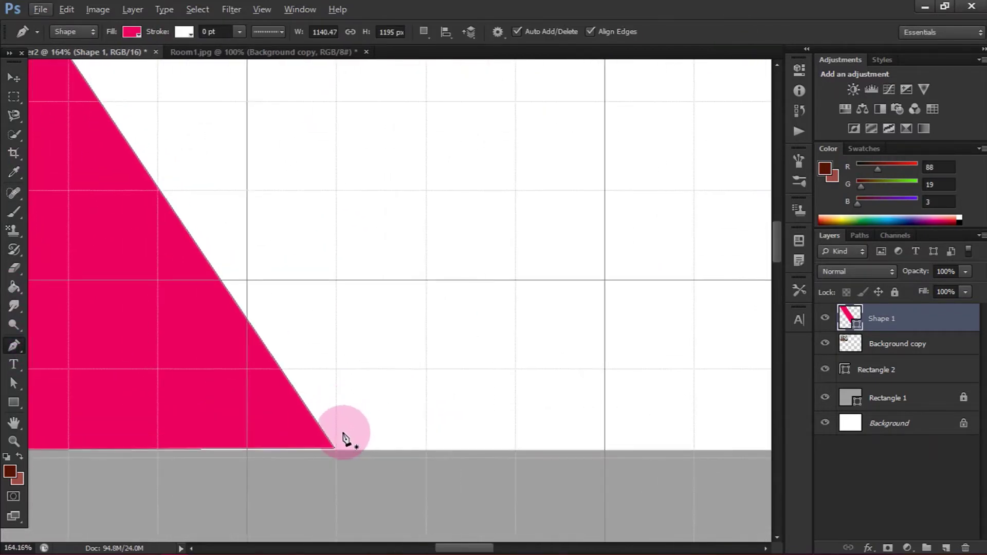
{"action": "left_click", "coordinate": [335, 450]}
{"action": "scroll", "coordinate": [350, 432], "scroll_direction": "down", "scroll_amount": 2}
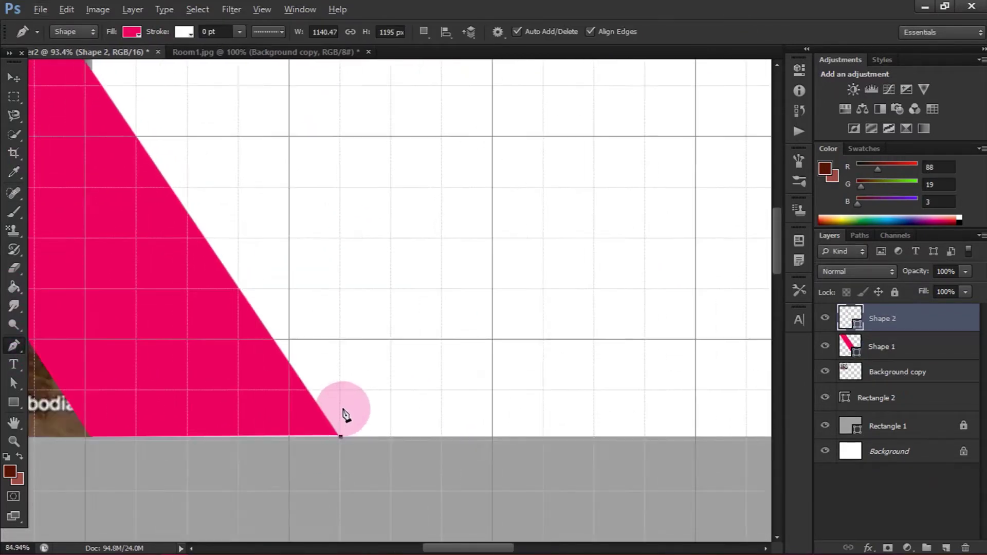
{"action": "scroll", "coordinate": [342, 408], "scroll_direction": "down", "scroll_amount": 2}
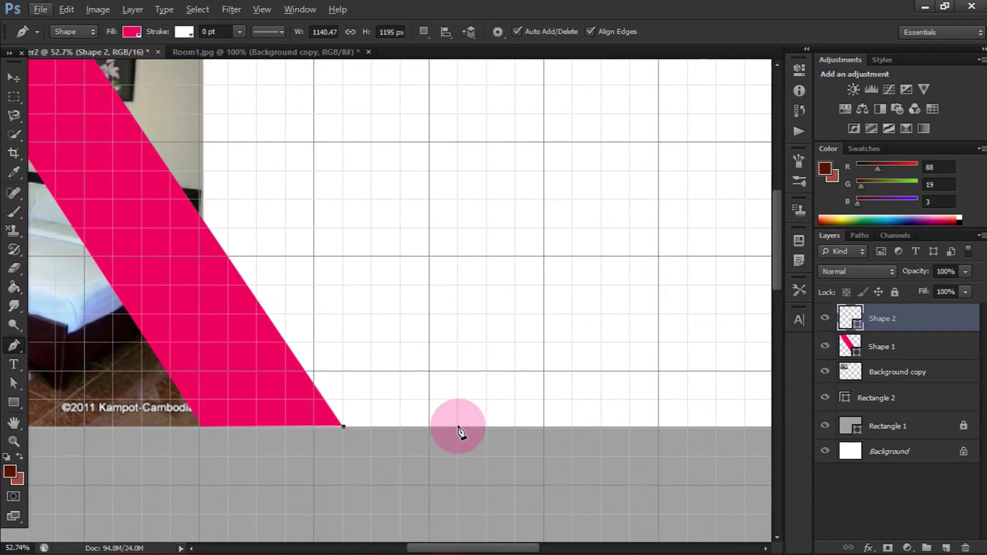
{"action": "left_click", "coordinate": [458, 428]}
{"action": "scroll", "coordinate": [443, 412], "scroll_direction": "down", "scroll_amount": 2}
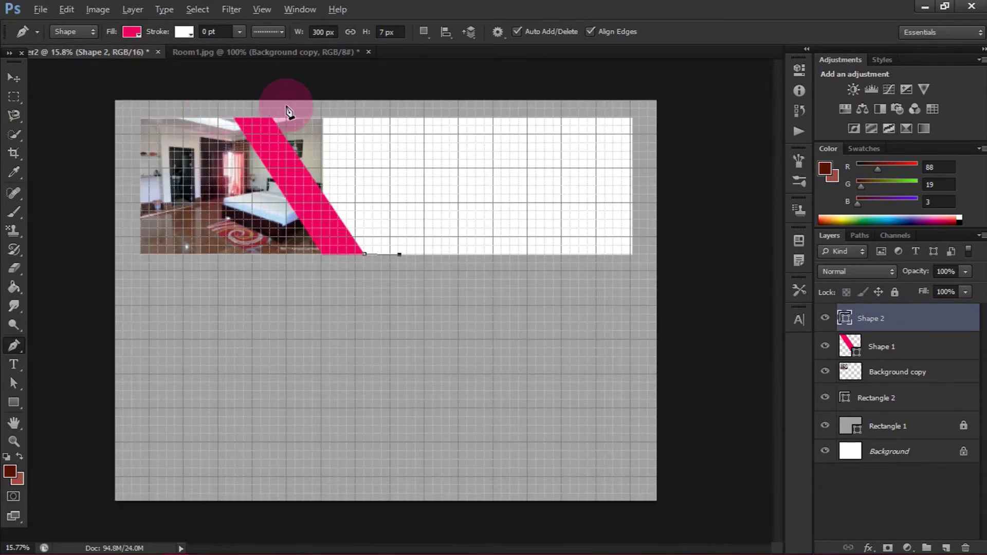
{"action": "scroll", "coordinate": [304, 116], "scroll_direction": "up", "scroll_amount": 2}
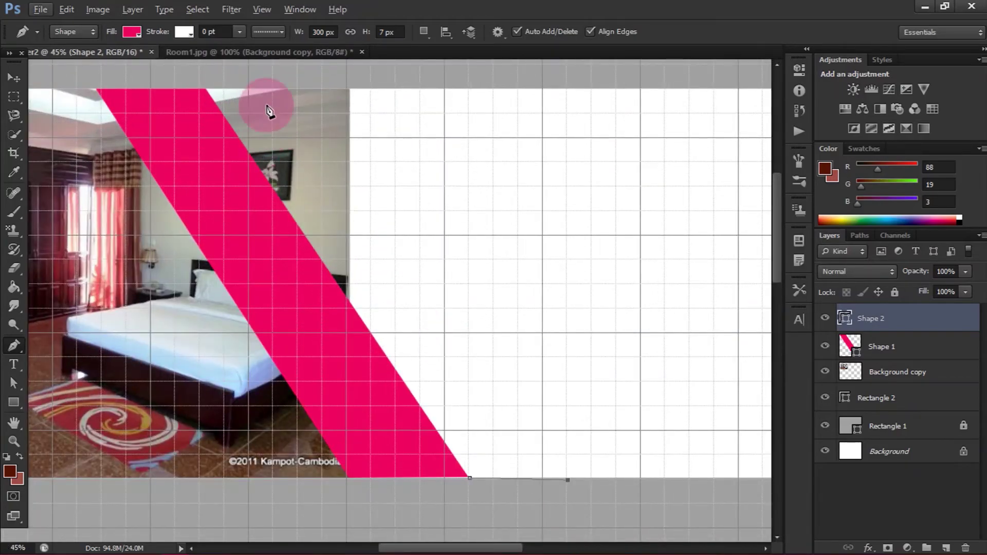
{"action": "scroll", "coordinate": [298, 94], "scroll_direction": "up", "scroll_amount": 3}
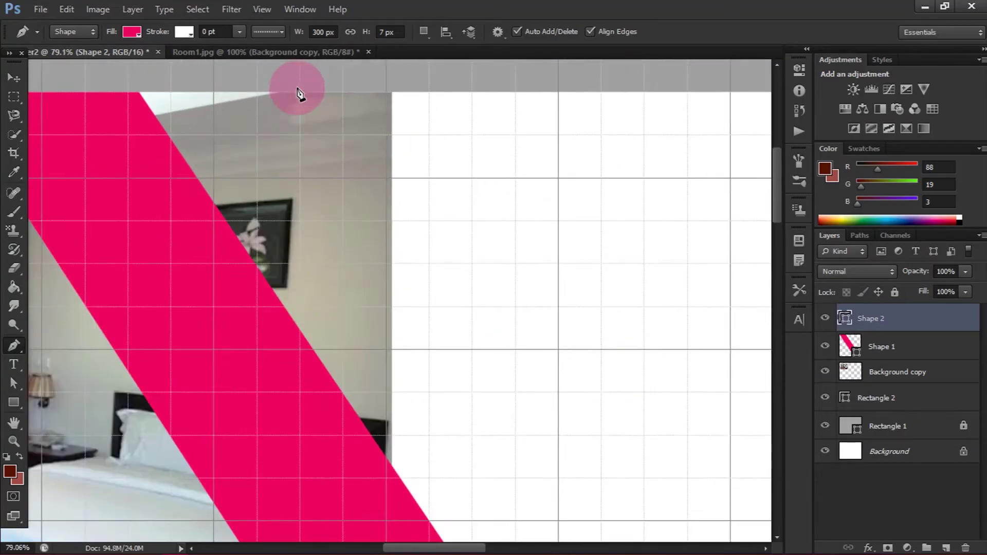
{"action": "left_click", "coordinate": [301, 94]}
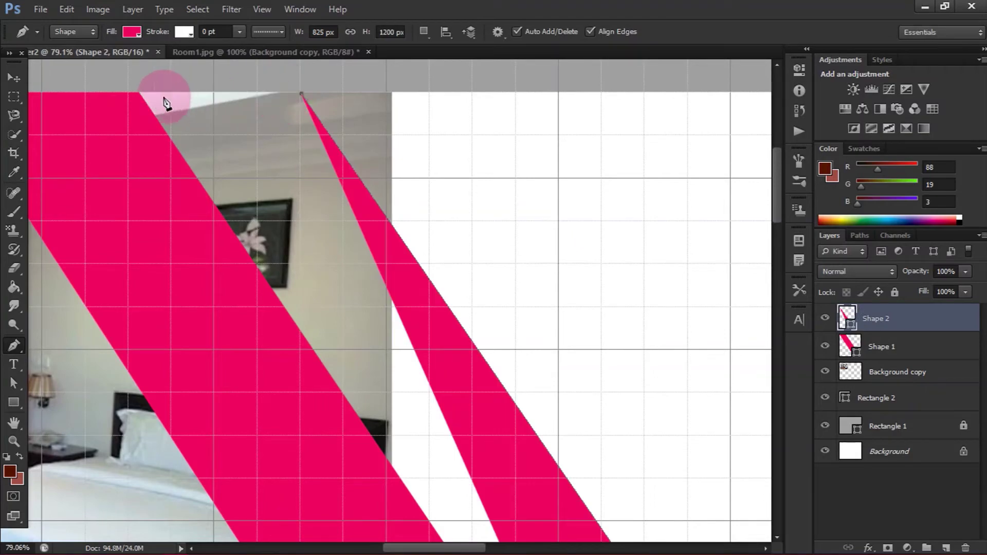
{"action": "left_click", "coordinate": [139, 96]}
{"action": "scroll", "coordinate": [163, 139], "scroll_direction": "down", "scroll_amount": 3}
{"action": "scroll", "coordinate": [236, 238], "scroll_direction": "up", "scroll_amount": 3}
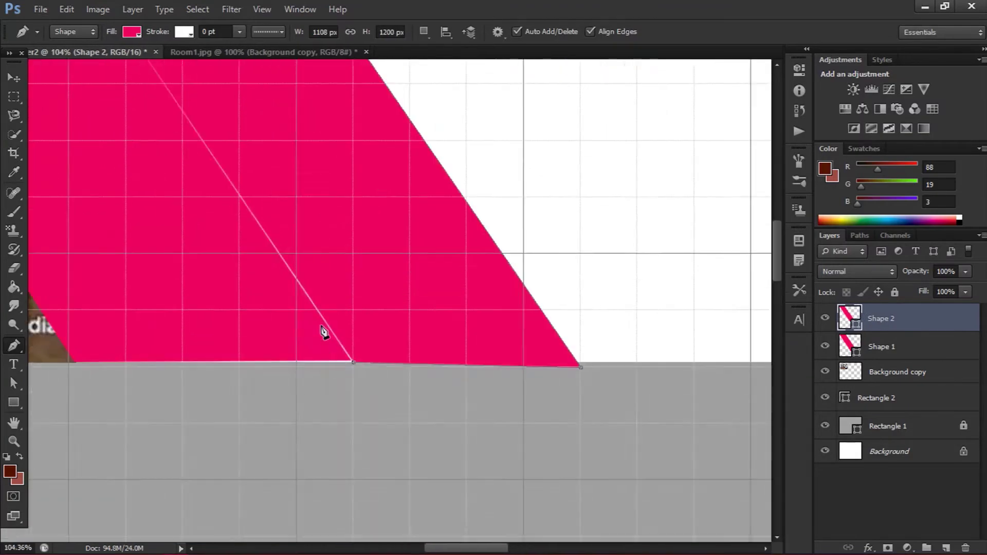
{"action": "scroll", "coordinate": [324, 331], "scroll_direction": "up", "scroll_amount": 2}
{"action": "scroll", "coordinate": [410, 294], "scroll_direction": "down", "scroll_amount": 5}
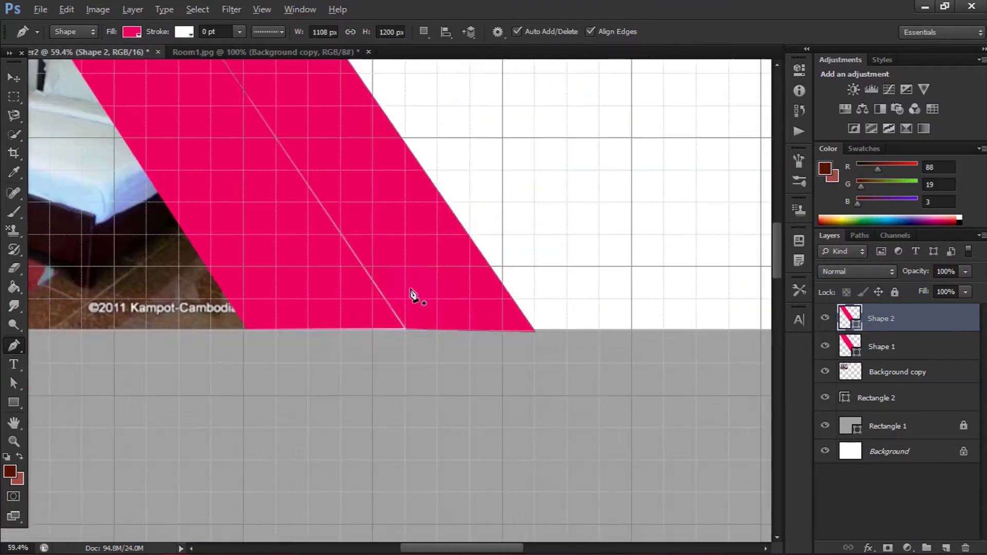
{"action": "scroll", "coordinate": [409, 293], "scroll_direction": "down", "scroll_amount": 3}
{"action": "scroll", "coordinate": [410, 293], "scroll_direction": "up", "scroll_amount": 1}
Fill Shape 2 with crimson #c10330
{"action": "left_click", "coordinate": [133, 33]}
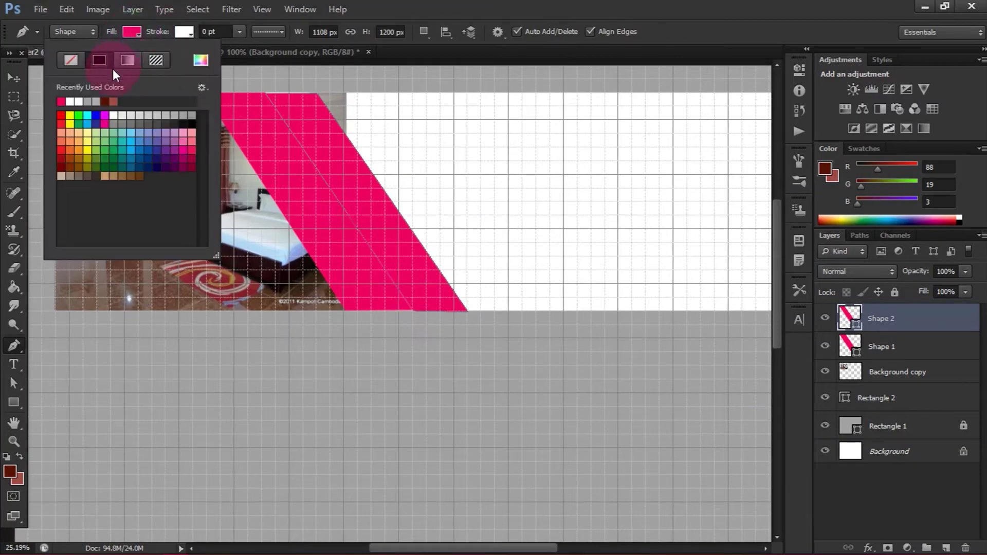
{"action": "left_click", "coordinate": [61, 115]}
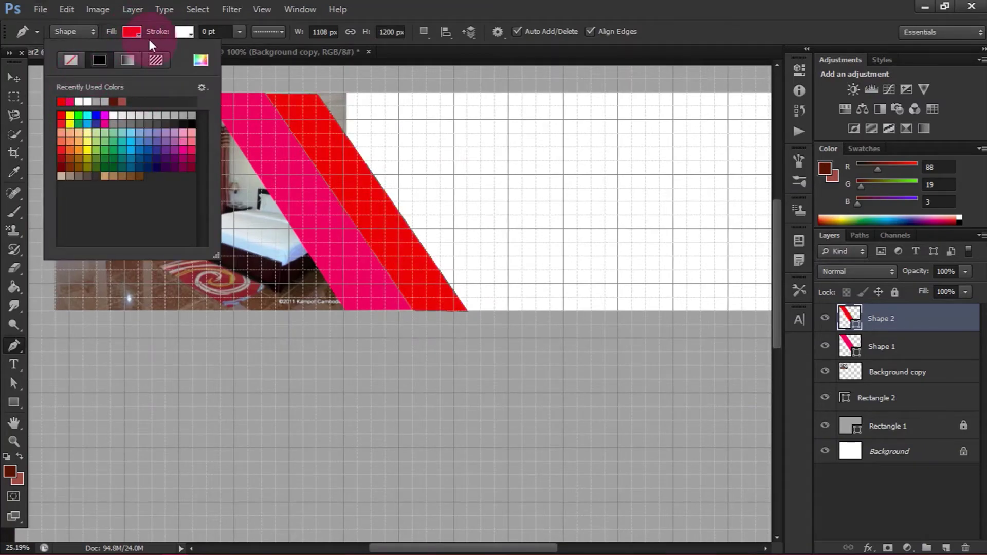
{"action": "left_click", "coordinate": [200, 60]}
{"action": "left_click_drag", "start_coordinate": [705, 329], "coordinate": [712, 312]}
{"action": "left_click", "coordinate": [692, 360]}
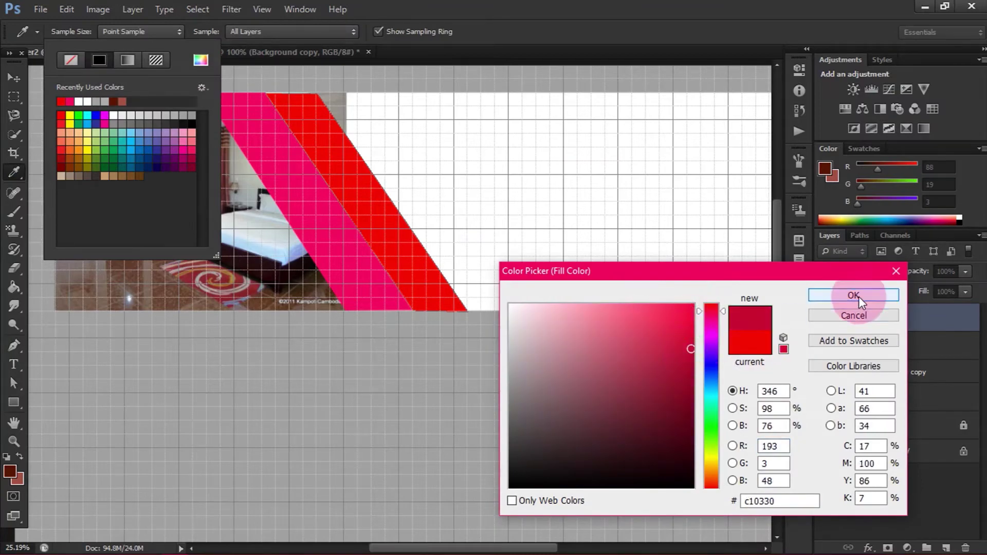
{"action": "left_click", "coordinate": [854, 295]}
{"action": "scroll", "coordinate": [417, 291], "scroll_direction": "up", "scroll_amount": 1}
{"action": "scroll", "coordinate": [416, 291], "scroll_direction": "up", "scroll_amount": 2}
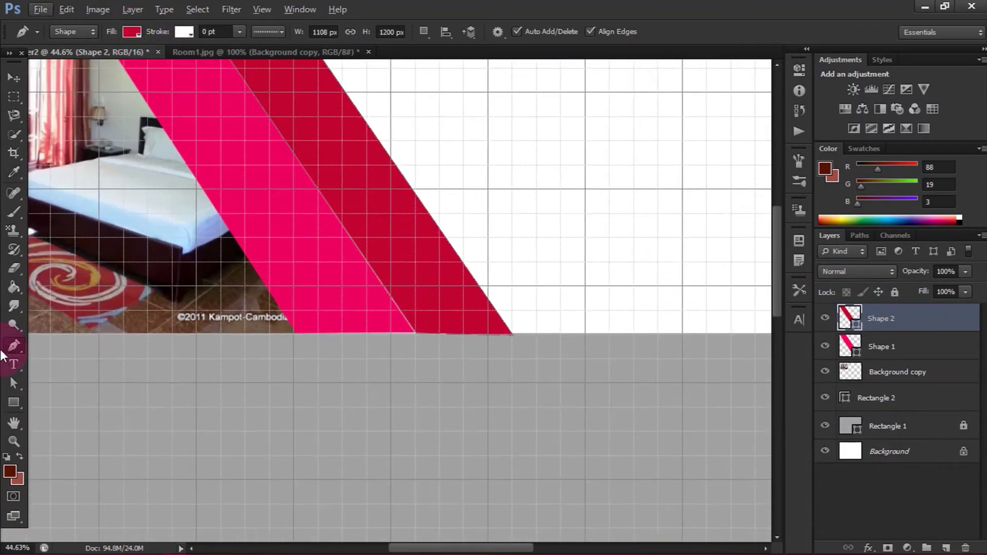
{"action": "left_click", "coordinate": [426, 355]}
{"action": "scroll", "coordinate": [419, 336], "scroll_direction": "up", "scroll_amount": 2}
Hide the crimson stripe's path outline and select only the Shape 2 crimson stripe layer
{"action": "scroll", "coordinate": [419, 337], "scroll_direction": "up", "scroll_amount": 3}
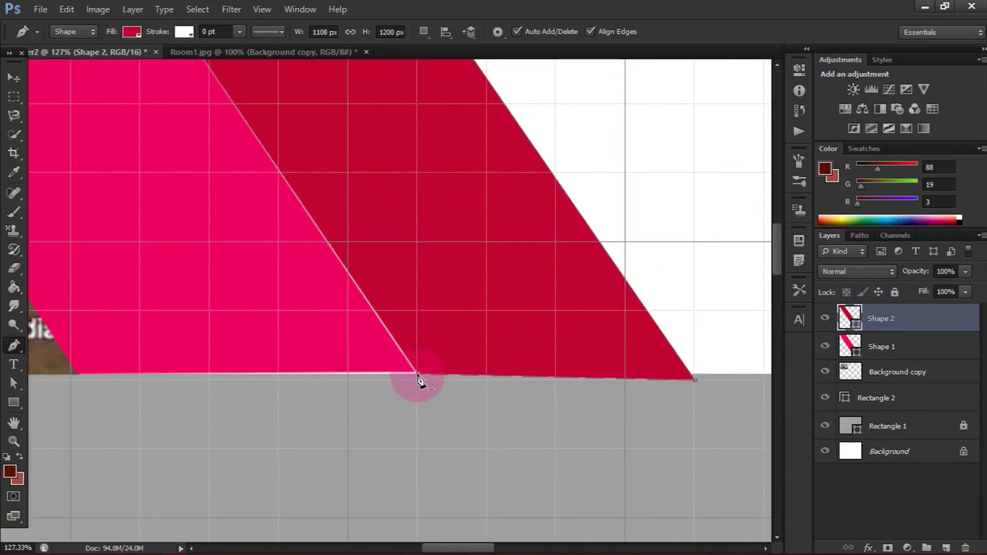
{"action": "left_click", "coordinate": [411, 377]}
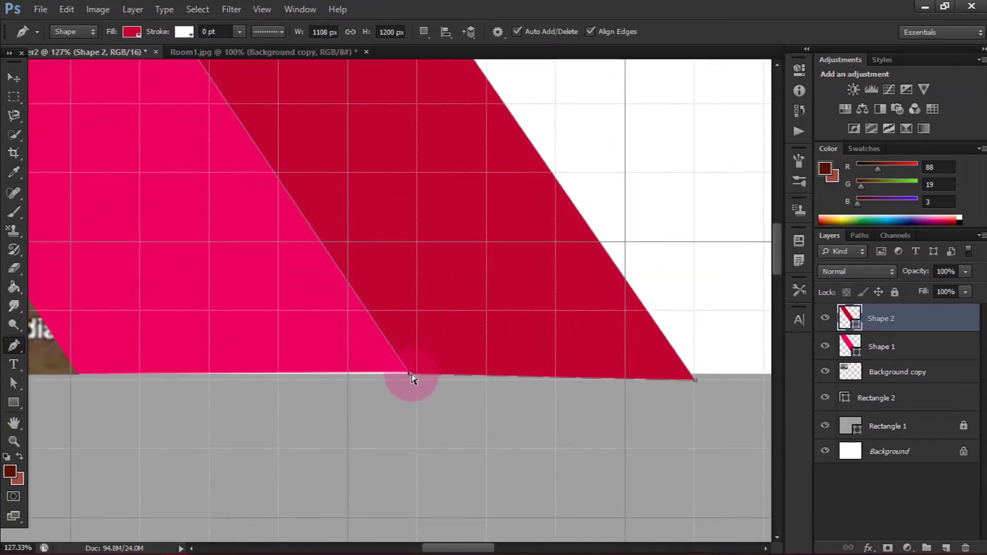
{"action": "left_click", "coordinate": [877, 347]}
{"action": "left_click", "coordinate": [393, 385]}
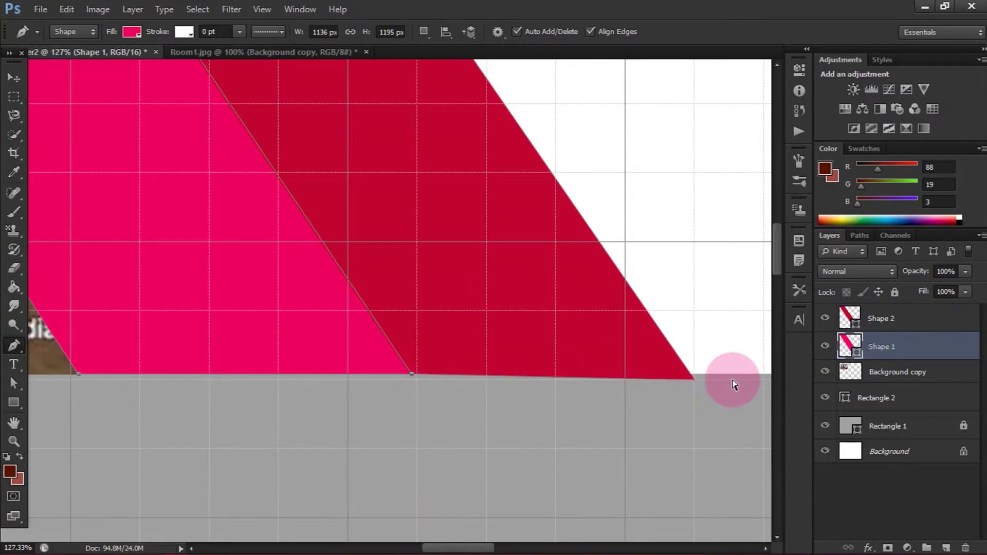
{"action": "left_click_drag", "start_coordinate": [411, 379], "coordinate": [758, 383]}
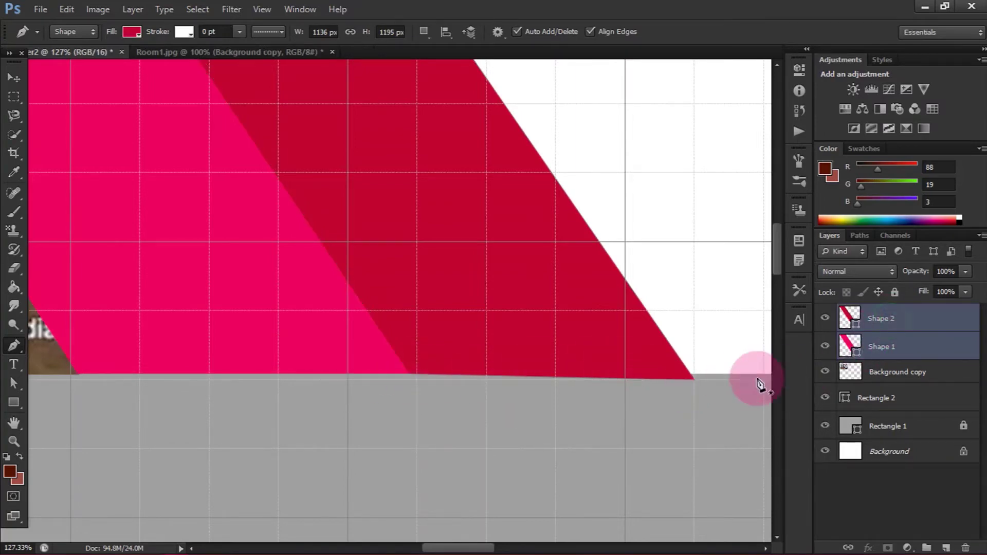
{"action": "left_click", "coordinate": [878, 349]}
{"action": "left_click", "coordinate": [880, 319]}
Move the crimson stripe's bottom corner point slightly left to meet the pink stripe
{"action": "left_click", "coordinate": [695, 381]}
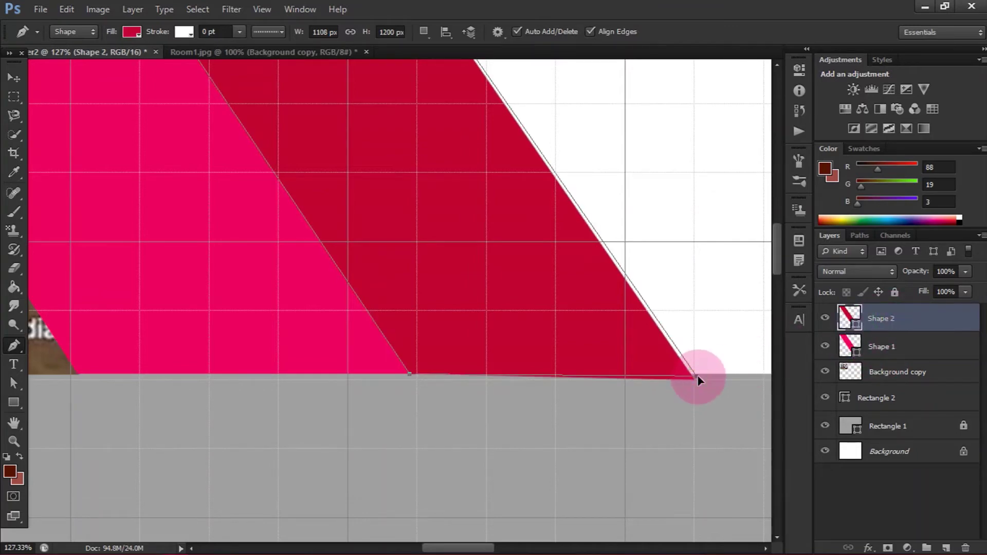
{"action": "scroll", "coordinate": [66, 375], "scroll_direction": "right", "scroll_amount": 1}
{"action": "scroll", "coordinate": [121, 378], "scroll_direction": "left", "scroll_amount": 2}
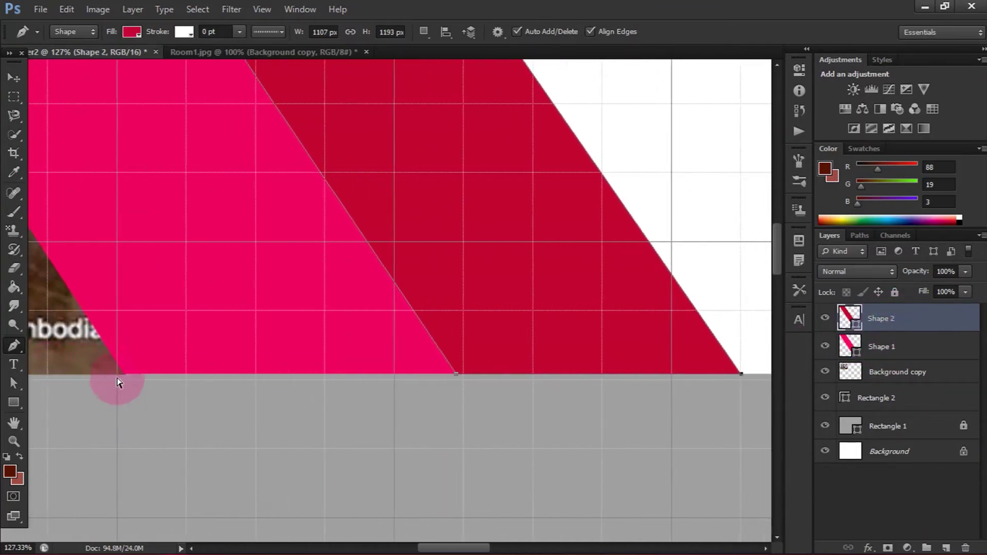
{"action": "left_click_drag", "start_coordinate": [445, 377], "coordinate": [427, 378]}
{"action": "scroll", "coordinate": [403, 341], "scroll_direction": "down", "scroll_amount": 5}
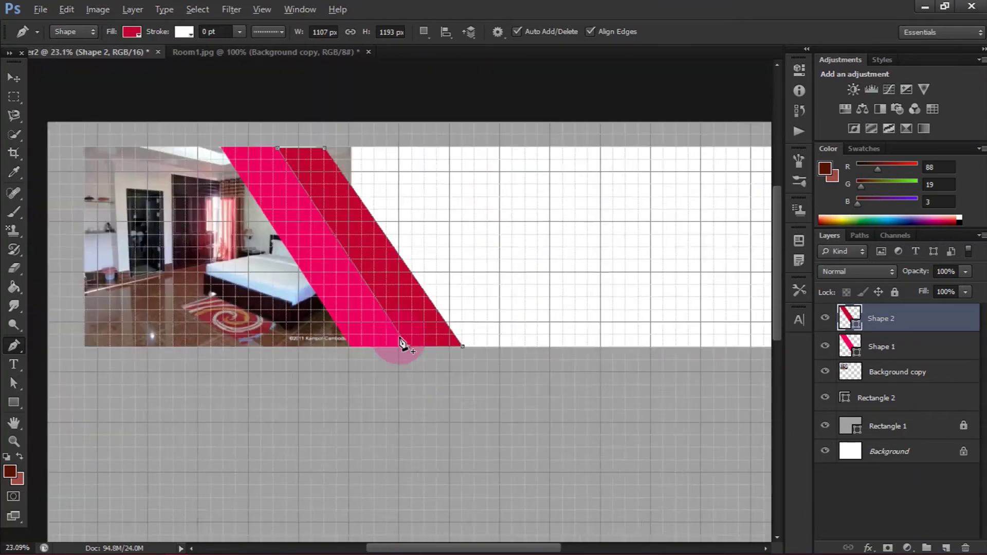
Pull the stripe's top-right corner to straighten the diagonal edge along the banner's top
{"action": "left_click_drag", "start_coordinate": [221, 92], "coordinate": [537, 105]}
{"action": "scroll", "coordinate": [537, 105], "scroll_direction": "down", "scroll_amount": 3}
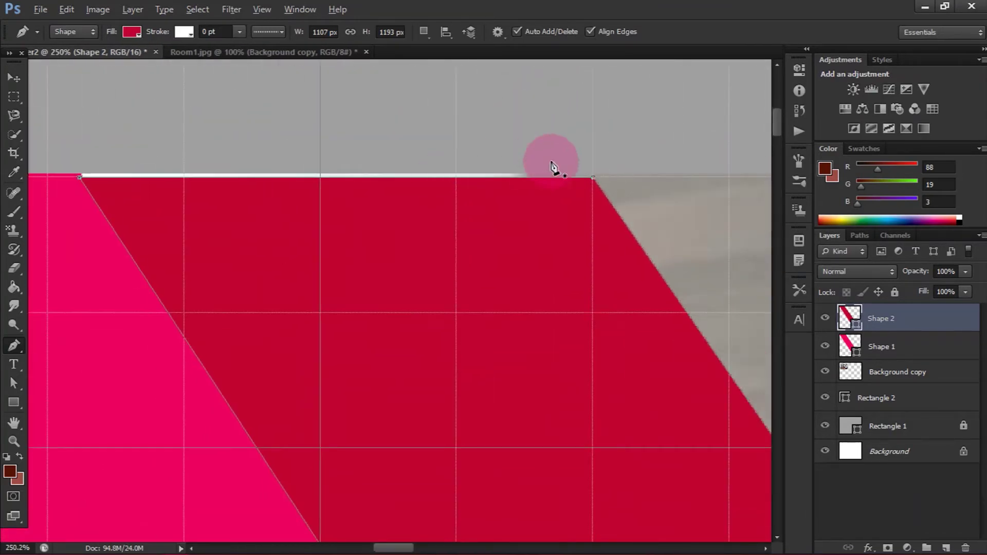
{"action": "left_click", "coordinate": [591, 180]}
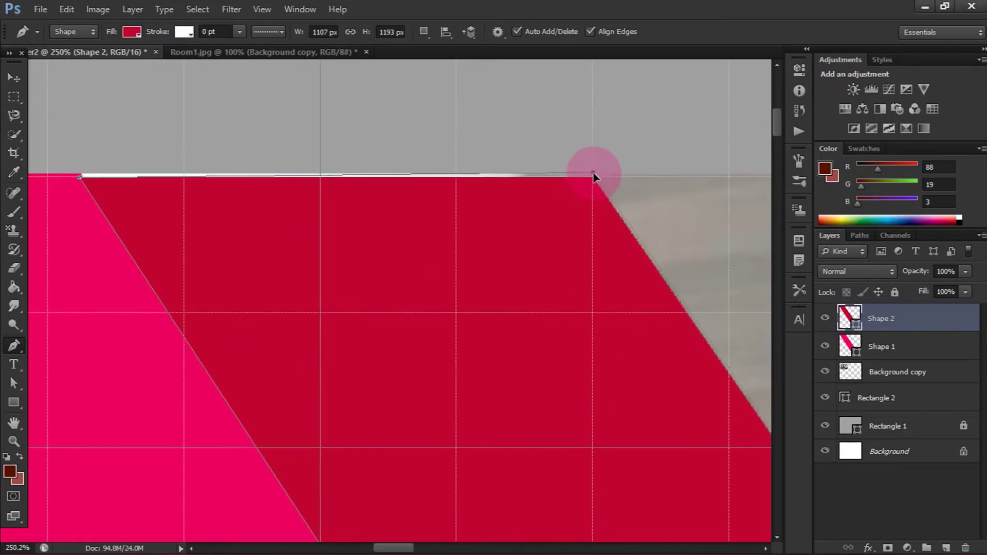
{"action": "left_click_drag", "start_coordinate": [593, 180], "coordinate": [578, 175]}
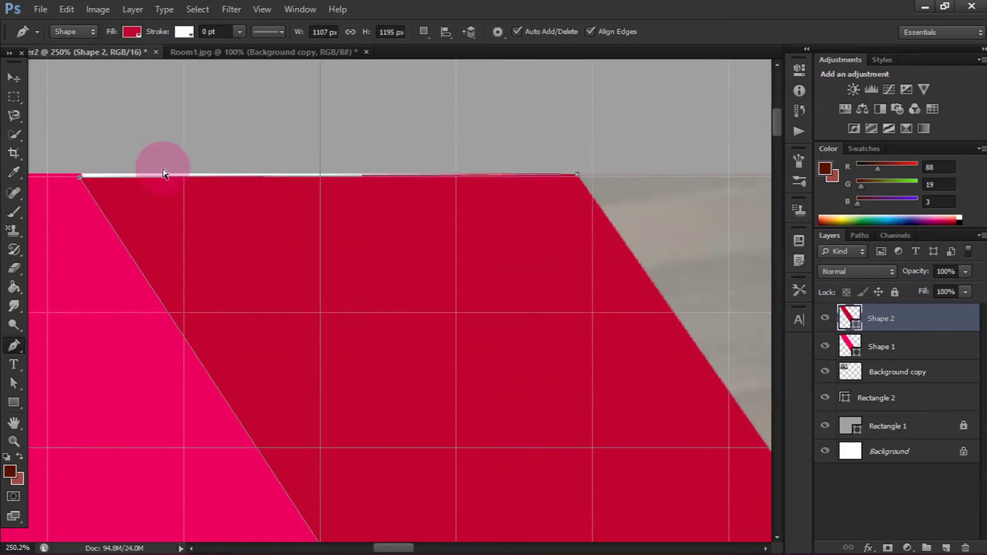
{"action": "left_click", "coordinate": [79, 176]}
{"action": "scroll", "coordinate": [459, 209], "scroll_direction": "down", "scroll_amount": 2}
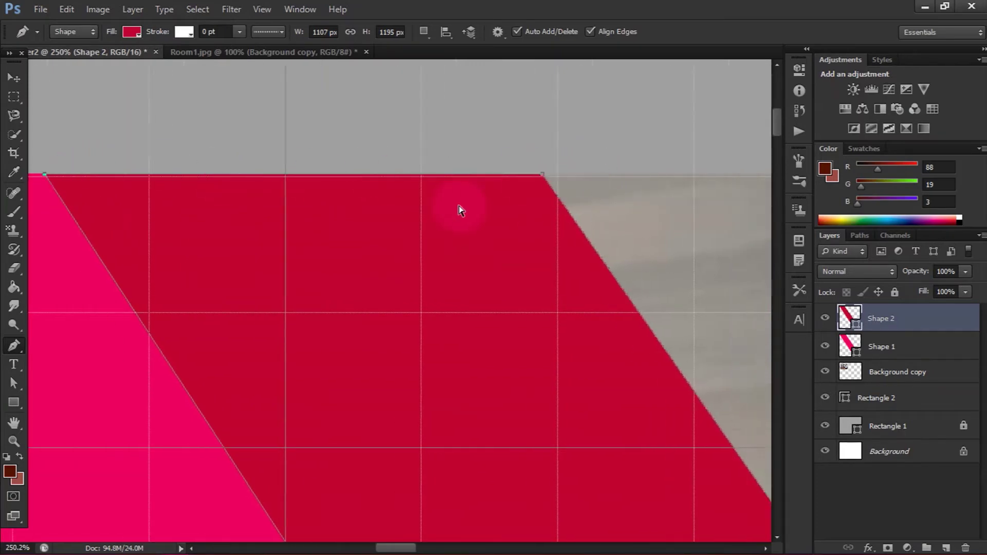
{"action": "scroll", "coordinate": [320, 293], "scroll_direction": "down", "scroll_amount": 2}
{"action": "scroll", "coordinate": [144, 265], "scroll_direction": "down", "scroll_amount": 3}
{"action": "scroll", "coordinate": [65, 238], "scroll_direction": "down", "scroll_amount": 2}
{"action": "scroll", "coordinate": [82, 242], "scroll_direction": "up", "scroll_amount": 2}
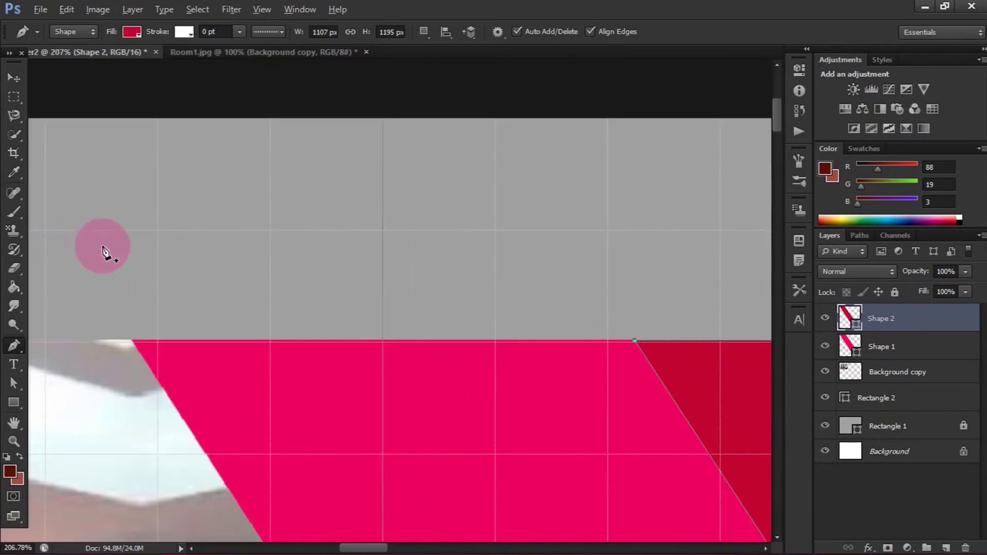
{"action": "scroll", "coordinate": [128, 278], "scroll_direction": "up", "scroll_amount": 2}
{"action": "scroll", "coordinate": [139, 296], "scroll_direction": "down", "scroll_amount": 3}
{"action": "scroll", "coordinate": [135, 285], "scroll_direction": "down", "scroll_amount": 3}
{"action": "scroll", "coordinate": [135, 285], "scroll_direction": "up", "scroll_amount": 1}
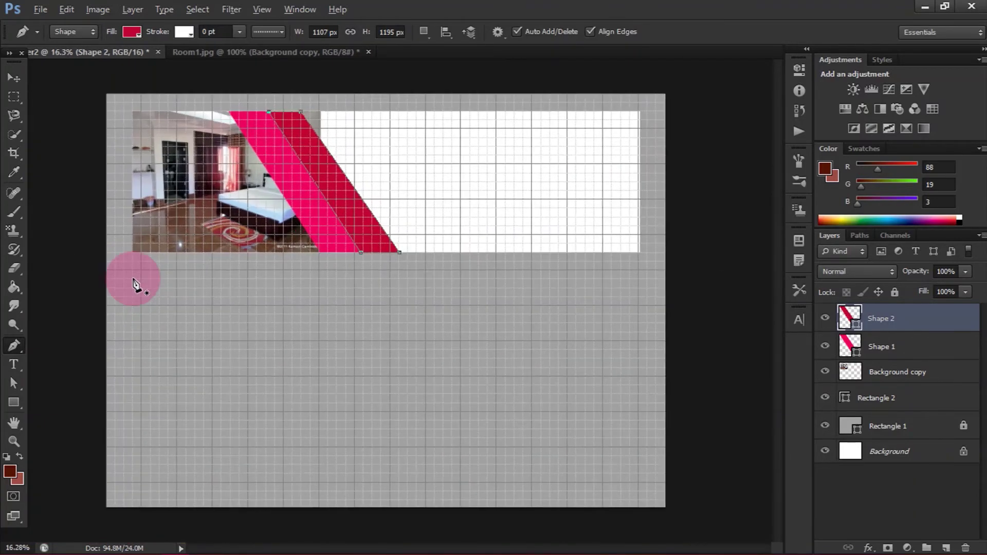
Select the Background copy layer and hide the canvas grid with Ctrl+'
{"action": "right_click", "coordinate": [14, 346]}
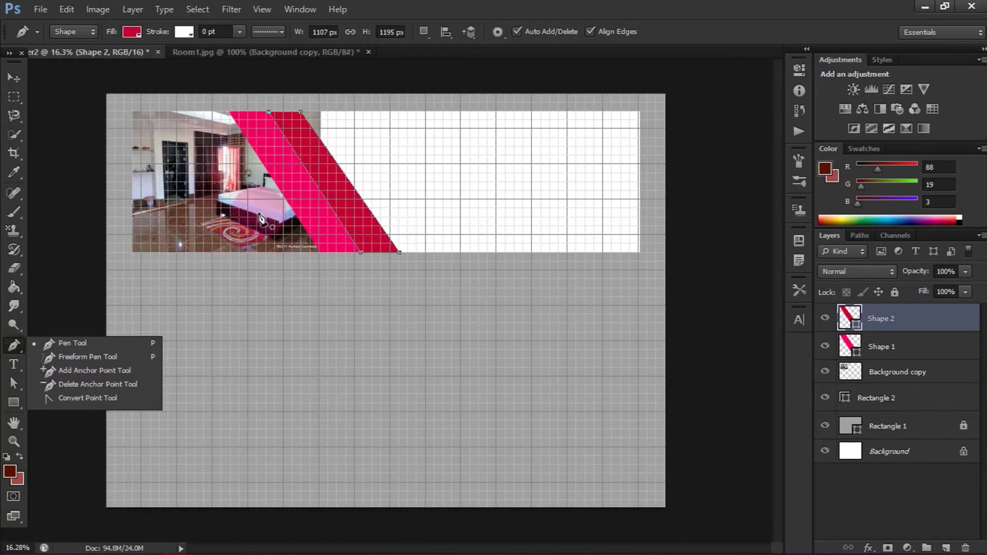
{"action": "left_click", "coordinate": [667, 298]}
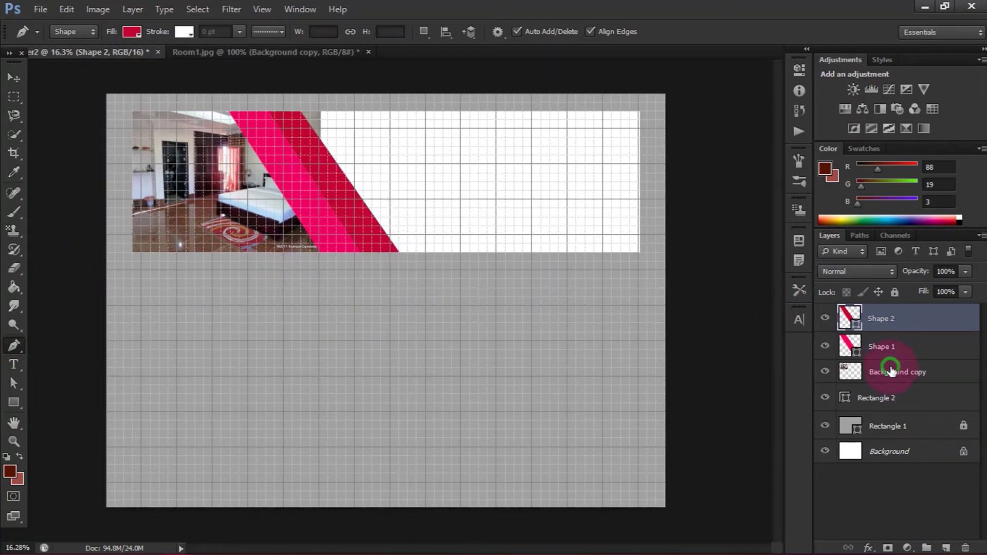
{"action": "left_click", "coordinate": [833, 379]}
{"action": "key", "text": "ctrl+apostrophe"}
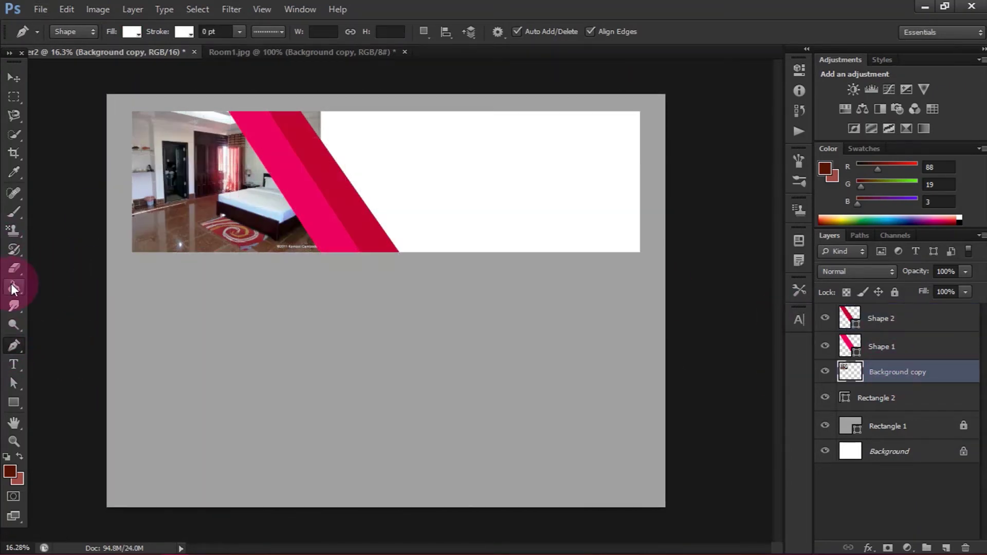
{"action": "left_click", "coordinate": [14, 268]}
{"action": "scroll", "coordinate": [249, 196], "scroll_direction": "up", "scroll_amount": 3, "text": "alt"}
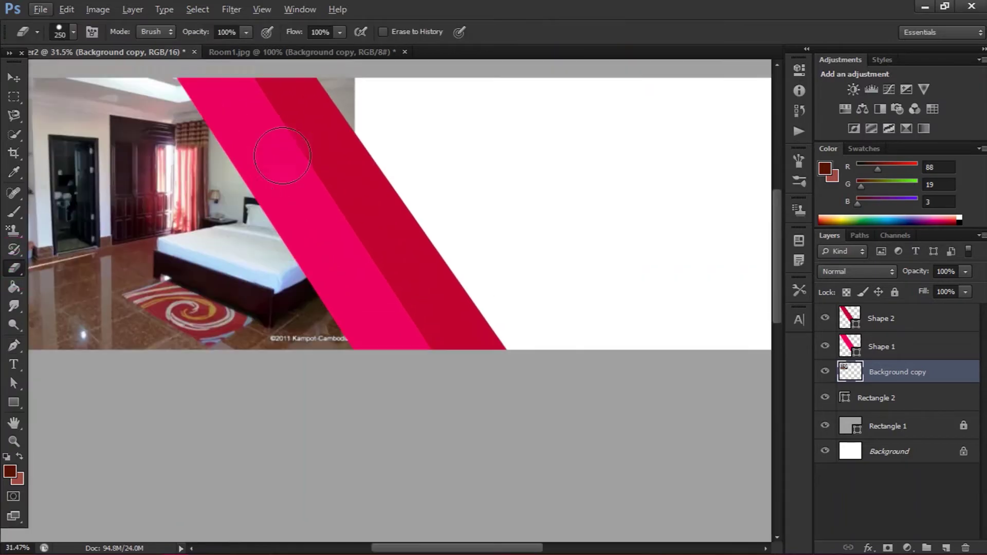
{"action": "scroll", "coordinate": [264, 144], "scroll_direction": "up", "scroll_amount": 3}
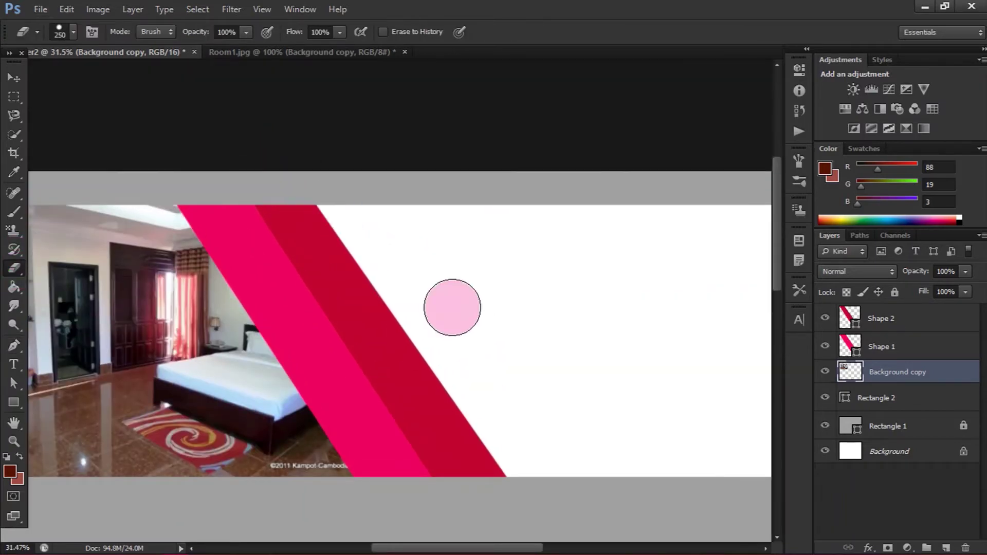
{"action": "scroll", "coordinate": [326, 203], "scroll_direction": "down", "scroll_amount": 2, "text": "alt"}
{"action": "scroll", "coordinate": [463, 231], "scroll_direction": "down", "scroll_amount": 1, "text": "alt"}
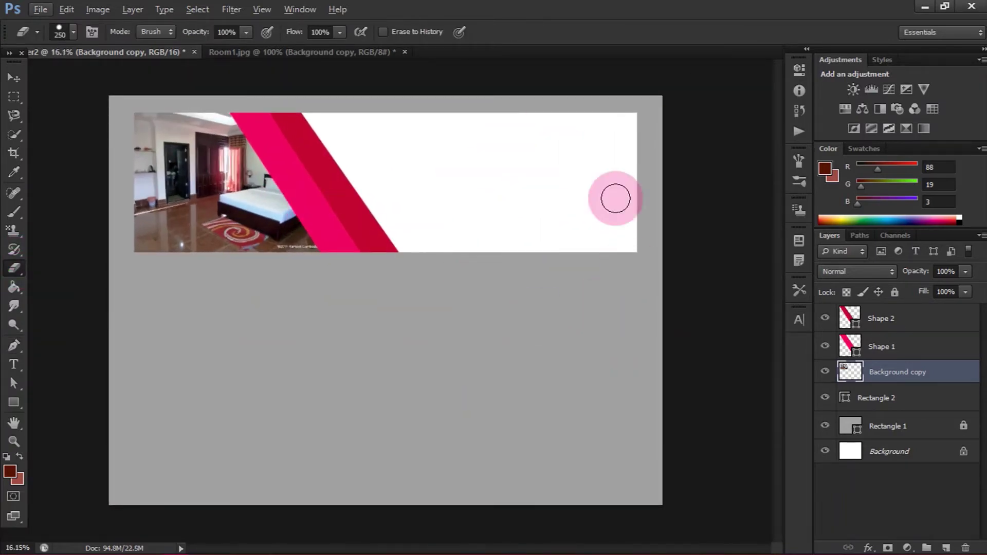
Shift the crimson Shape 2 stripe slightly left so it sits against the pink stripe
{"action": "left_click", "coordinate": [14, 78]}
{"action": "left_click", "coordinate": [360, 234]}
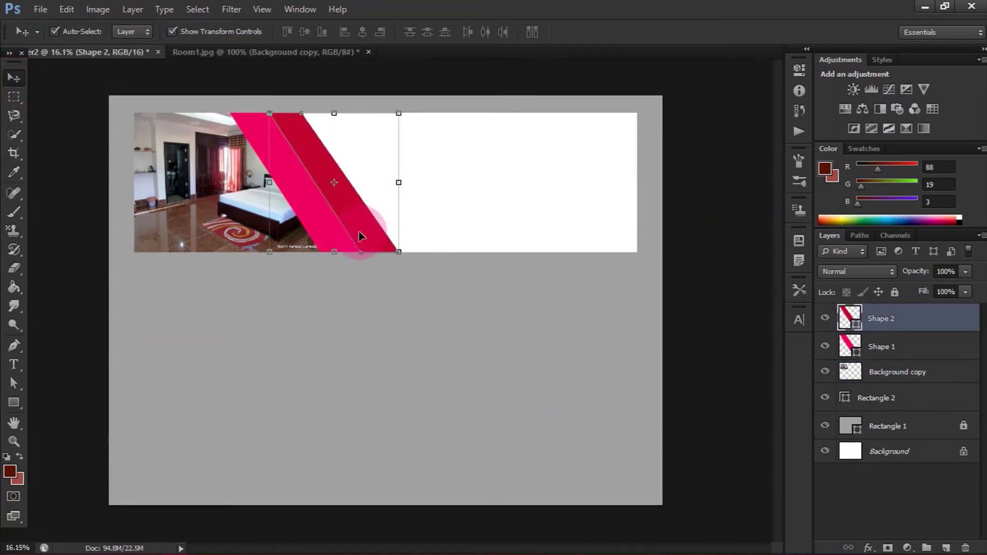
{"action": "mouse_move", "coordinate": [360, 234]}
{"action": "left_mouse_down"}
{"action": "mouse_move", "coordinate": [348, 235]}
{"action": "mouse_move", "coordinate": [347, 214]}
{"action": "left_mouse_up"}
{"action": "left_click", "coordinate": [642, 309]}
{"action": "left_click", "coordinate": [411, 317]}
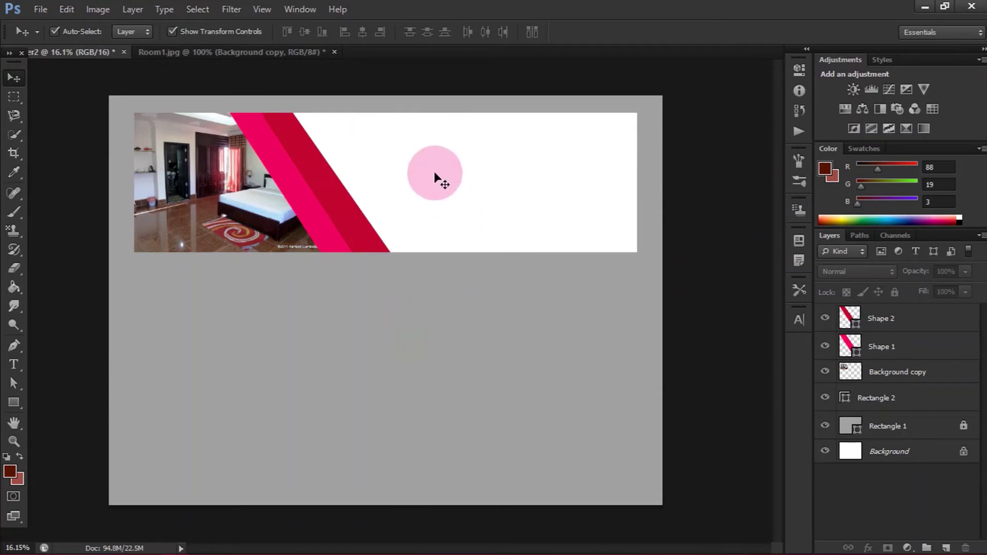
{"action": "scroll", "coordinate": [434, 175], "scroll_direction": "up", "scroll_amount": 1}
{"action": "scroll", "coordinate": [422, 170], "scroll_direction": "down", "scroll_amount": 2}
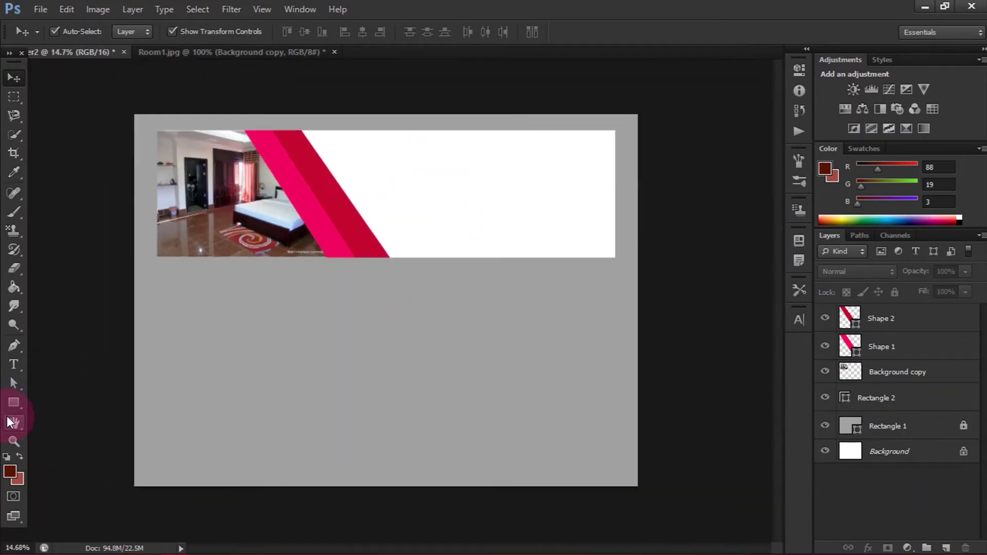
Start a Pen shape on the Background copy layer, then undo and discard the false start
{"action": "left_click", "coordinate": [14, 345]}
{"action": "key", "text": "ctrl+apostrophe"}
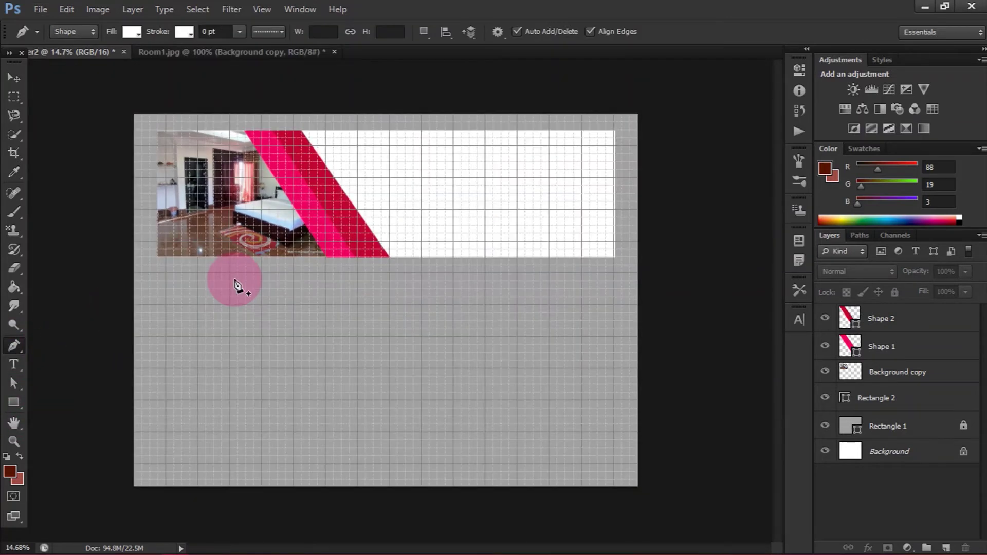
{"action": "scroll", "coordinate": [362, 213], "scroll_direction": "up", "scroll_amount": 4}
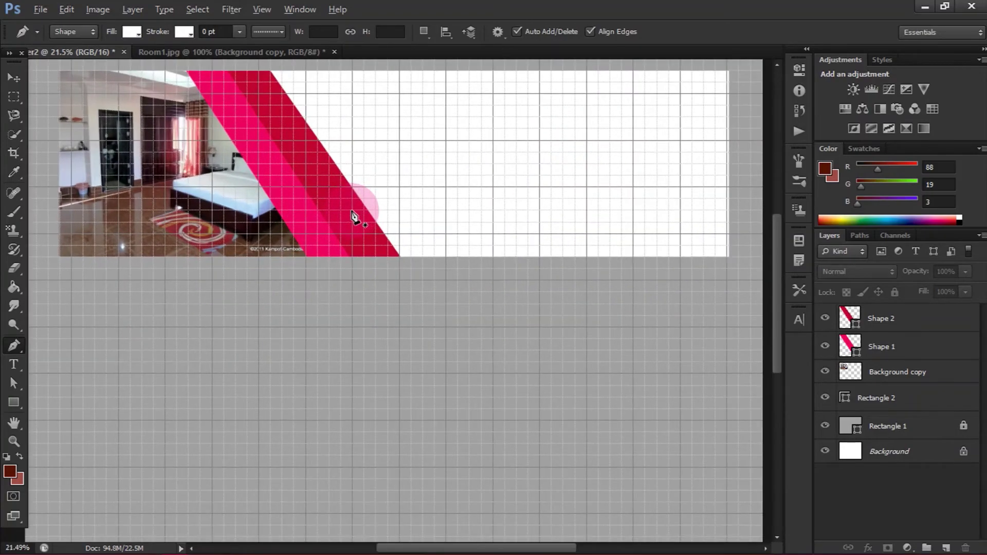
{"action": "scroll", "coordinate": [353, 216], "scroll_direction": "up", "scroll_amount": 3}
{"action": "left_click", "coordinate": [920, 374]}
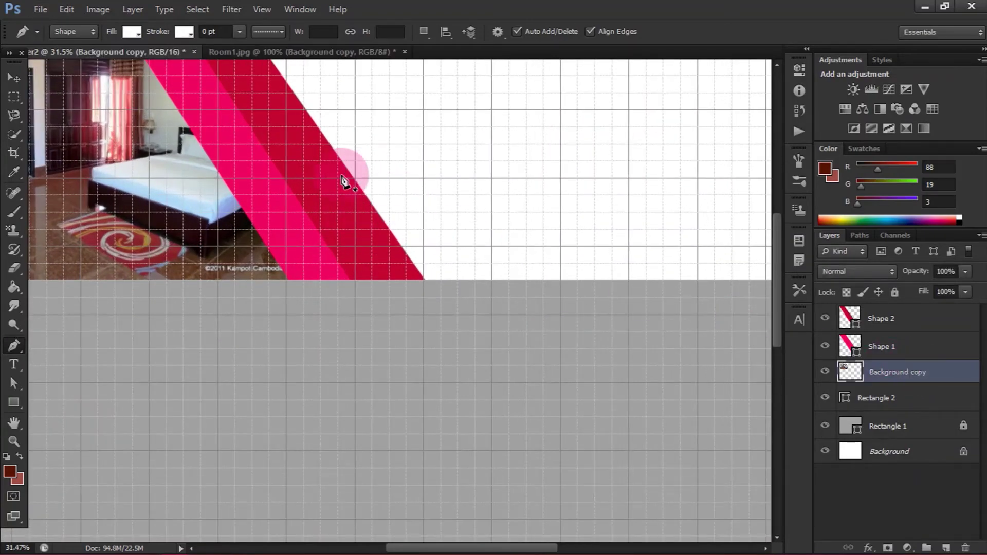
{"action": "scroll", "coordinate": [355, 193], "scroll_direction": "up", "scroll_amount": 3}
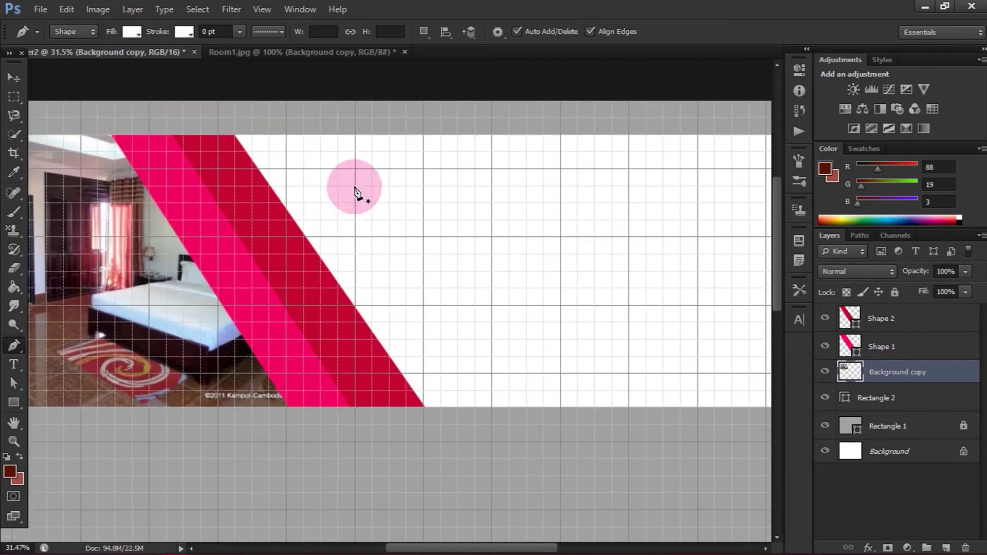
{"action": "left_click", "coordinate": [321, 307]}
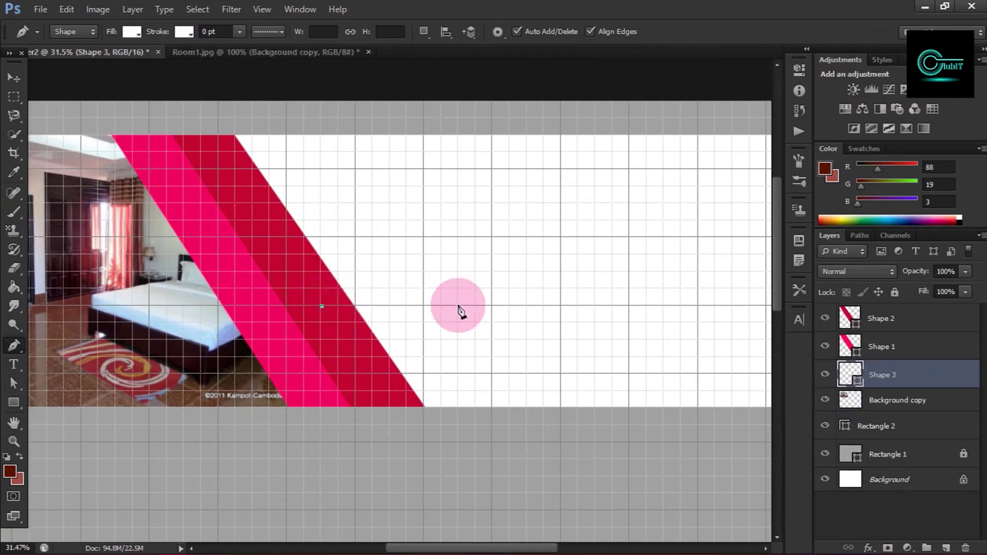
{"action": "left_click", "coordinate": [390, 307]}
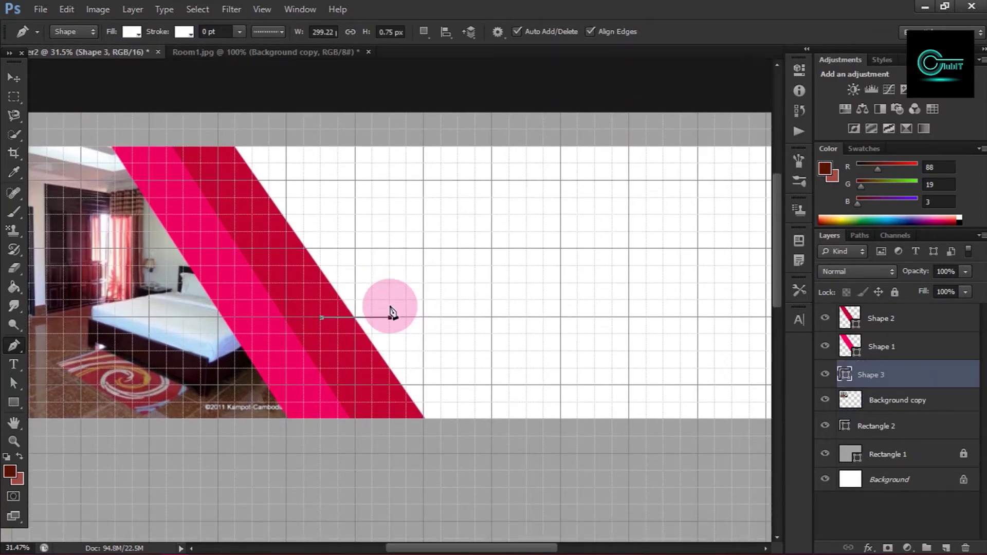
{"action": "scroll", "coordinate": [391, 312], "scroll_direction": "up", "scroll_amount": 2}
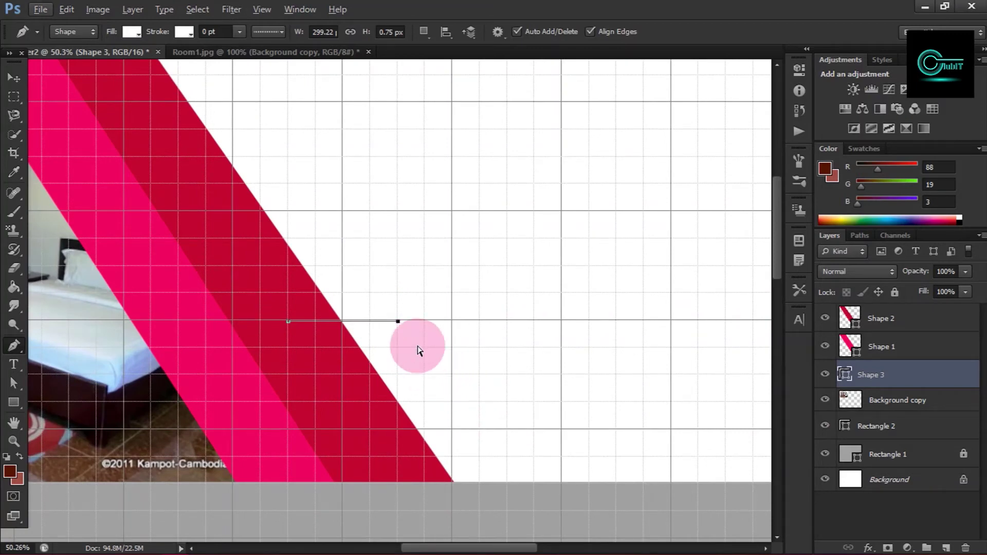
{"action": "key", "text": "ctrl+z"}
{"action": "key", "text": "ctrl+z"}
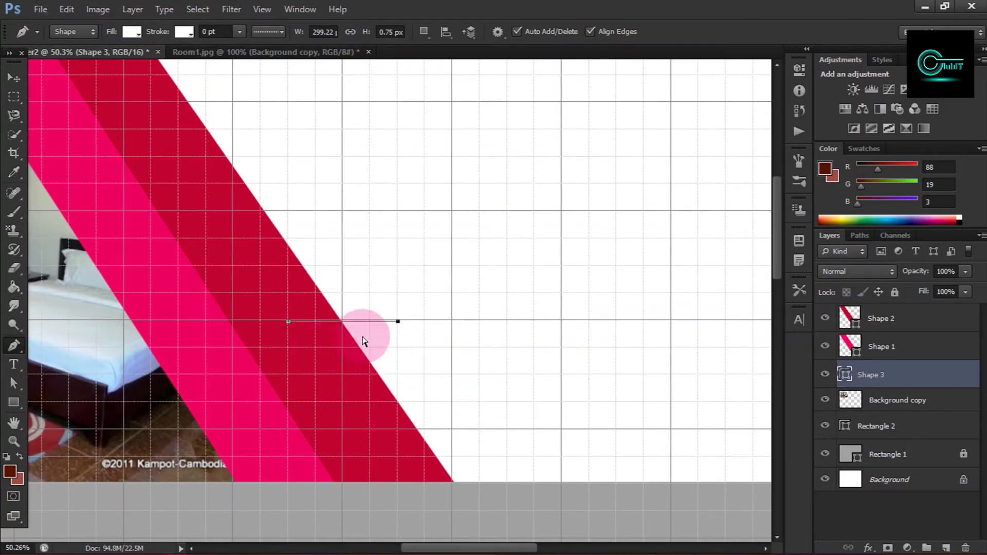
{"action": "key", "text": "ctrl+z"}
{"action": "key", "text": "ctrl+alt+z"}
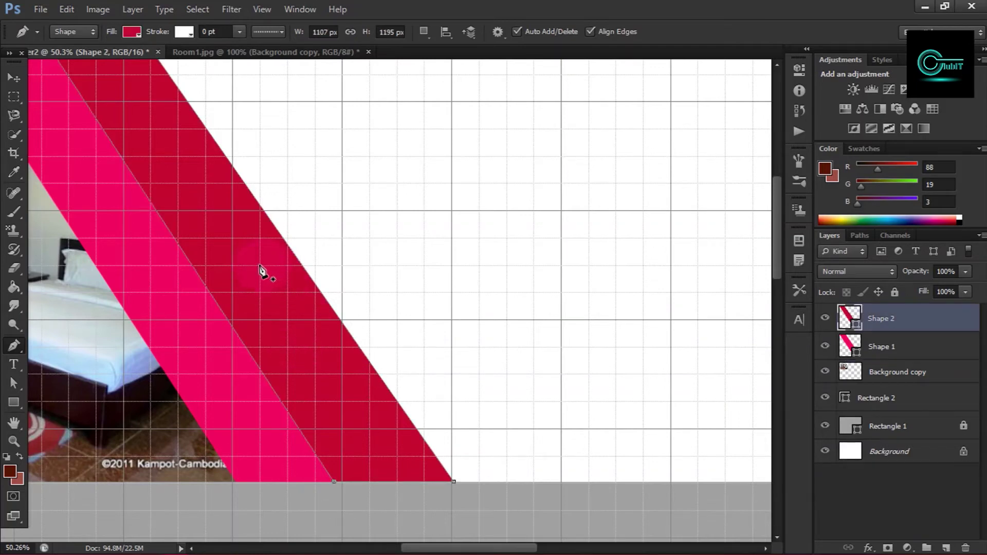
Redraw Shape 3 with three anchors starting at the darker stripe's right edge
{"action": "left_click", "coordinate": [261, 266]}
{"action": "left_click", "coordinate": [343, 266]}
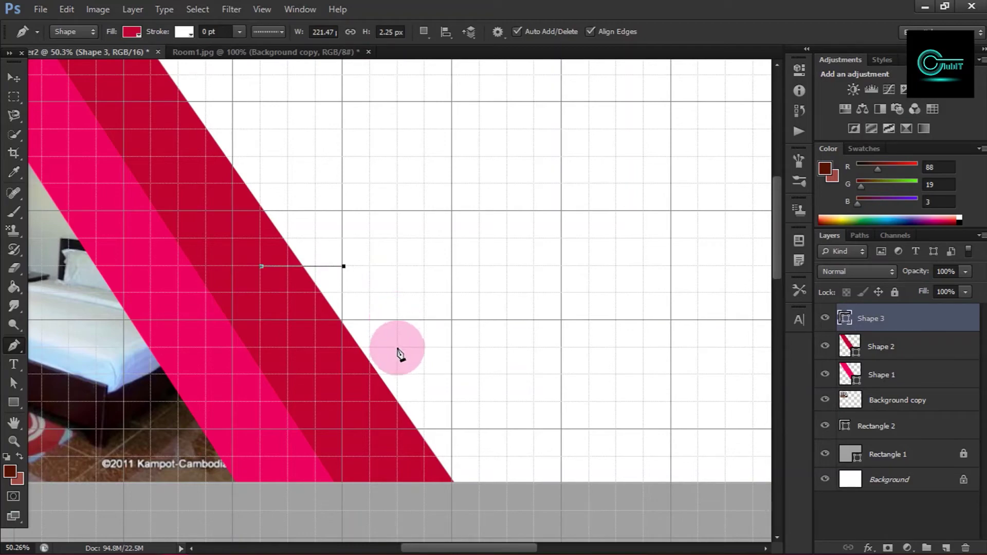
{"action": "left_click", "coordinate": [399, 354]}
{"action": "scroll", "coordinate": [399, 354], "scroll_direction": "down", "scroll_amount": 4}
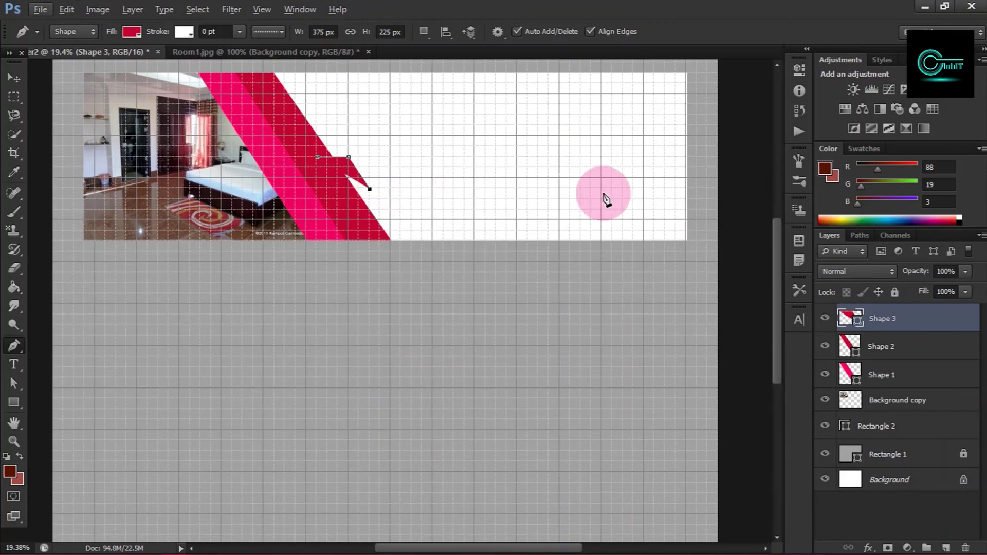
Extend the Shape 3 path to the banner's right edge, snapping the corner onto the right guide
{"action": "scroll", "coordinate": [675, 193], "scroll_direction": "up", "scroll_amount": 2}
{"action": "scroll", "coordinate": [675, 194], "scroll_direction": "up", "scroll_amount": 1}
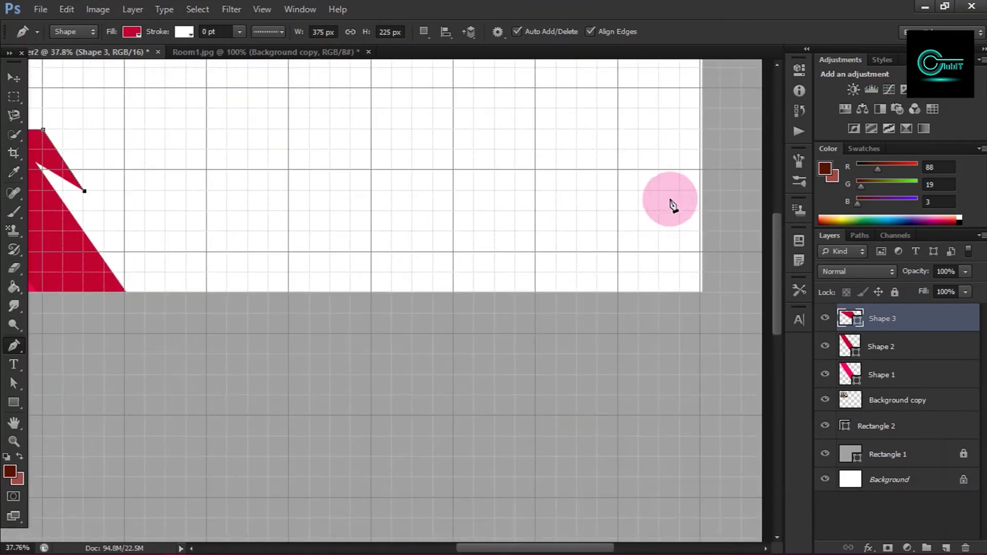
{"action": "scroll", "coordinate": [703, 195], "scroll_direction": "up", "scroll_amount": 3}
{"action": "scroll", "coordinate": [707, 198], "scroll_direction": "up", "scroll_amount": 1}
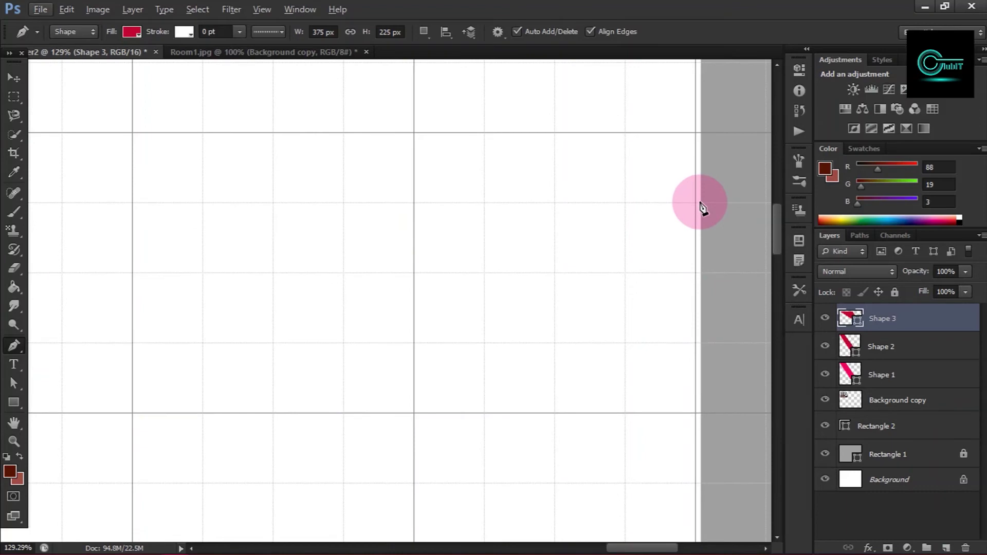
{"action": "left_click", "coordinate": [697, 204]}
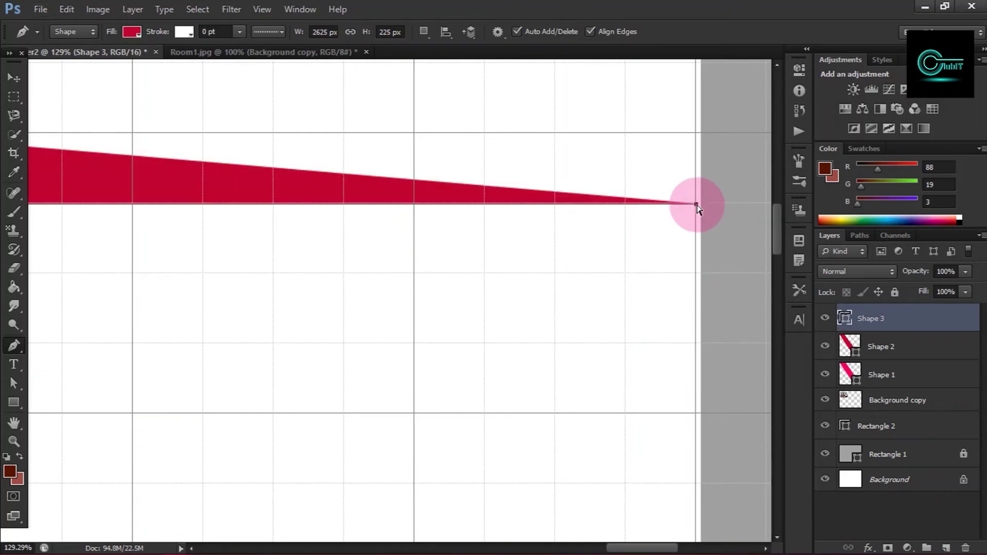
{"action": "left_click_drag", "start_coordinate": [702, 205], "coordinate": [700, 203]}
{"action": "scroll", "coordinate": [647, 236], "scroll_direction": "down", "scroll_amount": 2}
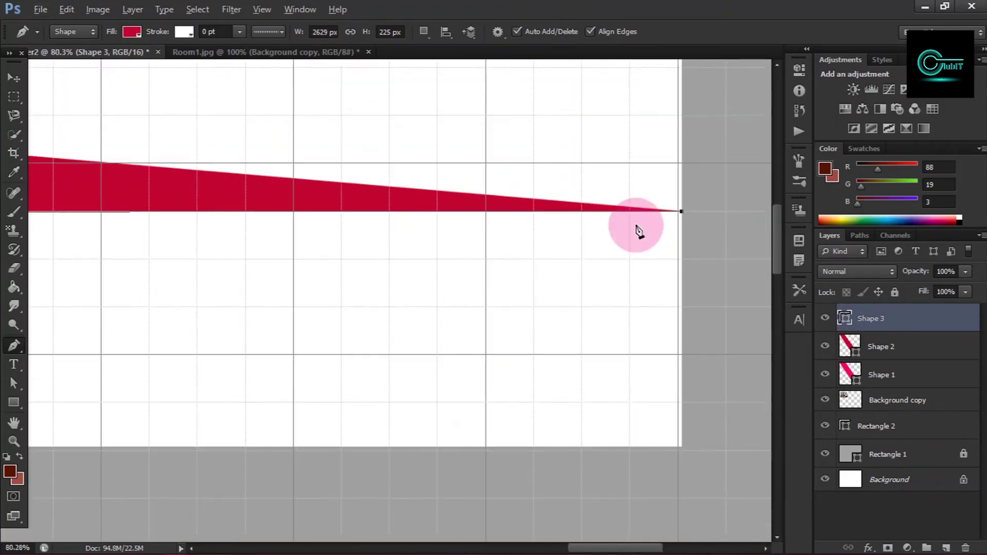
{"action": "scroll", "coordinate": [640, 232], "scroll_direction": "down", "scroll_amount": 1}
{"action": "scroll", "coordinate": [640, 227], "scroll_direction": "down", "scroll_amount": 1}
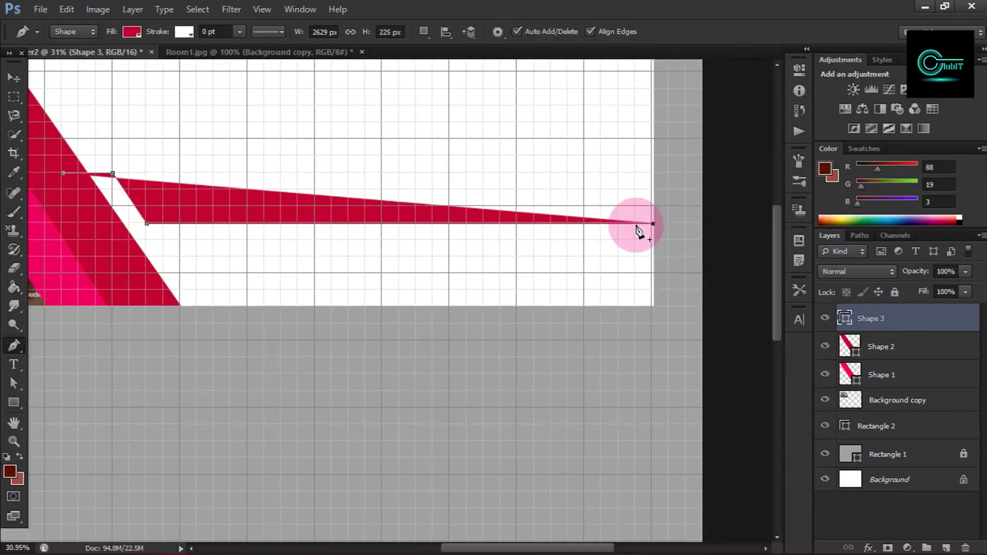
{"action": "scroll", "coordinate": [676, 269], "scroll_direction": "up", "scroll_amount": 2}
{"action": "scroll", "coordinate": [676, 289], "scroll_direction": "up", "scroll_amount": 2}
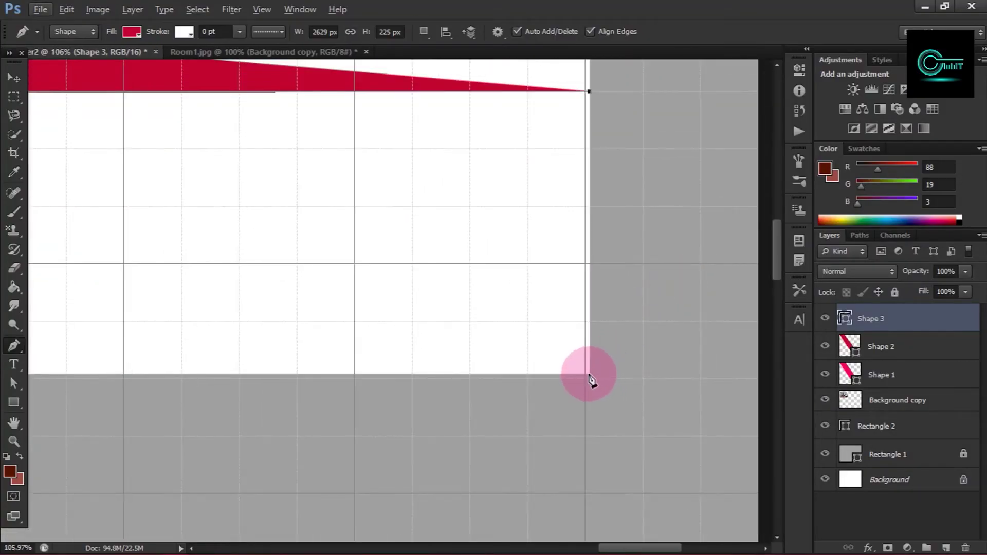
Pull the band's corners down to the banner's bottom edge and close Shape 3
{"action": "left_click_drag", "start_coordinate": [589, 375], "coordinate": [591, 379]}
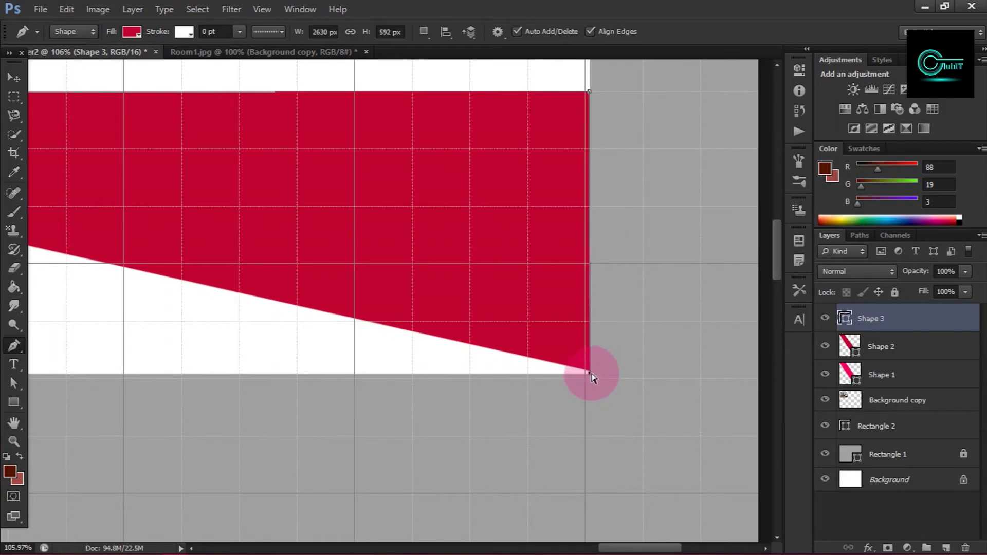
{"action": "scroll", "coordinate": [591, 379], "scroll_direction": "down", "scroll_amount": 1}
{"action": "scroll", "coordinate": [591, 379], "scroll_direction": "down", "scroll_amount": 2}
{"action": "scroll", "coordinate": [469, 295], "scroll_direction": "up", "scroll_amount": 3}
{"action": "scroll", "coordinate": [469, 295], "scroll_direction": "up", "scroll_amount": 2}
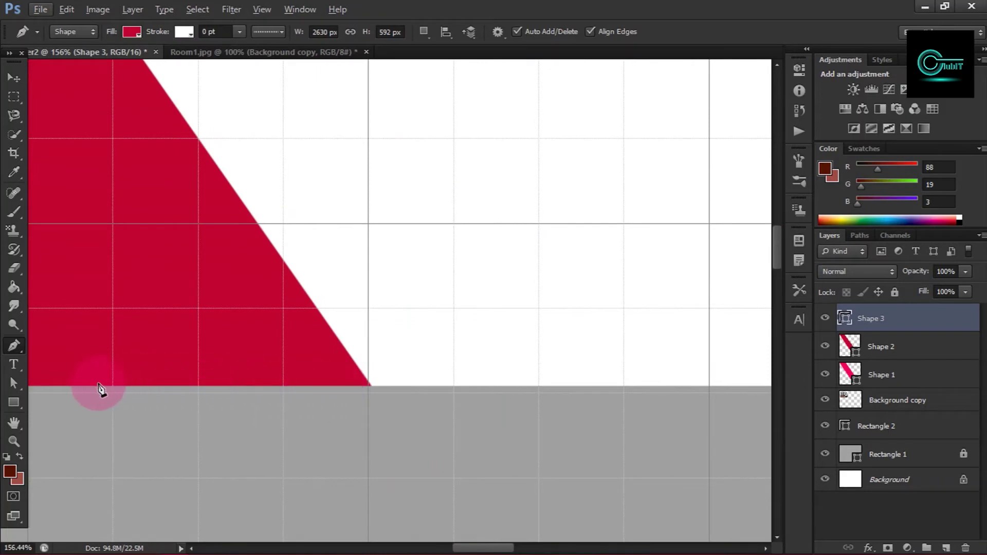
{"action": "left_click_drag", "start_coordinate": [84, 392], "coordinate": [83, 393]}
{"action": "scroll", "coordinate": [84, 393], "scroll_direction": "down", "scroll_amount": 2}
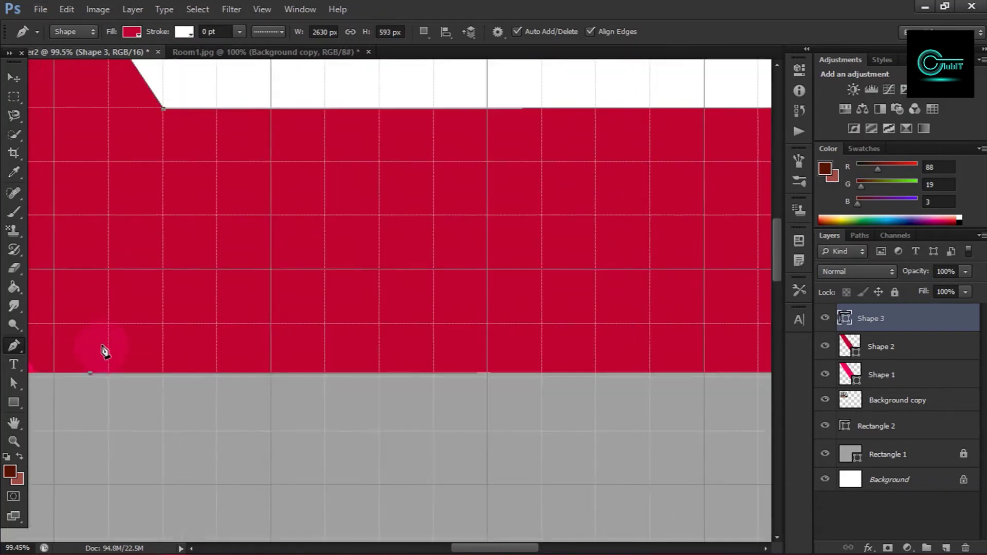
{"action": "scroll", "coordinate": [103, 348], "scroll_direction": "down", "scroll_amount": 2}
{"action": "scroll", "coordinate": [97, 246], "scroll_direction": "down", "scroll_amount": 2}
{"action": "left_click", "coordinate": [71, 211]}
{"action": "scroll", "coordinate": [261, 242], "scroll_direction": "down", "scroll_amount": 2}
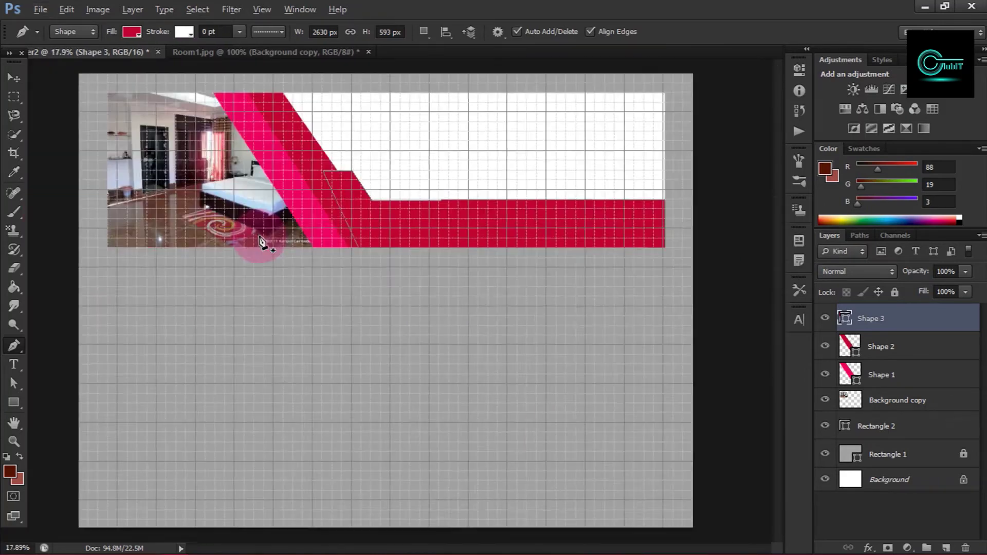
{"action": "scroll", "coordinate": [260, 242], "scroll_direction": "down", "scroll_amount": 1}
{"action": "left_click", "coordinate": [460, 190]}
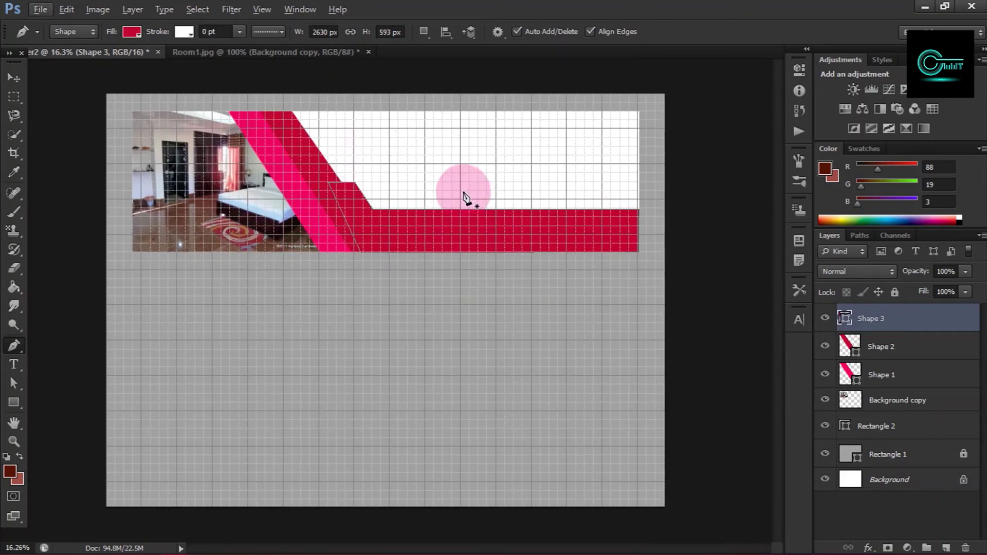
{"action": "left_click", "coordinate": [14, 100]}
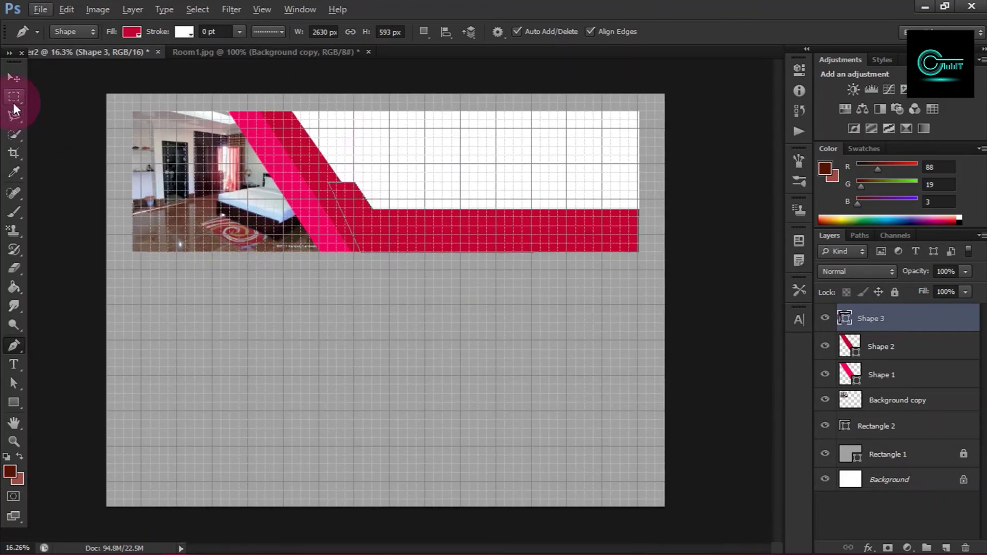
Fill the Shape 3 band with a dark maroon recent colour
{"action": "left_click", "coordinate": [131, 32]}
{"action": "left_click", "coordinate": [126, 102]}
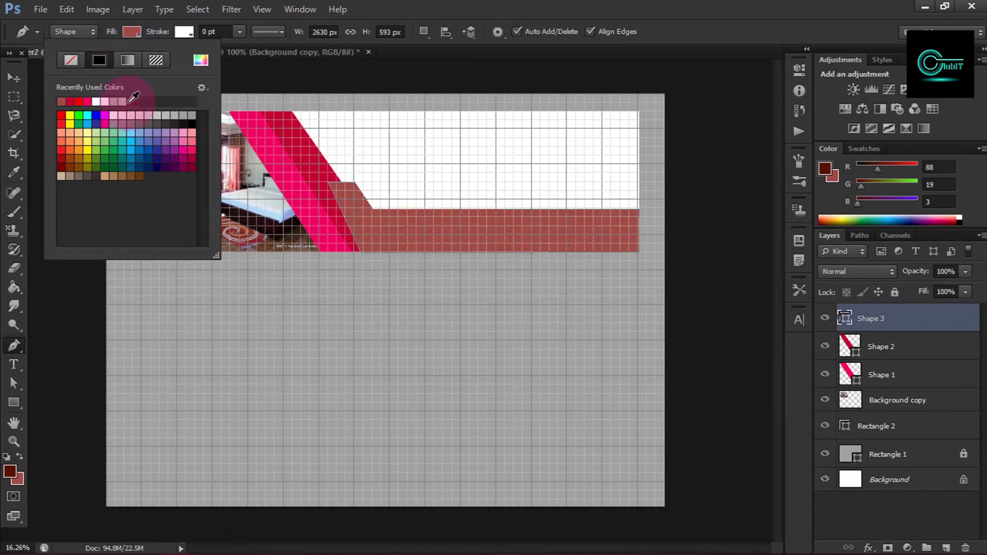
{"action": "left_click", "coordinate": [128, 102]}
{"action": "left_click", "coordinate": [132, 31]}
Move Shape 3 beneath both pink stripe layers in the Layers panel, then deselect
{"action": "left_click", "coordinate": [892, 322]}
{"action": "left_click_drag", "start_coordinate": [891, 323], "coordinate": [879, 389]}
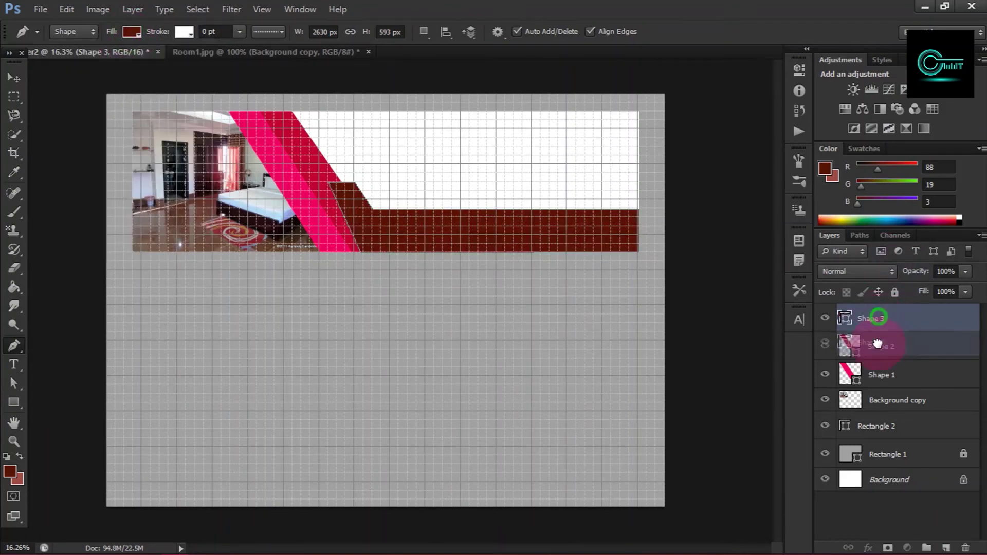
{"action": "left_click", "coordinate": [122, 176]}
{"action": "left_click", "coordinate": [10, 78]}
{"action": "left_click", "coordinate": [271, 333]}
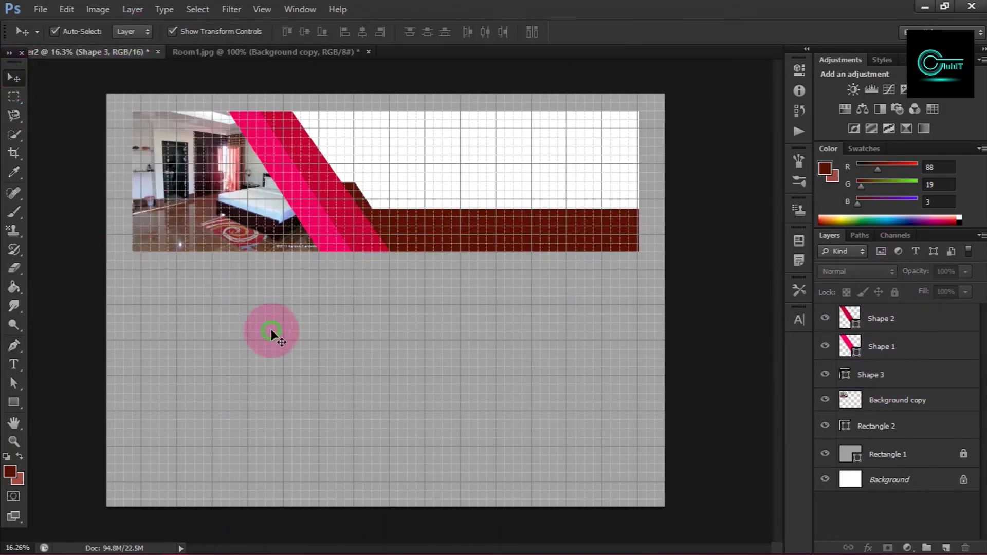
{"action": "scroll", "coordinate": [391, 203], "scroll_direction": "up", "scroll_amount": 1}
{"action": "scroll", "coordinate": [391, 204], "scroll_direction": "up", "scroll_amount": 1}
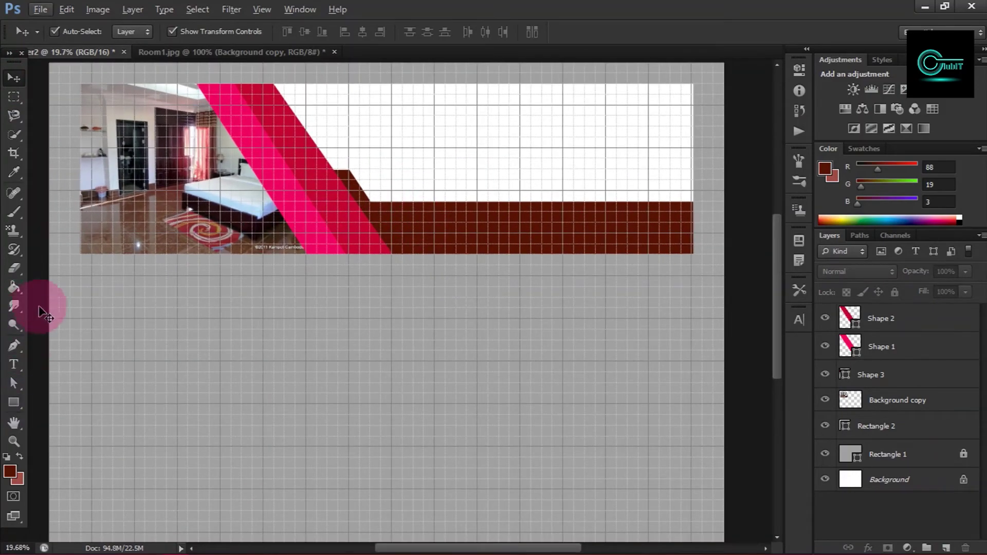
Choose the standard Pen tool and discard a first attempt at Shape 4
{"action": "left_click", "coordinate": [14, 346]}
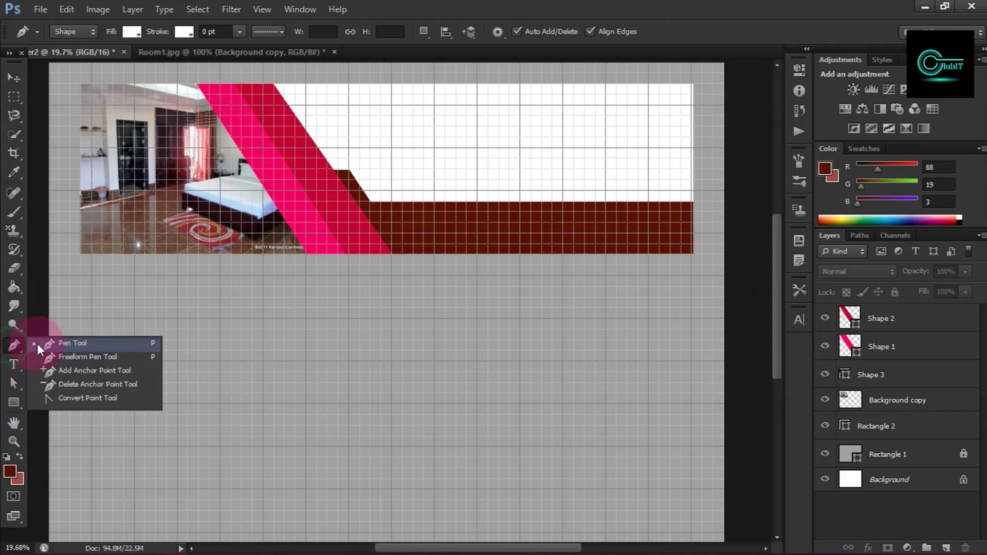
{"action": "left_click", "coordinate": [61, 342]}
{"action": "scroll", "coordinate": [457, 154], "scroll_direction": "up", "scroll_amount": 4}
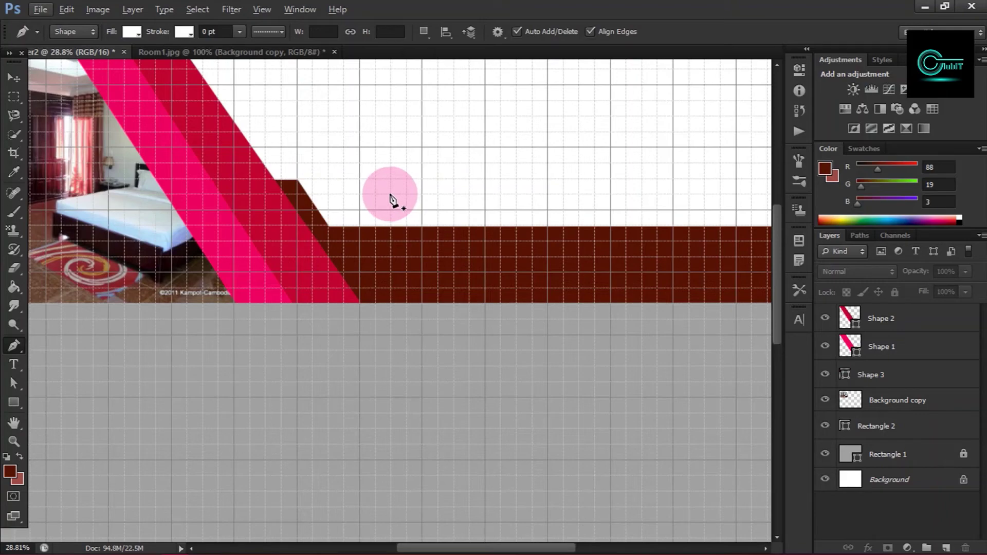
{"action": "left_click", "coordinate": [390, 196]}
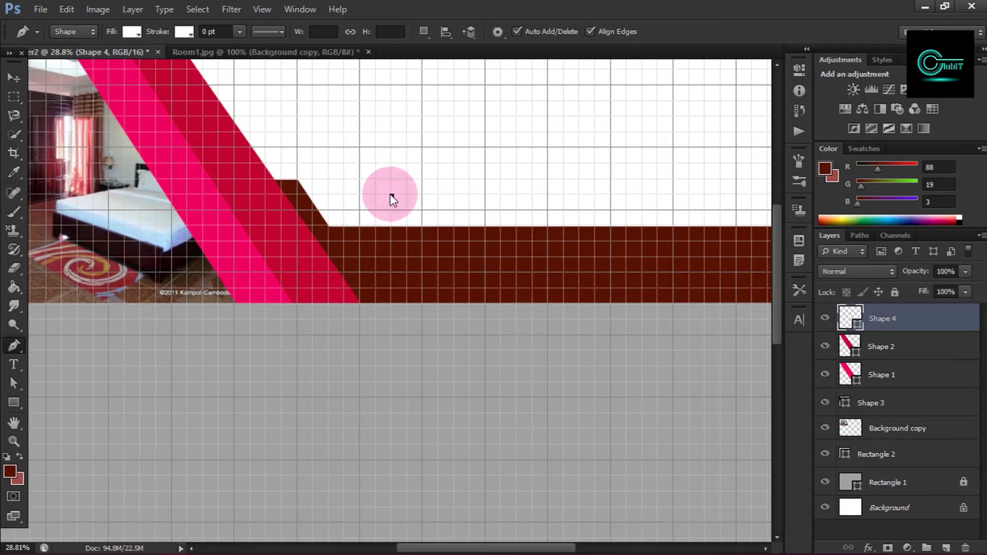
{"action": "scroll", "coordinate": [392, 197], "scroll_direction": "up", "scroll_amount": 8}
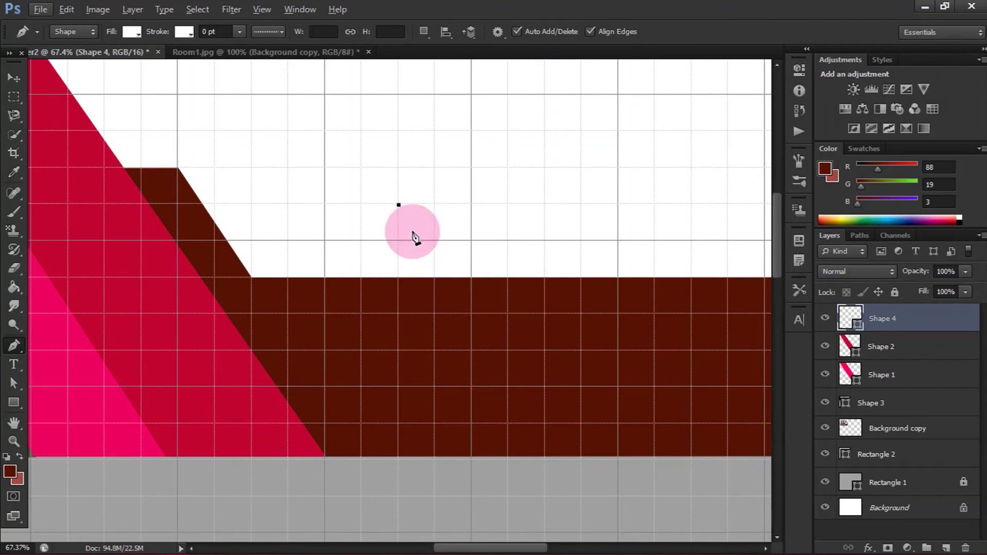
{"action": "key", "text": "ctrl+z"}
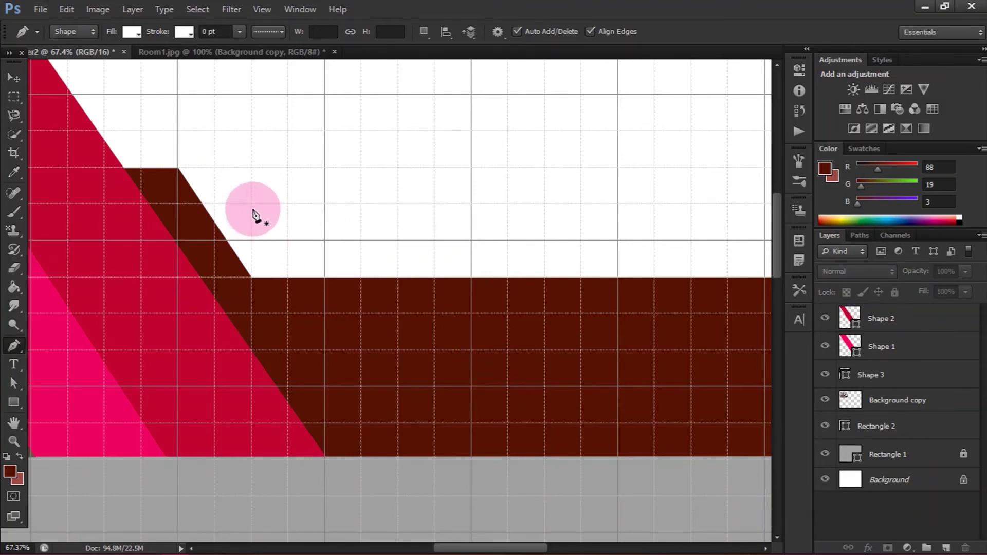
Draw the four-corner Shape 4 outline over the maroon band, its left end following the diagonal
{"action": "left_click", "coordinate": [203, 205]}
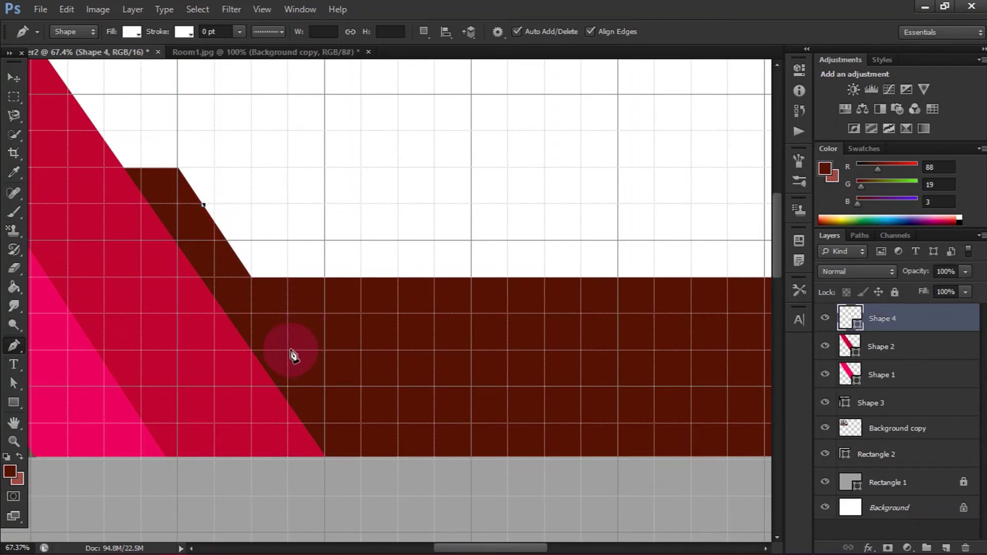
{"action": "left_click", "coordinate": [325, 393]}
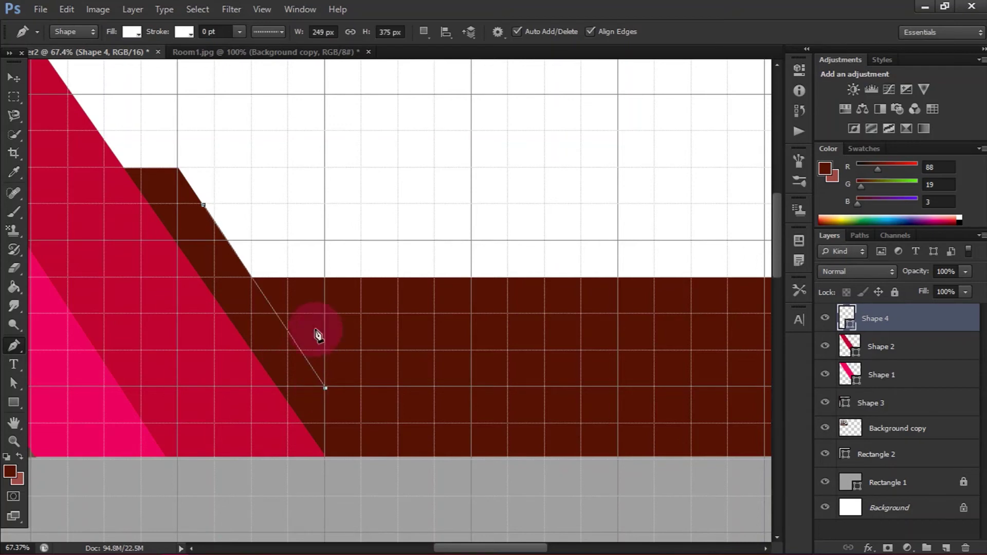
{"action": "scroll", "coordinate": [324, 310], "scroll_direction": "down", "scroll_amount": 3}
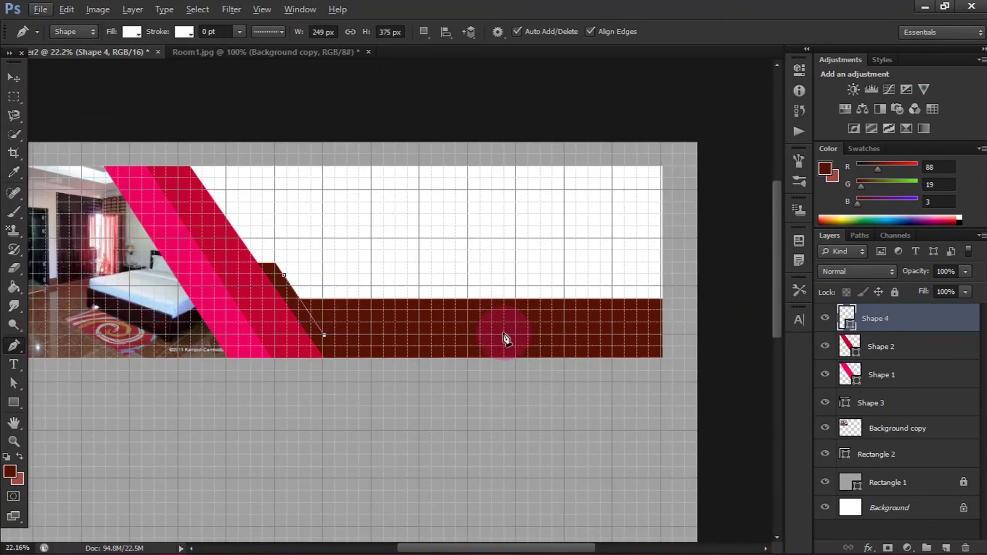
{"action": "scroll", "coordinate": [505, 338], "scroll_direction": "up", "scroll_amount": 1}
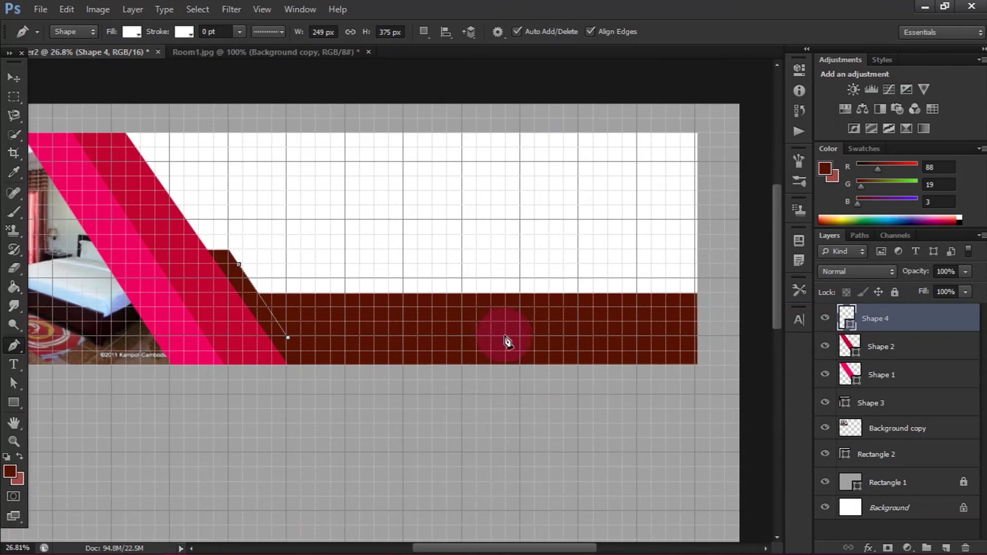
{"action": "scroll", "coordinate": [535, 343], "scroll_direction": "up", "scroll_amount": 3}
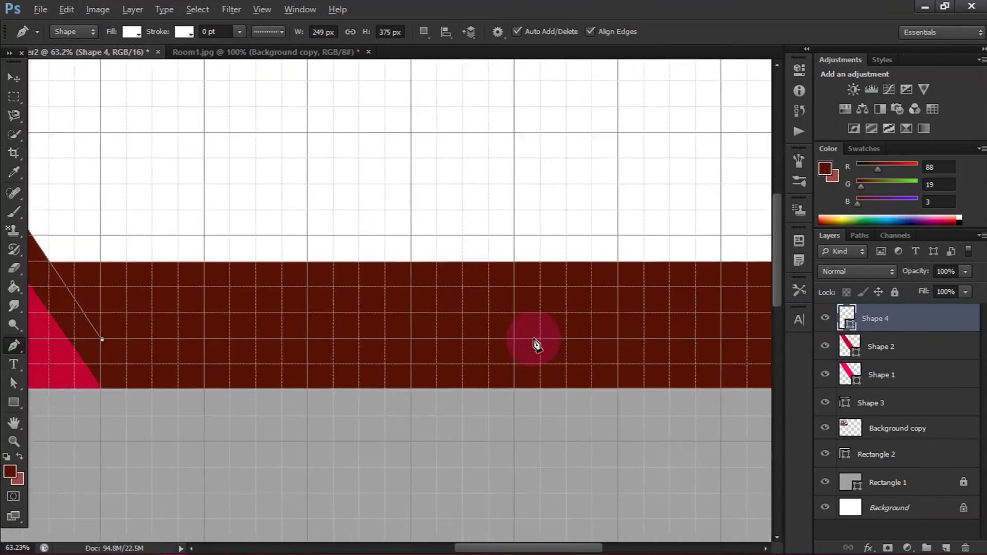
{"action": "scroll", "coordinate": [535, 342], "scroll_direction": "up", "scroll_amount": 2}
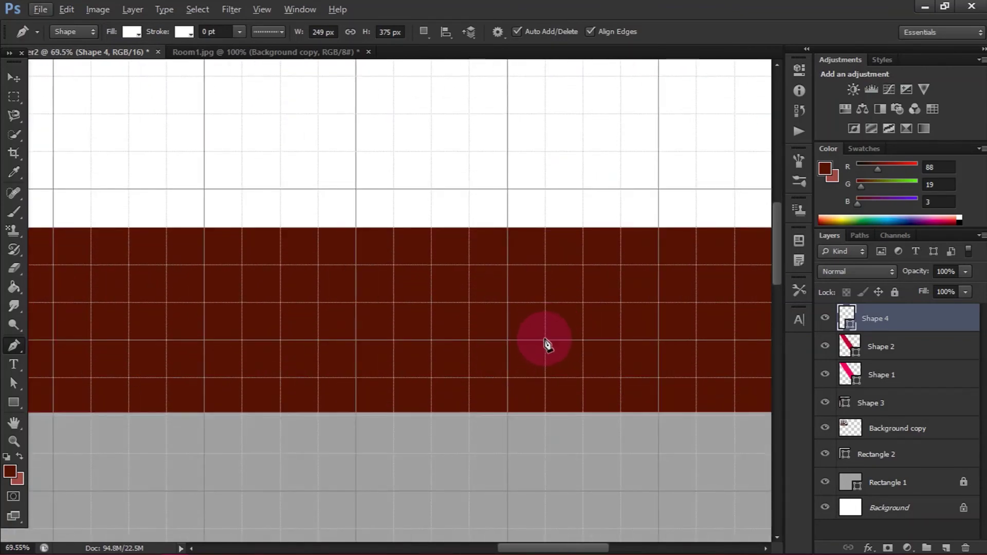
{"action": "left_click", "coordinate": [546, 345]}
{"action": "scroll", "coordinate": [540, 281], "scroll_direction": "down", "scroll_amount": 2}
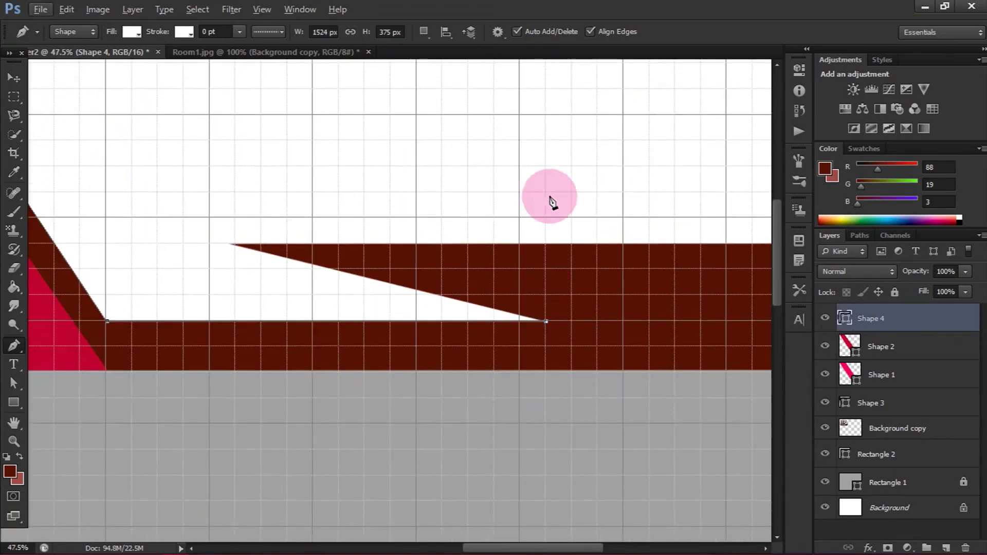
{"action": "scroll", "coordinate": [551, 202], "scroll_direction": "down", "scroll_amount": 2}
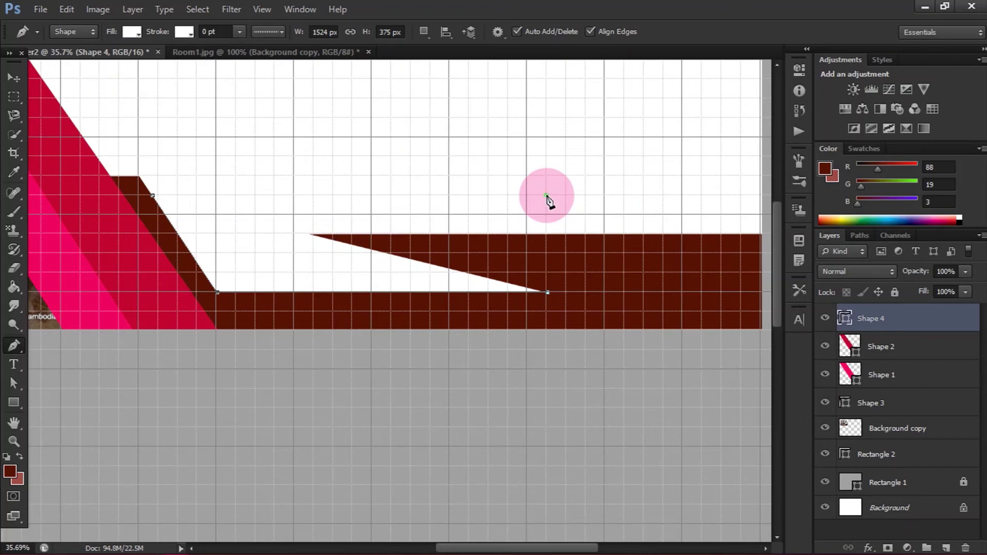
{"action": "left_click", "coordinate": [547, 196]}
{"action": "left_click", "coordinate": [153, 196]}
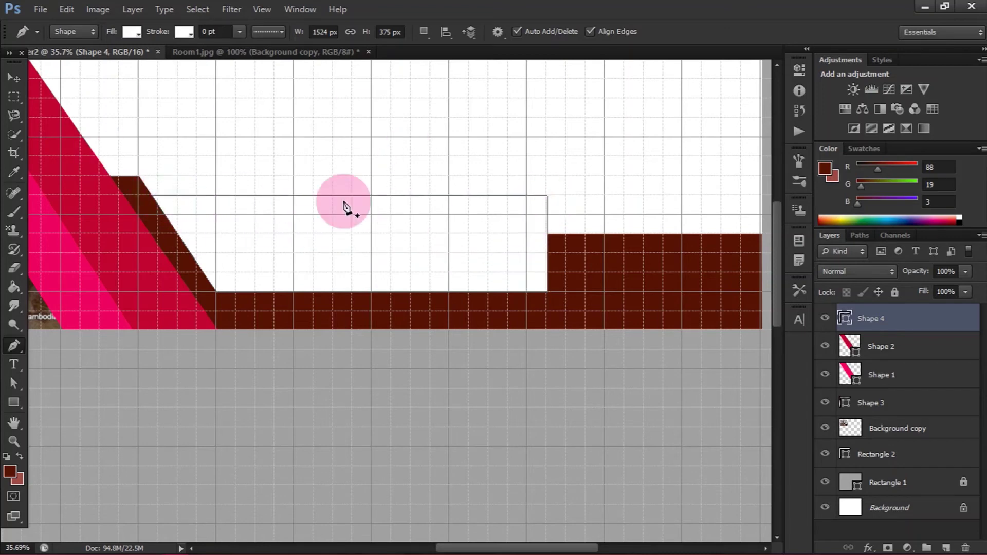
{"action": "scroll", "coordinate": [344, 205], "scroll_direction": "down", "scroll_amount": 2}
{"action": "left_click", "coordinate": [133, 30]}
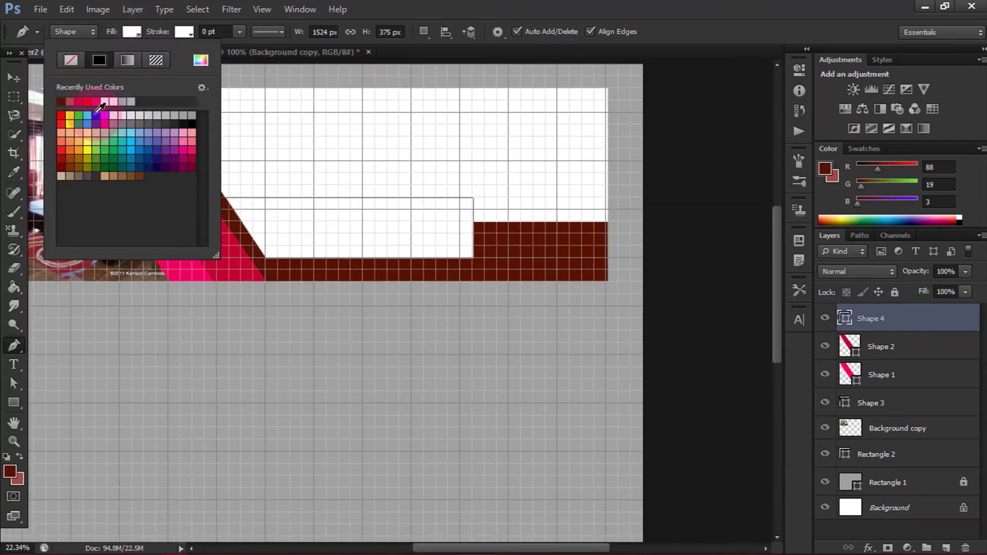
Fill Shape 4 with the stripes' pink #ff0060 and move it toward the banner's right edge
{"action": "left_click", "coordinate": [200, 61]}
{"action": "left_click", "coordinate": [199, 260]}
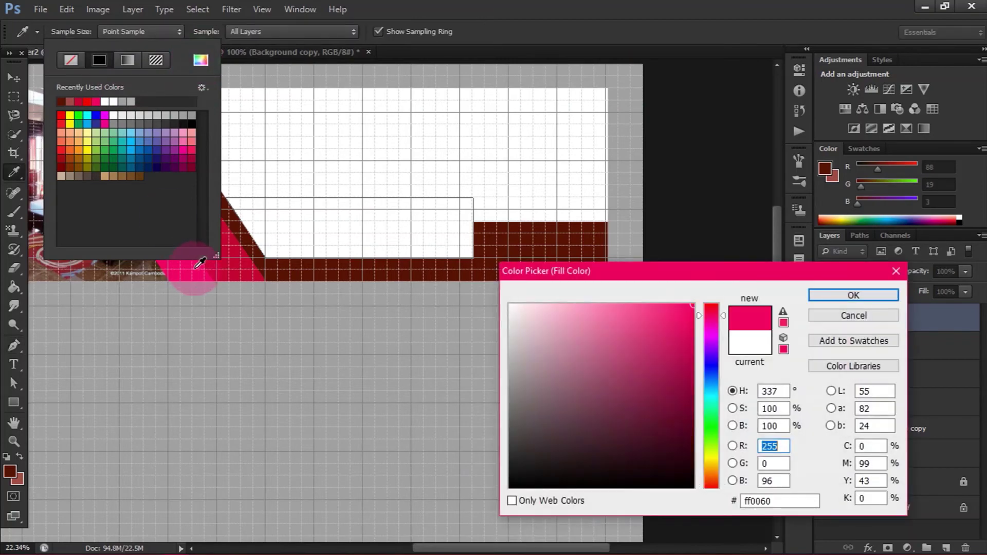
{"action": "left_click", "coordinate": [242, 260]}
{"action": "left_click", "coordinate": [201, 277]}
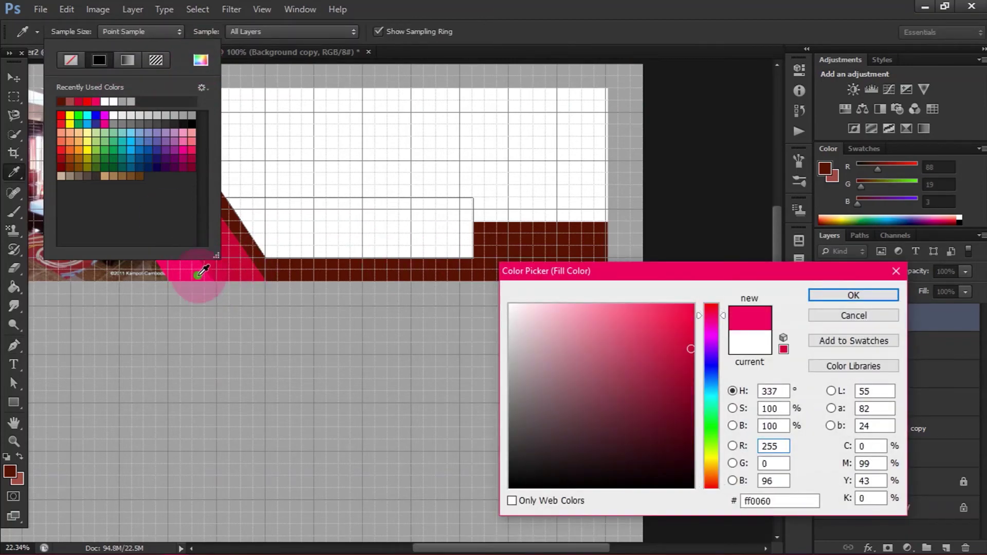
{"action": "left_click", "coordinate": [852, 295]}
{"action": "left_click", "coordinate": [14, 77]}
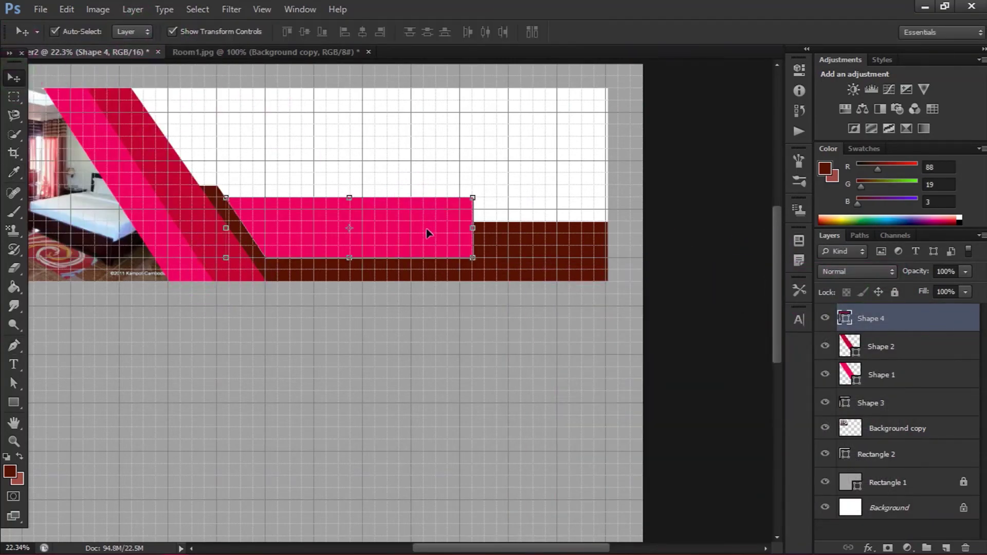
{"action": "left_click_drag", "start_coordinate": [428, 231], "coordinate": [569, 230]}
Nudge the pink Shape 4 bar onto the maroon band at the right end and hide the grid
{"action": "left_click_drag", "start_coordinate": [619, 194], "coordinate": [606, 185]}
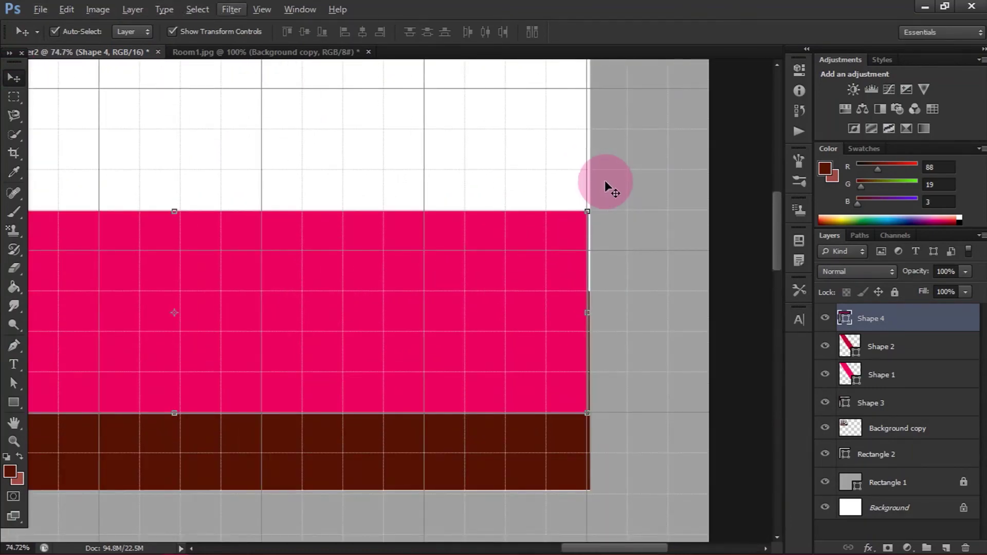
{"action": "left_click_drag", "start_coordinate": [513, 311], "coordinate": [512, 310]}
{"action": "scroll", "coordinate": [511, 311], "scroll_direction": "down", "scroll_amount": 3}
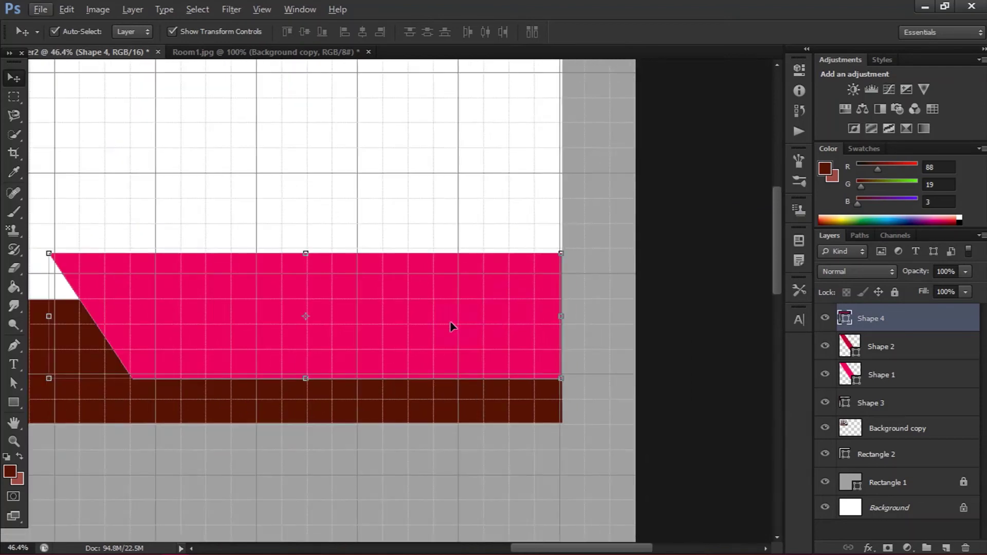
{"action": "left_click_drag", "start_coordinate": [451, 326], "coordinate": [452, 312]}
{"action": "left_click", "coordinate": [572, 329]}
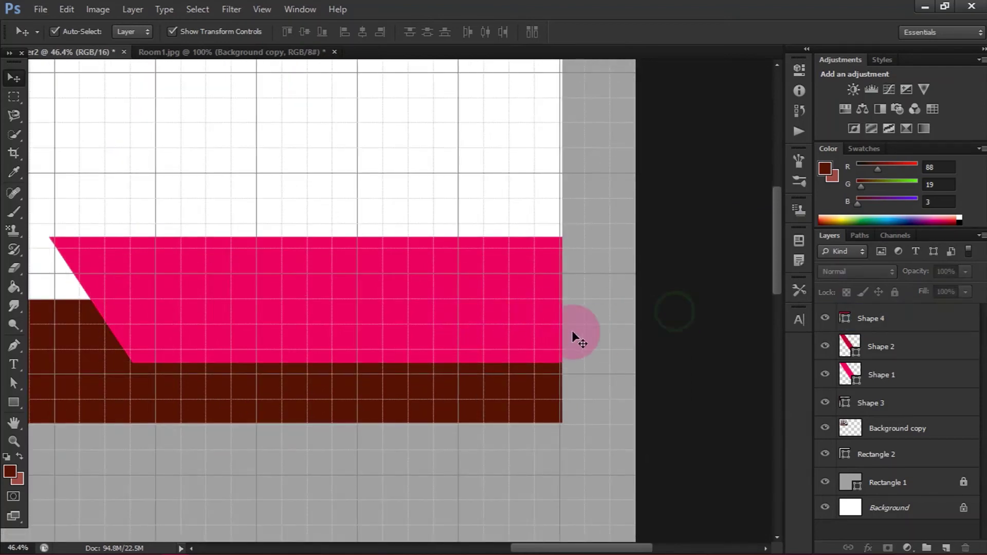
{"action": "scroll", "coordinate": [571, 319], "scroll_direction": "down", "scroll_amount": 3}
{"action": "key", "text": "ctrl+apostrophe"}
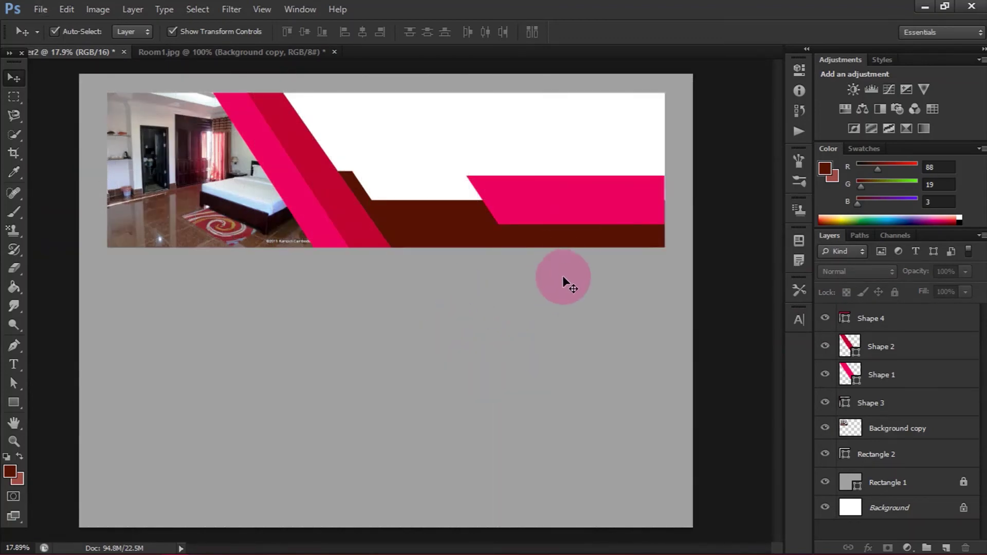
Check Shape 4's #ff0060 fill in the Color Picker and cancel without changes
{"action": "left_click", "coordinate": [543, 258]}
{"action": "left_click", "coordinate": [14, 346]}
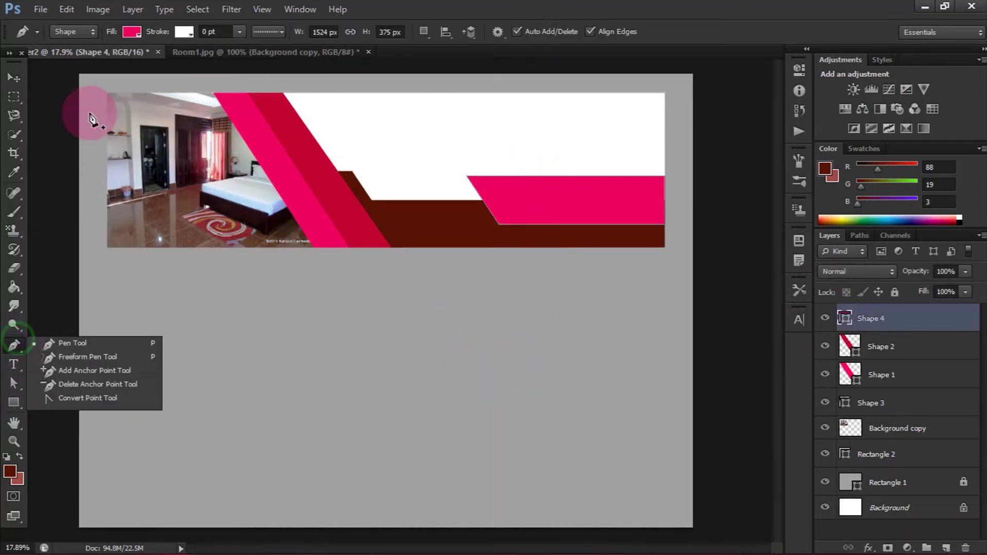
{"action": "left_click", "coordinate": [131, 32]}
{"action": "left_click", "coordinate": [200, 60]}
{"action": "left_click", "coordinate": [893, 316]}
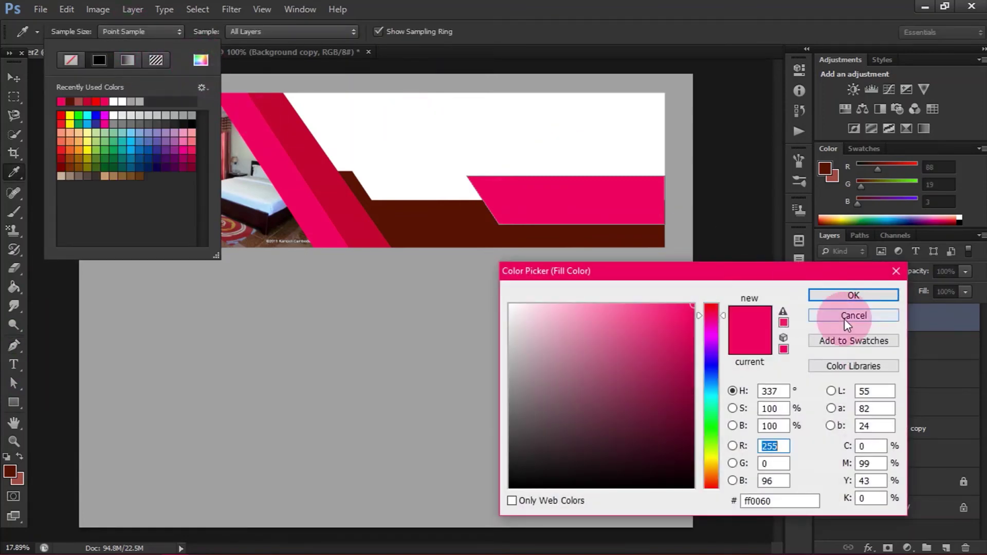
{"action": "left_click", "coordinate": [132, 32]}
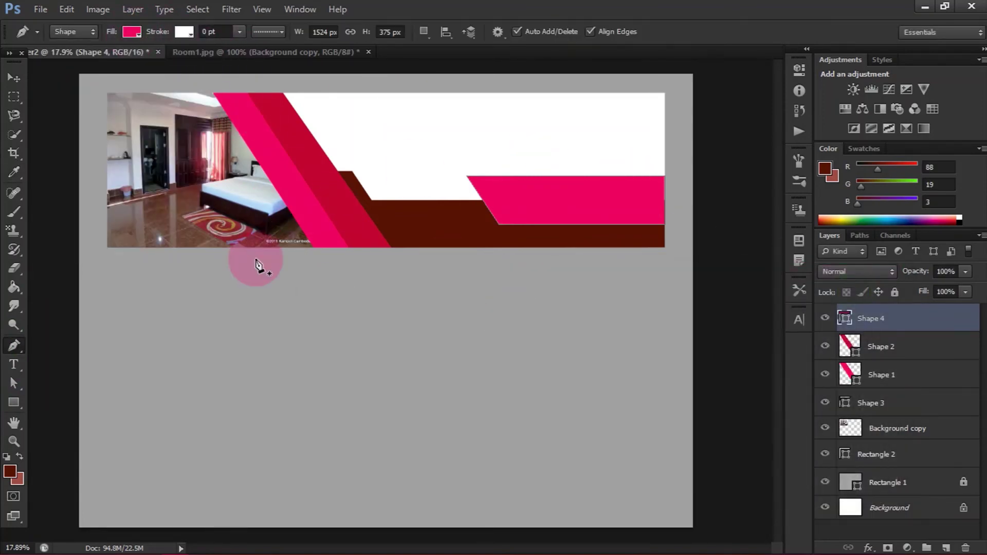
{"action": "scroll", "coordinate": [257, 265], "scroll_direction": "down", "scroll_amount": 2}
{"action": "scroll", "coordinate": [258, 265], "scroll_direction": "up", "scroll_amount": 2}
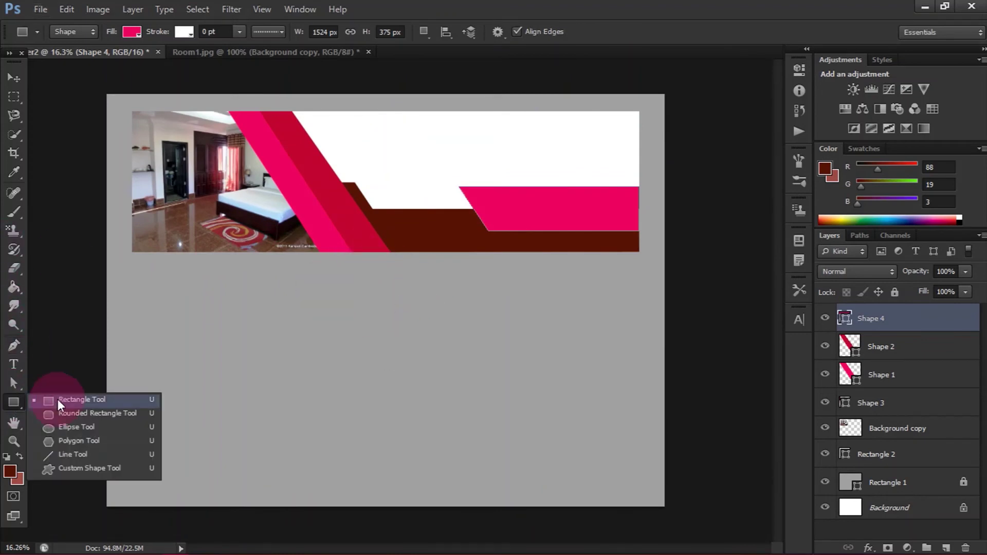
Draw a black rectangle across the banner's lower right, beneath the banner artwork
{"action": "left_click_drag", "start_coordinate": [10, 404], "coordinate": [57, 399]}
{"action": "left_click_drag", "start_coordinate": [357, 184], "coordinate": [624, 296]}
{"action": "mouse_move", "coordinate": [937, 311]}
{"action": "left_mouse_down"}
{"action": "mouse_move", "coordinate": [956, 512]}
{"action": "mouse_move", "coordinate": [955, 486]}
{"action": "left_mouse_up"}
{"action": "left_click", "coordinate": [131, 33]}
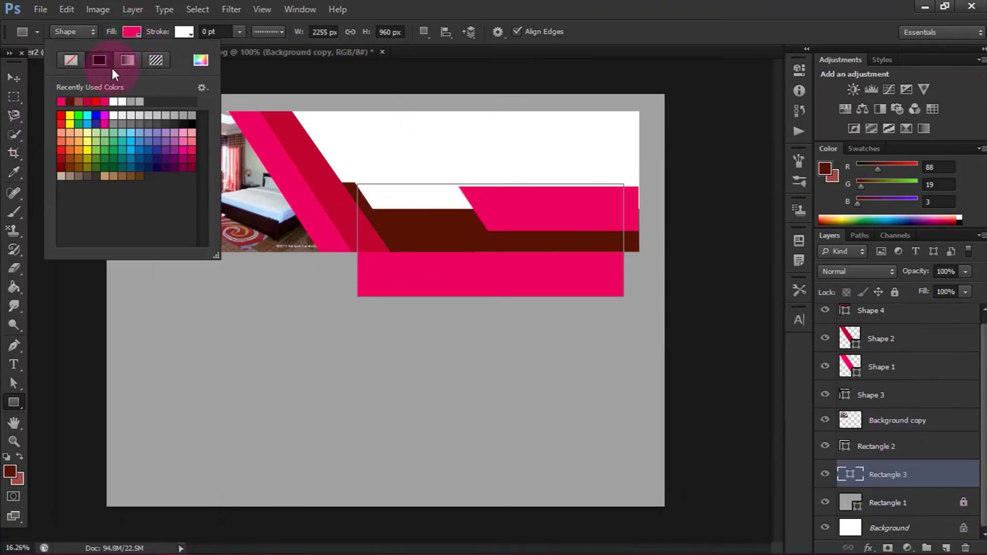
{"action": "left_click", "coordinate": [196, 114]}
{"action": "left_click", "coordinate": [133, 35]}
Rasterize the rectangle and soften it heavily with Gaussian Blur
{"action": "left_click", "coordinate": [232, 9]}
{"action": "mouse_move", "coordinate": [308, 155]}
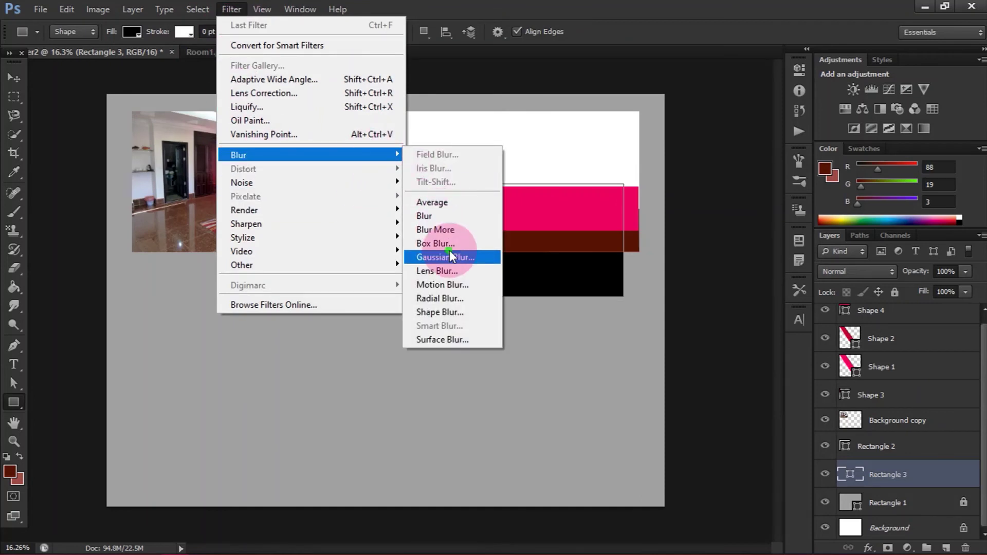
{"action": "left_click", "coordinate": [450, 251]}
{"action": "left_click", "coordinate": [460, 217]}
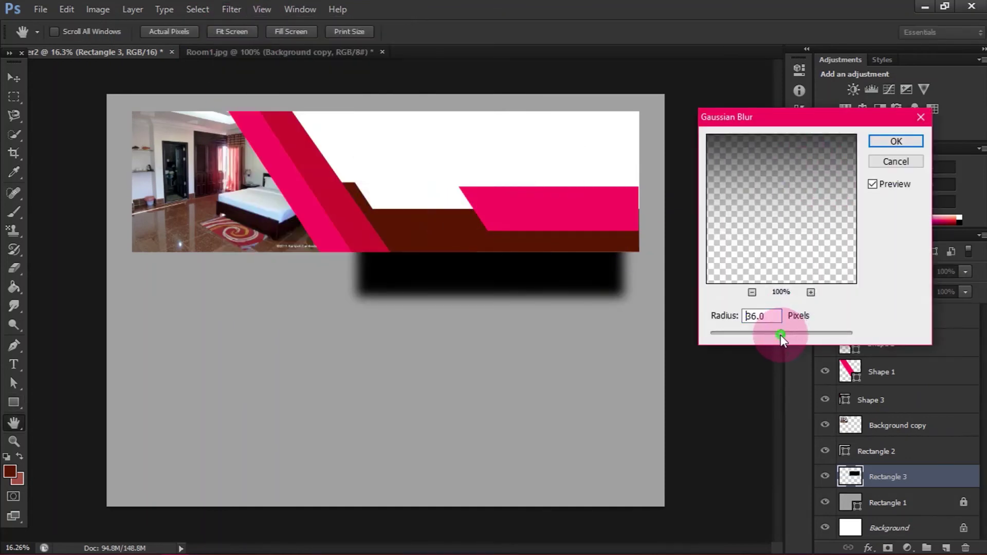
{"action": "mouse_move", "coordinate": [780, 334]}
{"action": "left_mouse_down"}
{"action": "mouse_move", "coordinate": [763, 335]}
{"action": "mouse_move", "coordinate": [807, 335]}
{"action": "mouse_move", "coordinate": [791, 331]}
{"action": "left_mouse_up"}
{"action": "left_click", "coordinate": [896, 141]}
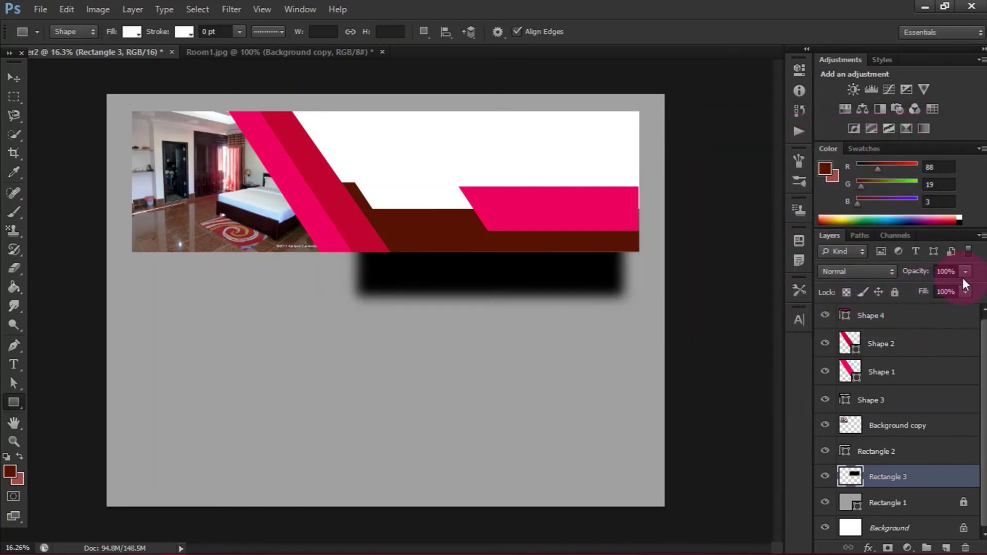
Set the shadow to 58% opacity and tilt it about 7 degrees under the banner
{"action": "left_click", "coordinate": [935, 286]}
{"action": "left_click", "coordinate": [14, 77]}
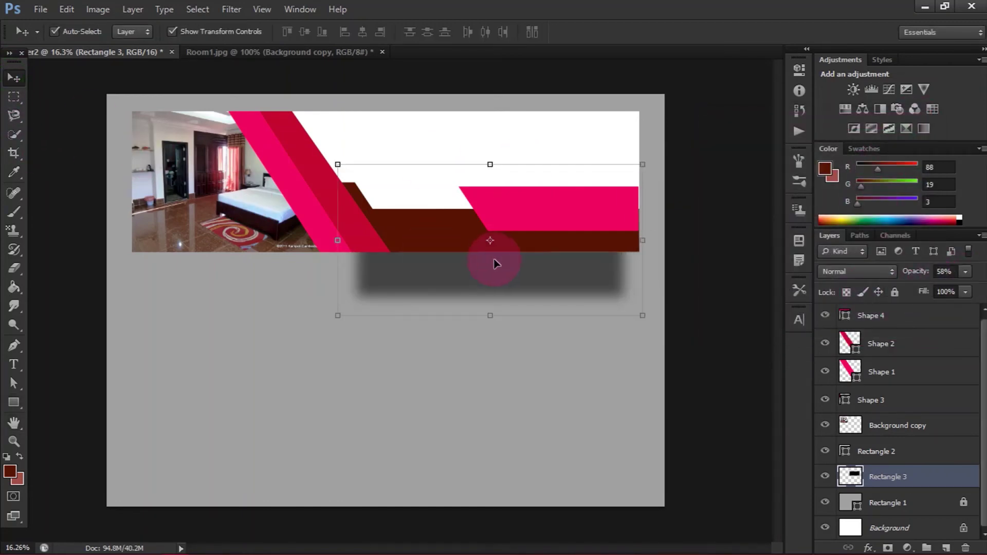
{"action": "left_click_drag", "start_coordinate": [329, 325], "coordinate": [315, 282]}
{"action": "left_click_drag", "start_coordinate": [511, 265], "coordinate": [496, 249]}
{"action": "mouse_move", "coordinate": [664, 329]}
{"action": "left_mouse_down"}
{"action": "mouse_move", "coordinate": [676, 320]}
{"action": "mouse_move", "coordinate": [594, 279]}
{"action": "left_mouse_up"}
{"action": "left_click", "coordinate": [730, 31]}
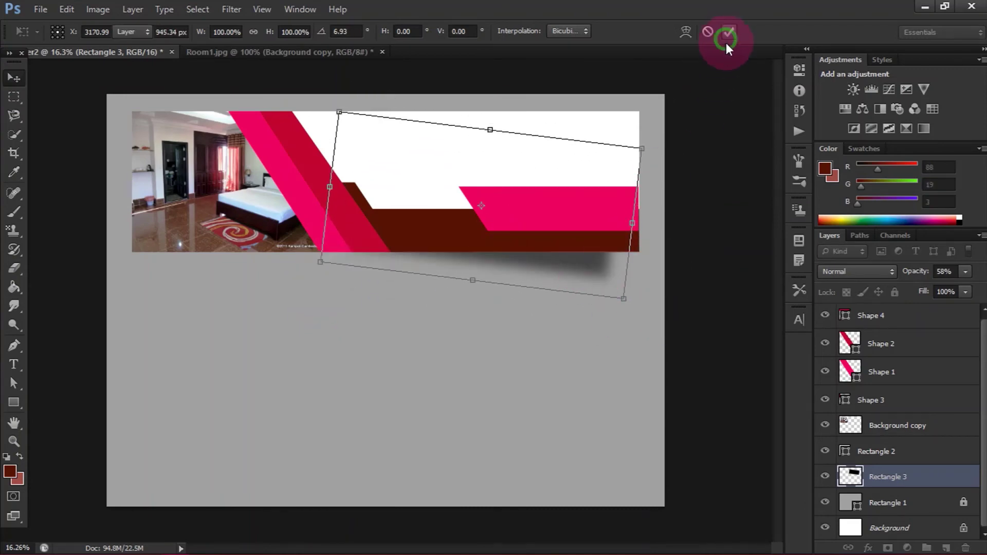
{"action": "left_click", "coordinate": [906, 349]}
{"action": "right_click", "coordinate": [892, 479]}
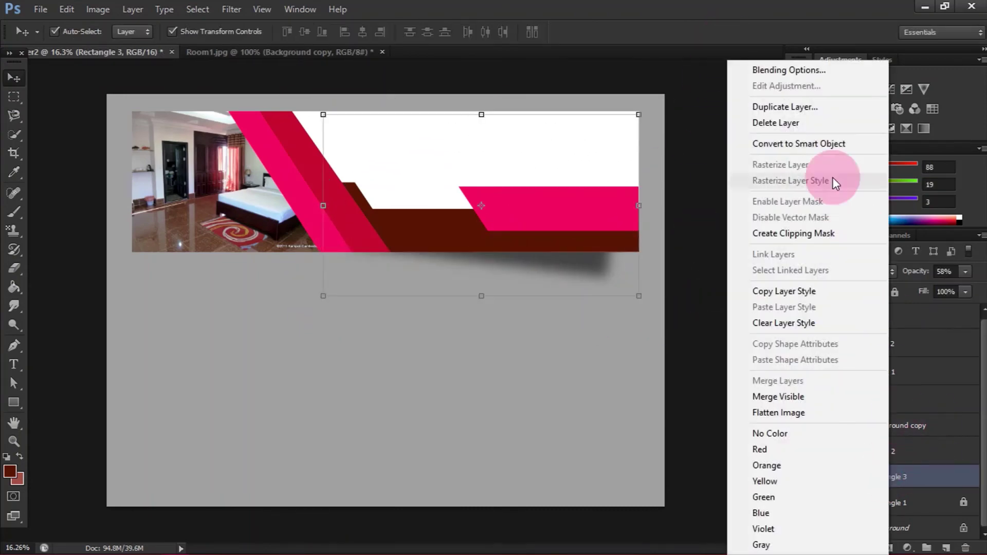
Duplicate the shadow layer and move the copy under the banner's left side
{"action": "left_click", "coordinate": [800, 109]}
{"action": "left_click", "coordinate": [620, 164]}
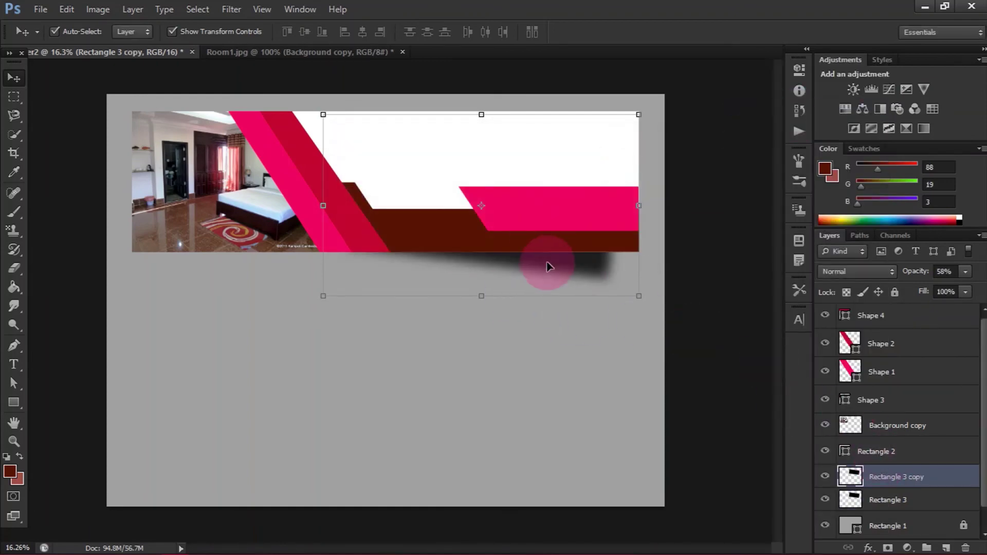
{"action": "left_click_drag", "start_coordinate": [551, 264], "coordinate": [346, 263]}
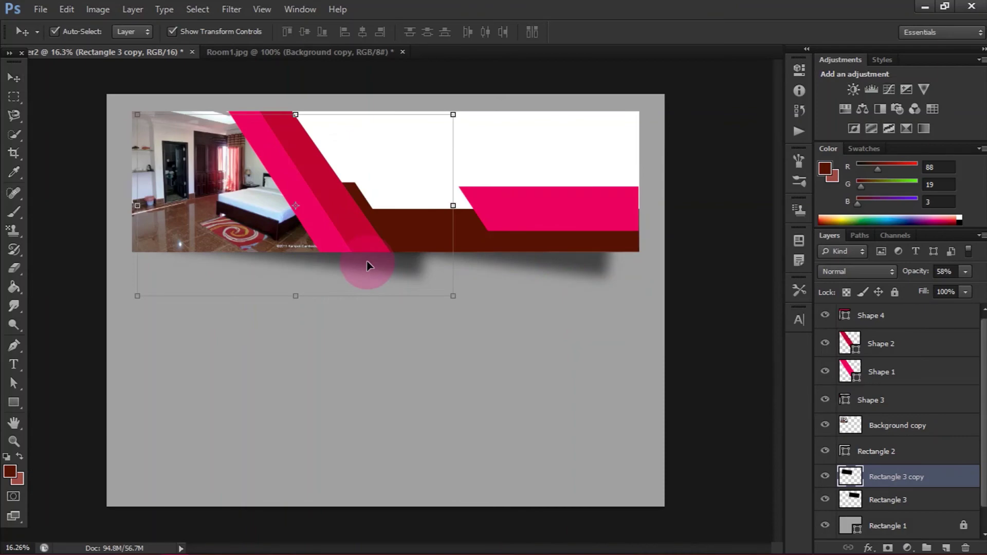
Flip the shadow copy horizontally, nudge it slightly left, and commit the transform
{"action": "left_click", "coordinate": [367, 265]}
{"action": "right_click", "coordinate": [367, 265]}
{"action": "left_click", "coordinate": [427, 466]}
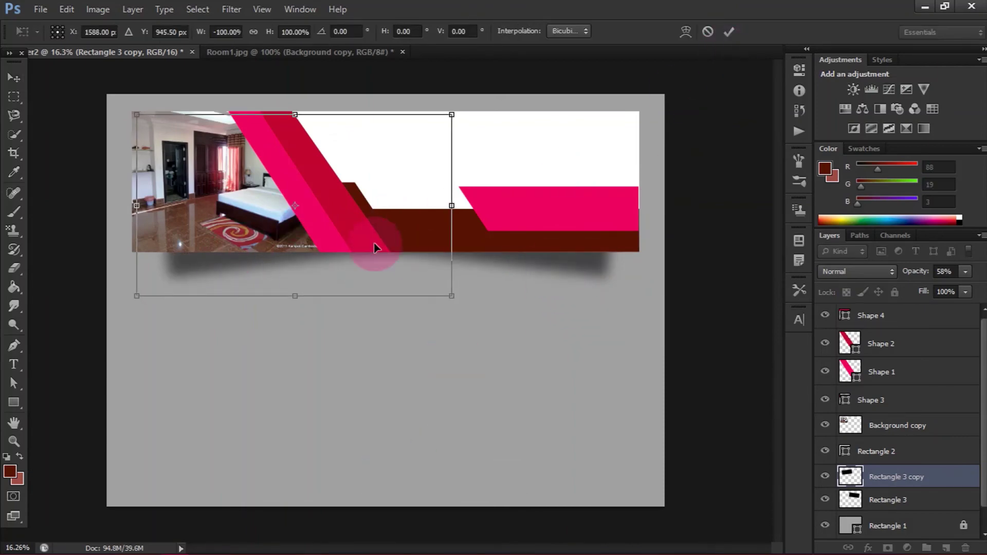
{"action": "key", "text": "shift+Left"}
{"action": "key", "text": "shift+Left"}
{"action": "key", "text": "shift+Left"}
{"action": "key", "text": "shift+Left"}
{"action": "key", "text": "shift+Left"}
{"action": "key", "text": "shift+Left"}
{"action": "key", "text": "shift+Left"}
{"action": "key", "text": "shift+Left"}
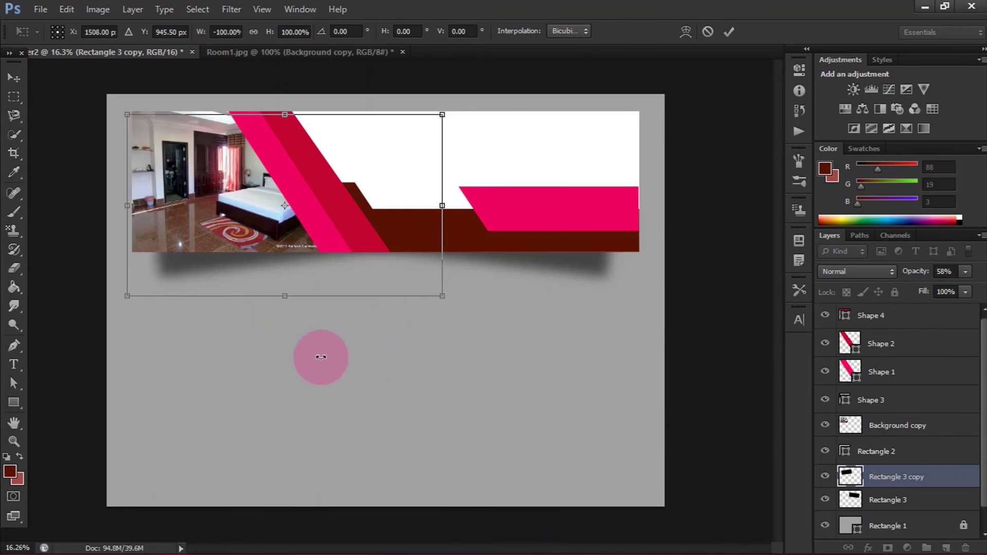
{"action": "left_click", "coordinate": [729, 32]}
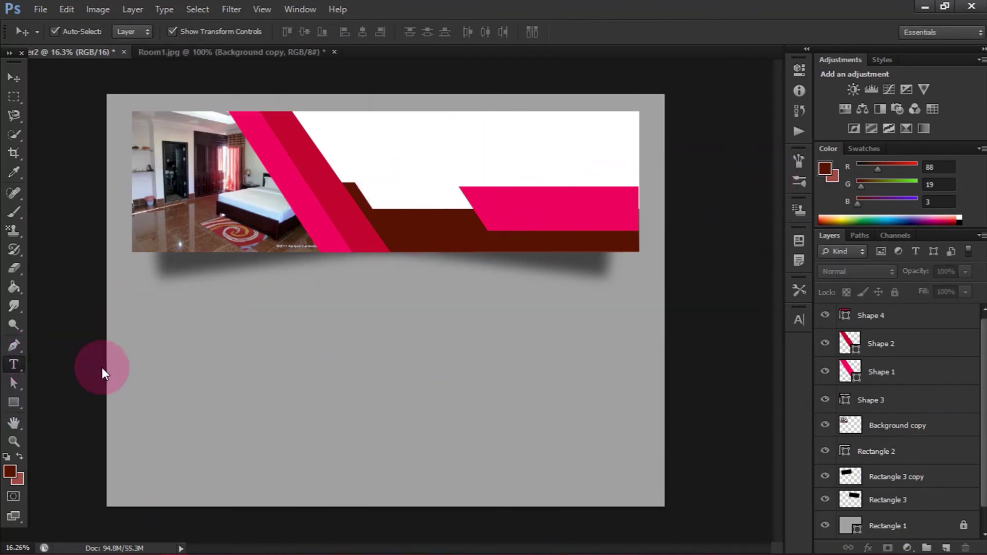
Type the title BUSINESS DESIGN and colour BUSINESS crimson sampled from the stripes
{"action": "left_click", "coordinate": [446, 148]}
{"action": "type", "text": "BUSINE"}
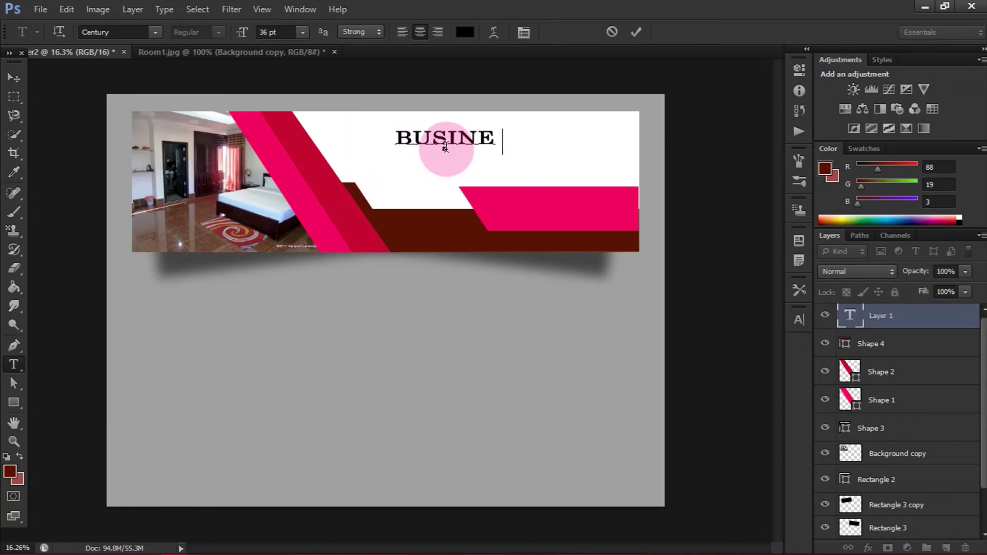
{"action": "type", "text": "SS DES"}
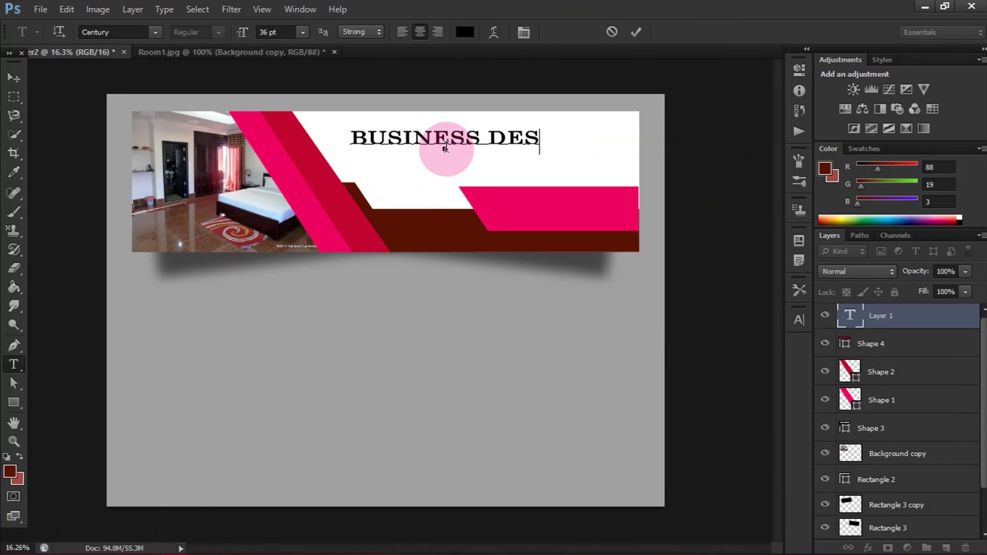
{"action": "type", "text": "IGN"}
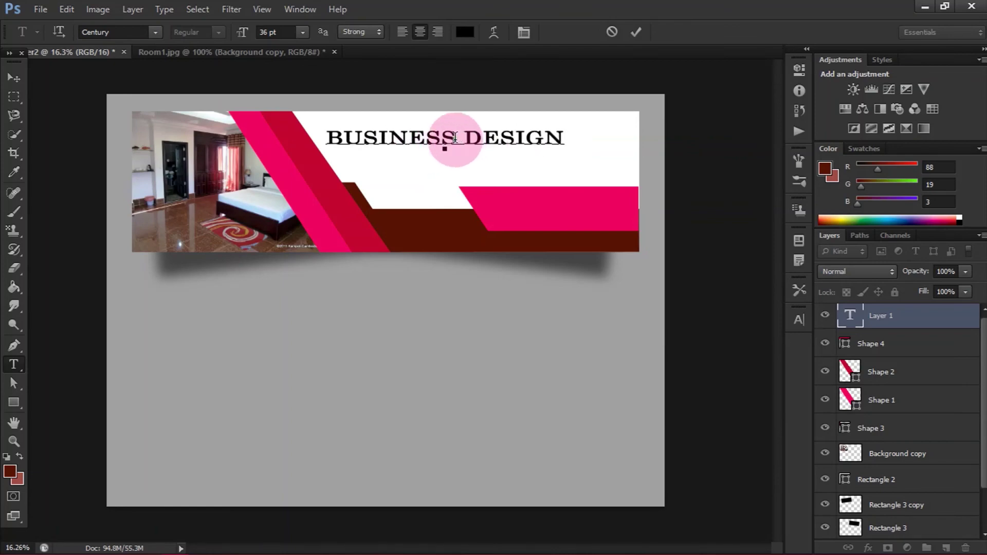
{"action": "double_click", "coordinate": [456, 137]}
{"action": "left_click", "coordinate": [464, 32]}
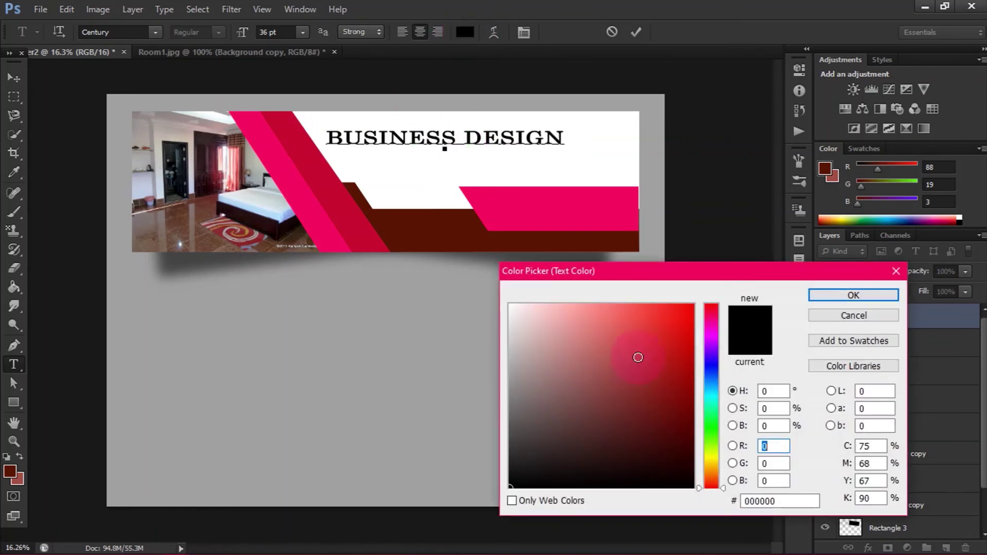
{"action": "left_click", "coordinate": [293, 199]}
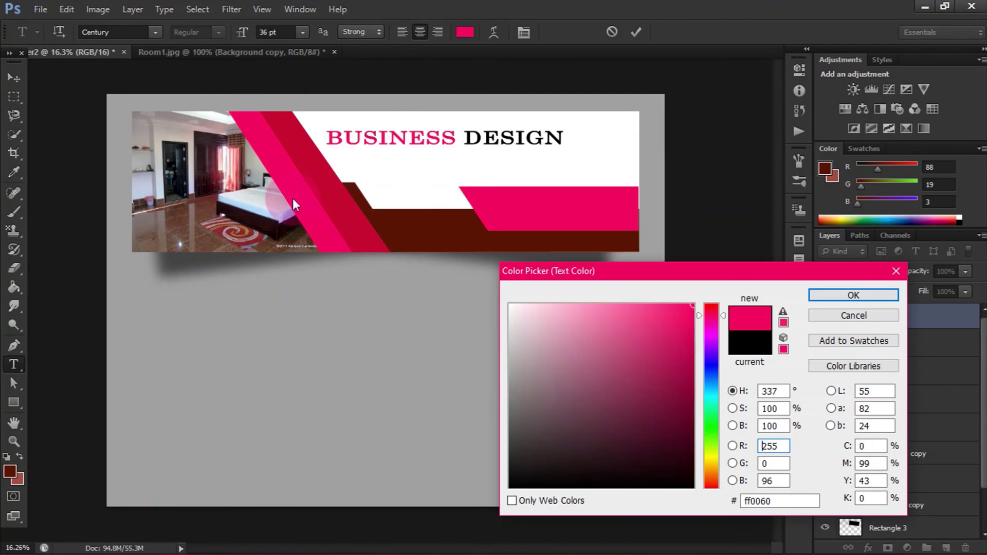
{"action": "left_click", "coordinate": [352, 194]}
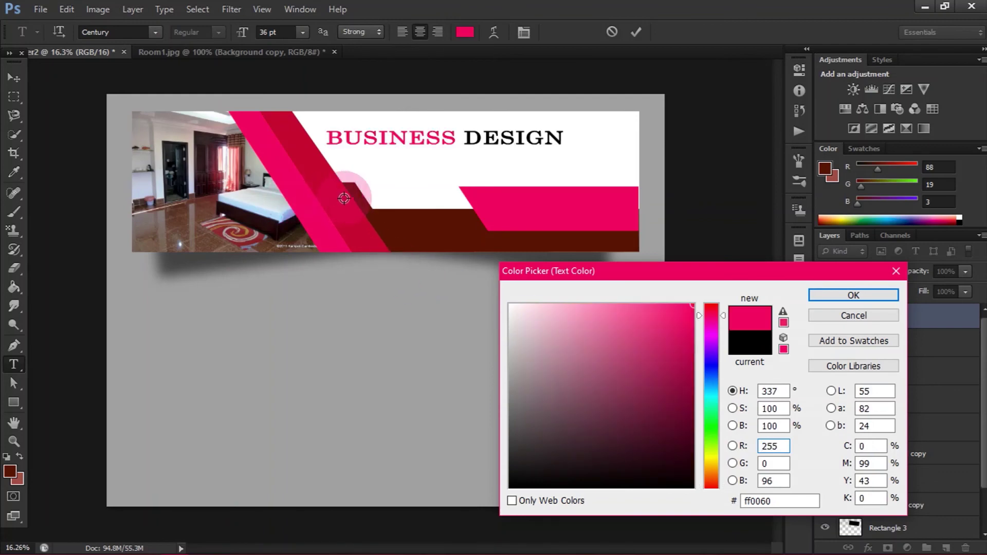
{"action": "left_click", "coordinate": [854, 295]}
{"action": "left_click", "coordinate": [16, 95]}
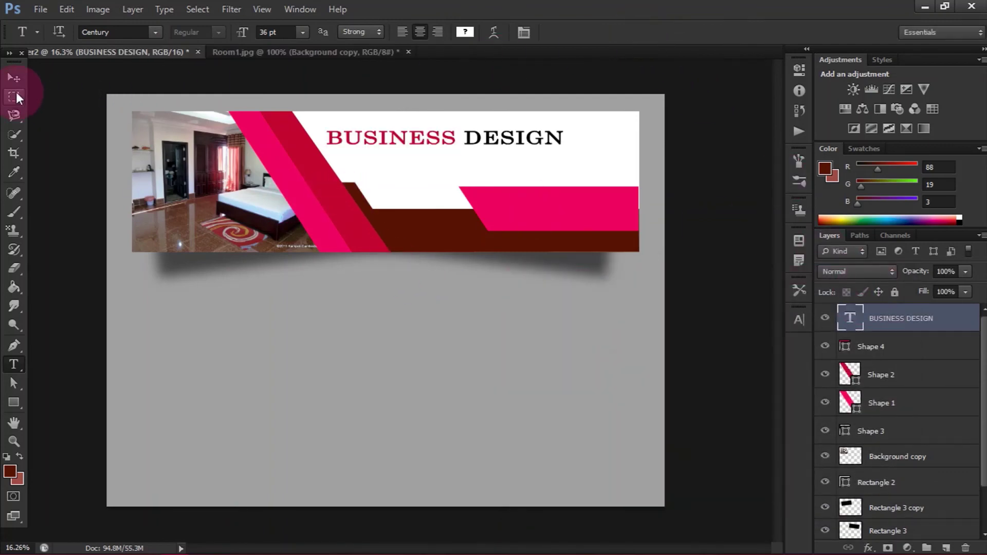
Move the title to the banner's top right and scale it down slightly
{"action": "left_click_drag", "start_coordinate": [543, 138], "coordinate": [601, 135]}
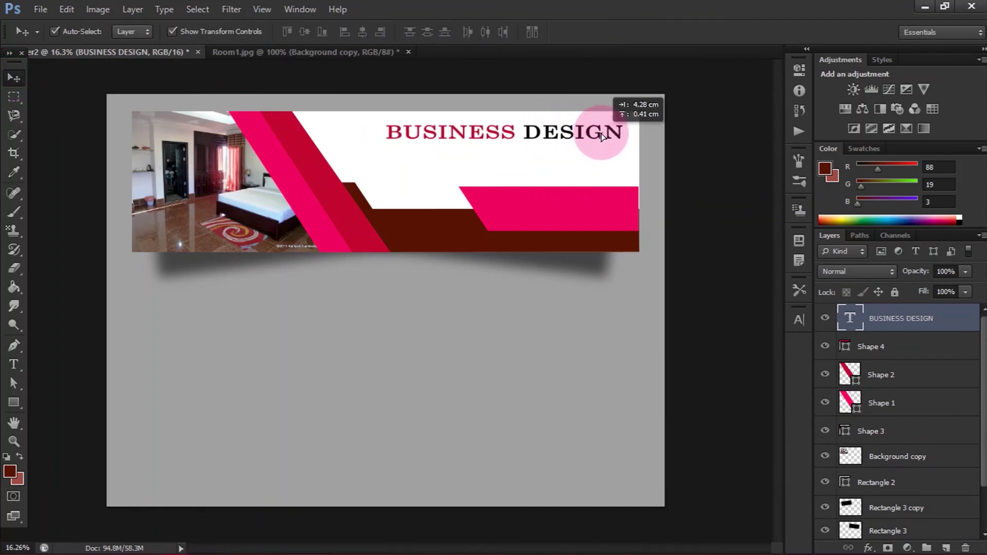
{"action": "key", "text": "ctrl+t"}
{"action": "left_click_drag", "start_coordinate": [623, 135], "coordinate": [592, 134]}
{"action": "left_click", "coordinate": [729, 32]}
{"action": "left_click", "coordinate": [498, 449]}
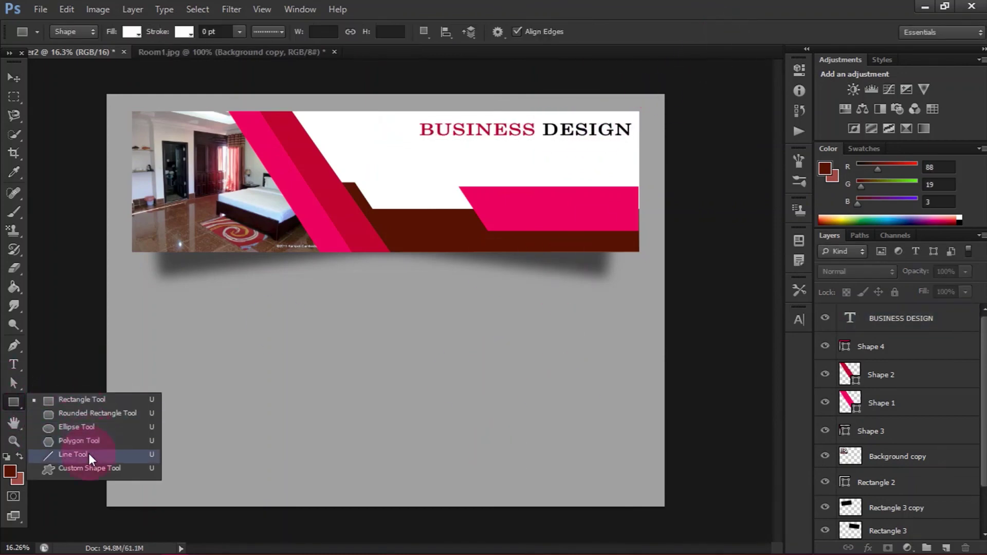
Draw the preset phone-handset custom shape on the pink band
{"action": "left_click", "coordinate": [77, 474]}
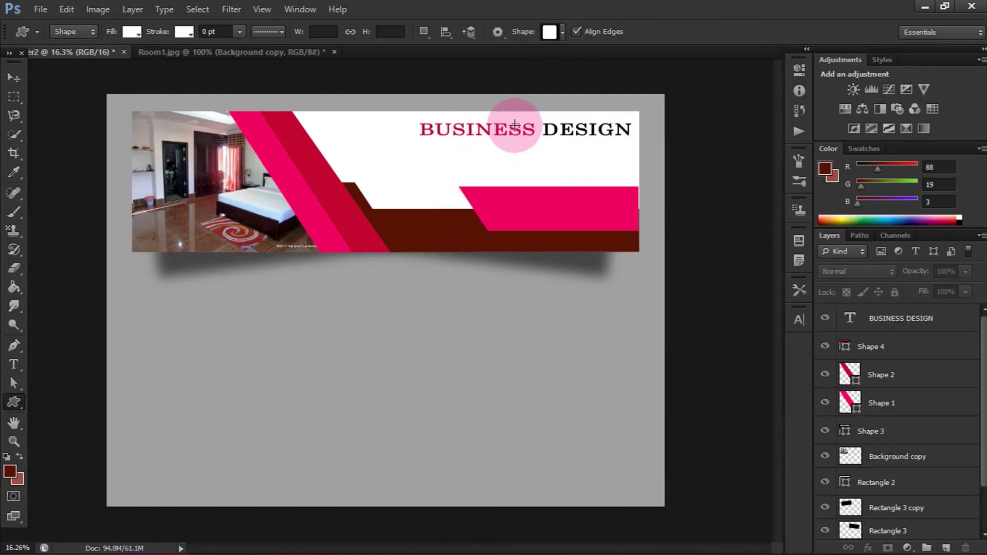
{"action": "left_click", "coordinate": [560, 32]}
{"action": "left_click_drag", "start_coordinate": [615, 62], "coordinate": [617, 127]}
{"action": "scroll", "coordinate": [546, 93], "scroll_direction": "up", "scroll_amount": 2}
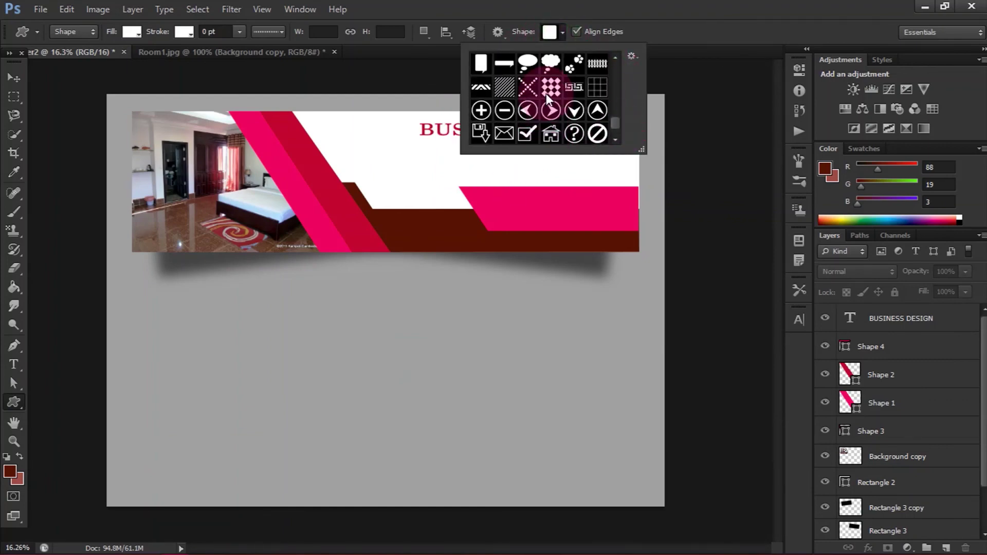
{"action": "scroll", "coordinate": [546, 93], "scroll_direction": "up", "scroll_amount": 2}
{"action": "scroll", "coordinate": [549, 98], "scroll_direction": "up", "scroll_amount": 2}
{"action": "scroll", "coordinate": [546, 94], "scroll_direction": "up", "scroll_amount": 2}
{"action": "scroll", "coordinate": [546, 93], "scroll_direction": "up", "scroll_amount": 2}
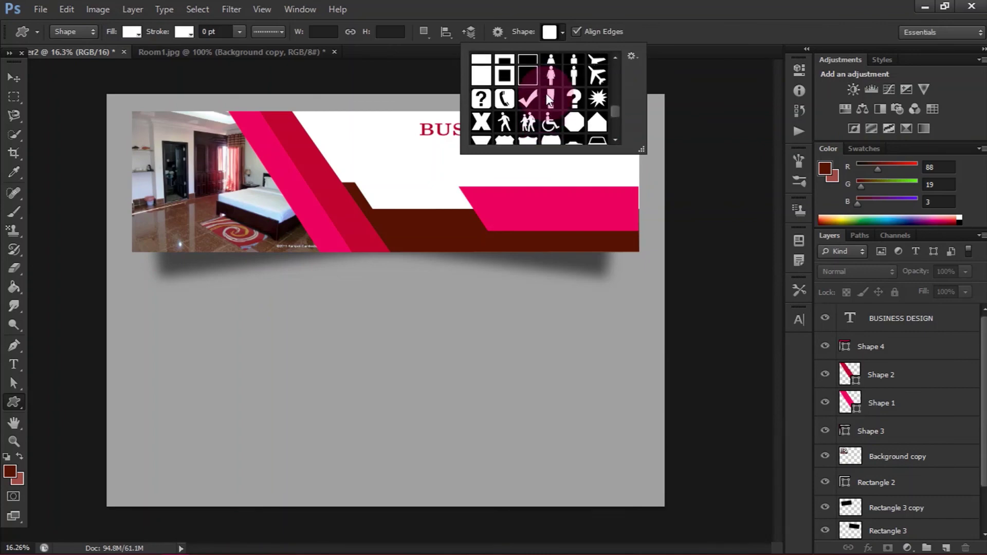
{"action": "double_click", "coordinate": [546, 94]}
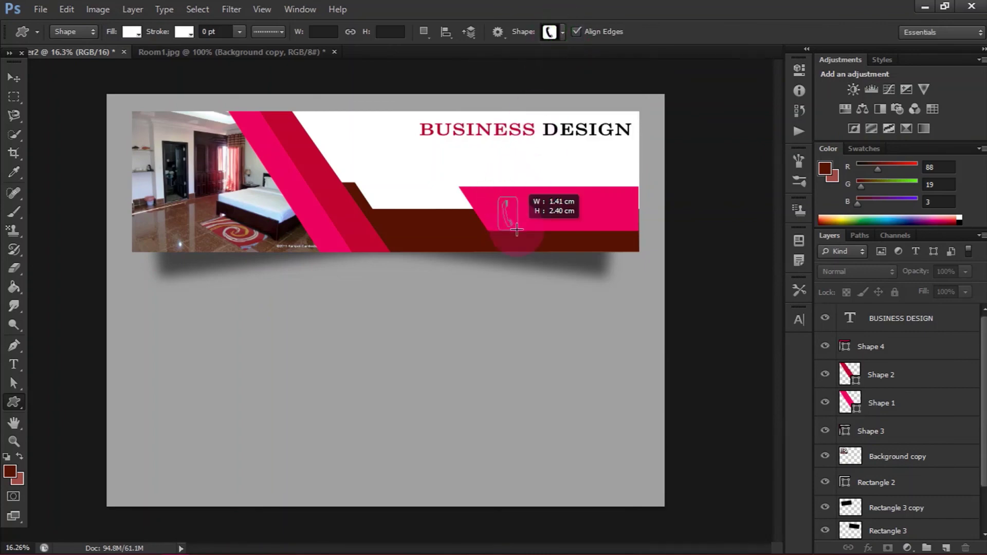
{"action": "left_click_drag", "start_coordinate": [523, 230], "coordinate": [523, 231]}
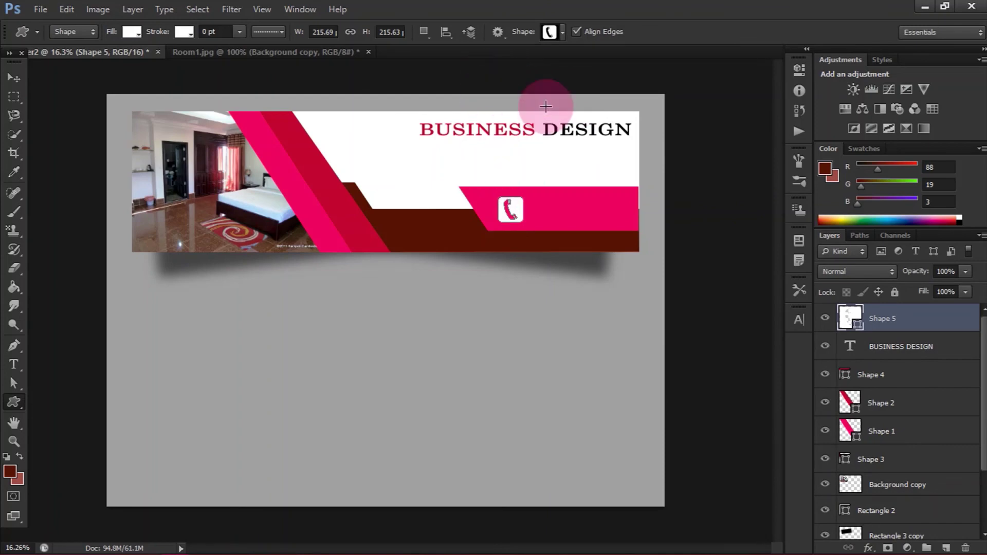
Shift the phone icon slightly right into place on the pink band
{"action": "left_click", "coordinate": [14, 77]}
{"action": "left_click", "coordinate": [515, 210]}
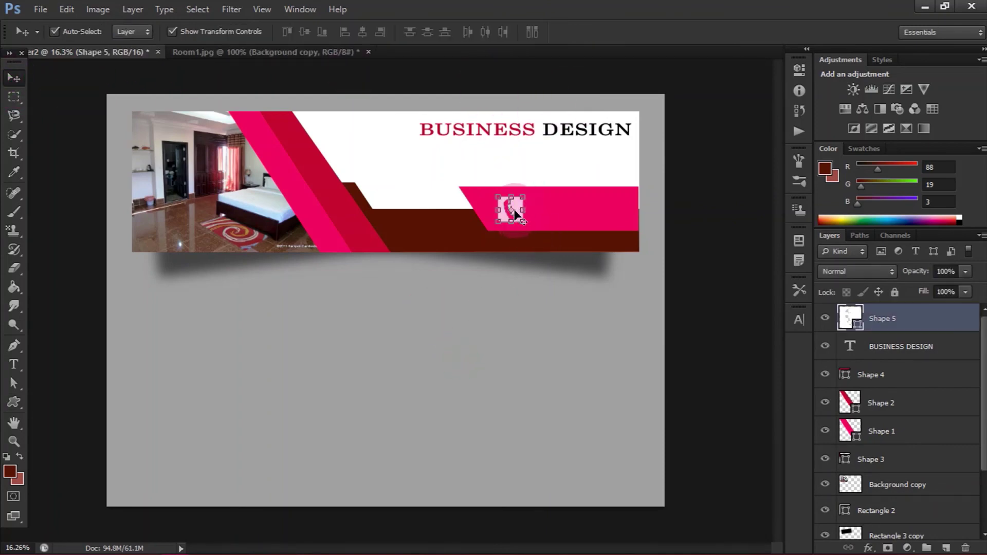
{"action": "scroll", "coordinate": [517, 208], "scroll_direction": "up", "scroll_amount": 3}
{"action": "scroll", "coordinate": [516, 209], "scroll_direction": "up", "scroll_amount": 3}
{"action": "left_click_drag", "start_coordinate": [500, 198], "coordinate": [515, 195]}
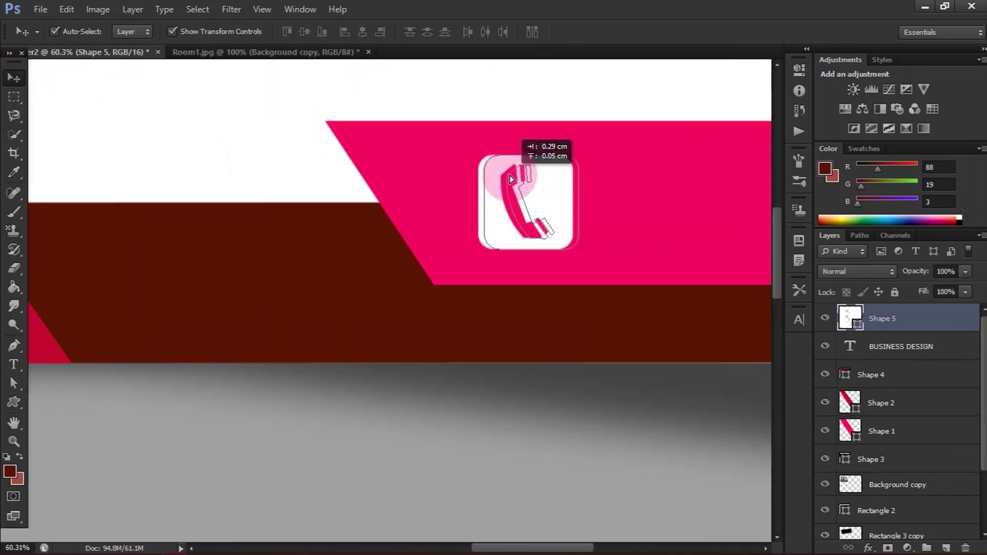
{"action": "left_click", "coordinate": [477, 366]}
{"action": "left_click", "coordinate": [10, 366]}
Type the phone number beside the icon and colour it white
{"action": "scroll", "coordinate": [508, 343], "scroll_direction": "down", "scroll_amount": 6}
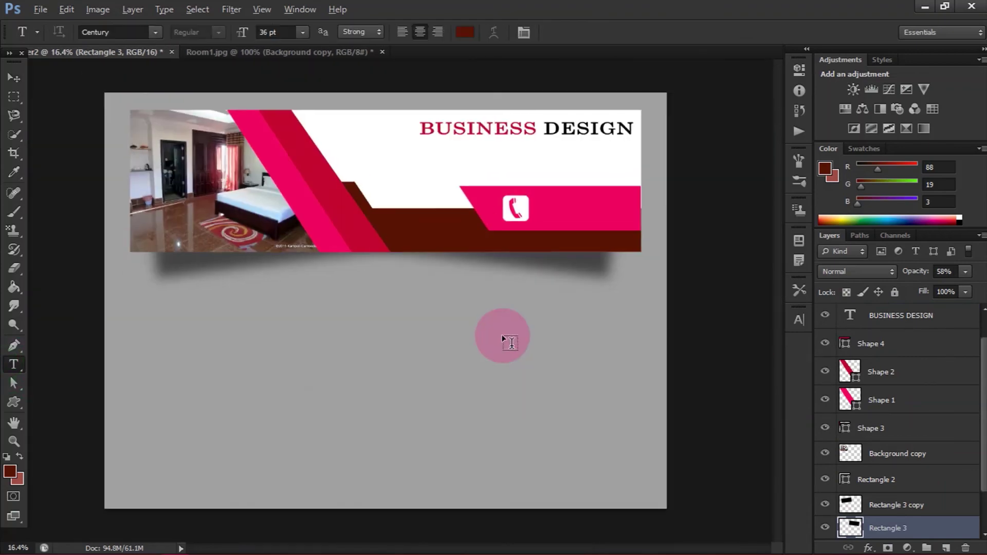
{"action": "left_click", "coordinate": [573, 212]}
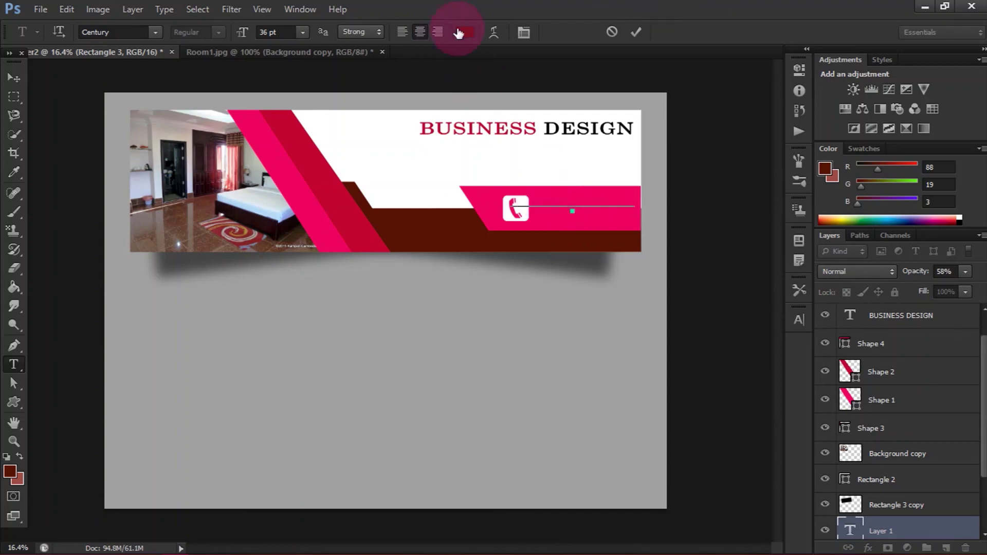
{"action": "left_click_drag", "start_coordinate": [637, 206], "coordinate": [507, 200]}
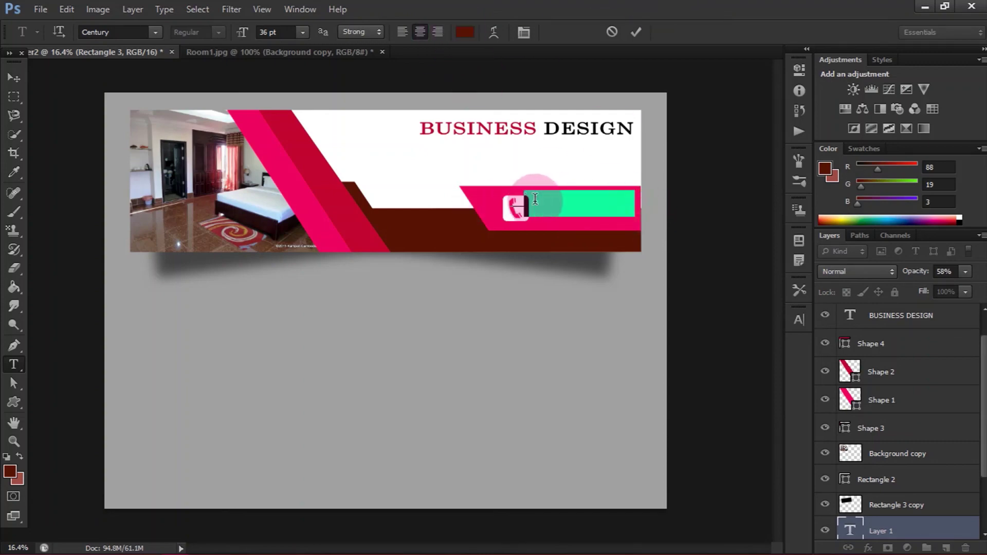
{"action": "left_click", "coordinate": [465, 32]}
{"action": "left_click_drag", "start_coordinate": [599, 335], "coordinate": [510, 301]}
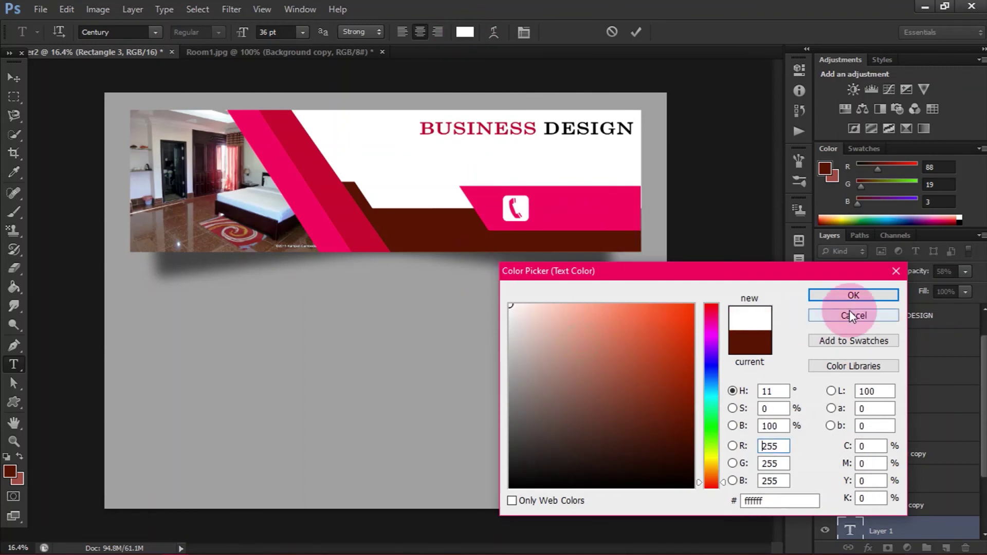
{"action": "left_click", "coordinate": [823, 294]}
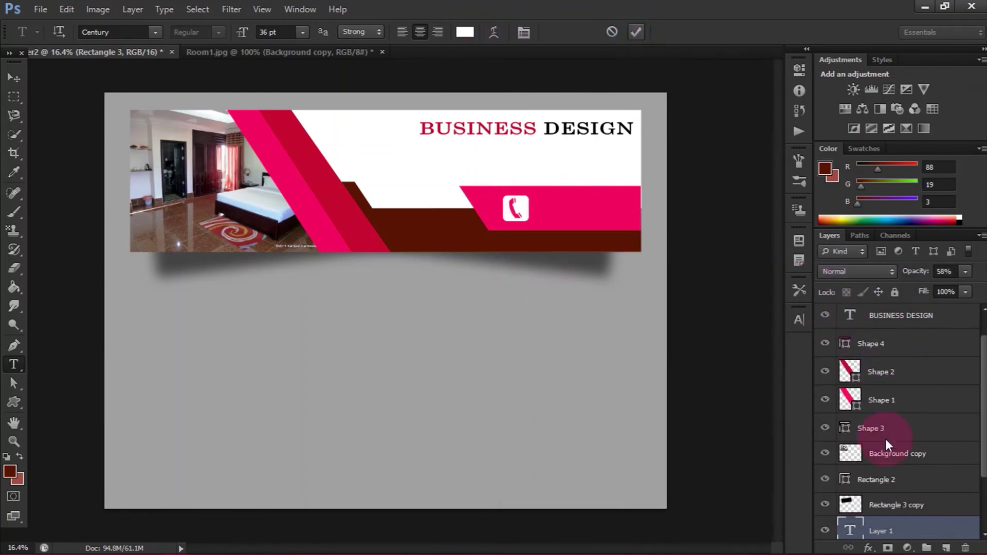
{"action": "left_click", "coordinate": [892, 526]}
Move the phone number layer to the top and nudge the text into place
{"action": "mouse_move", "coordinate": [892, 525]}
{"action": "left_mouse_down"}
{"action": "mouse_move", "coordinate": [903, 305]}
{"action": "mouse_move", "coordinate": [904, 314]}
{"action": "left_mouse_up"}
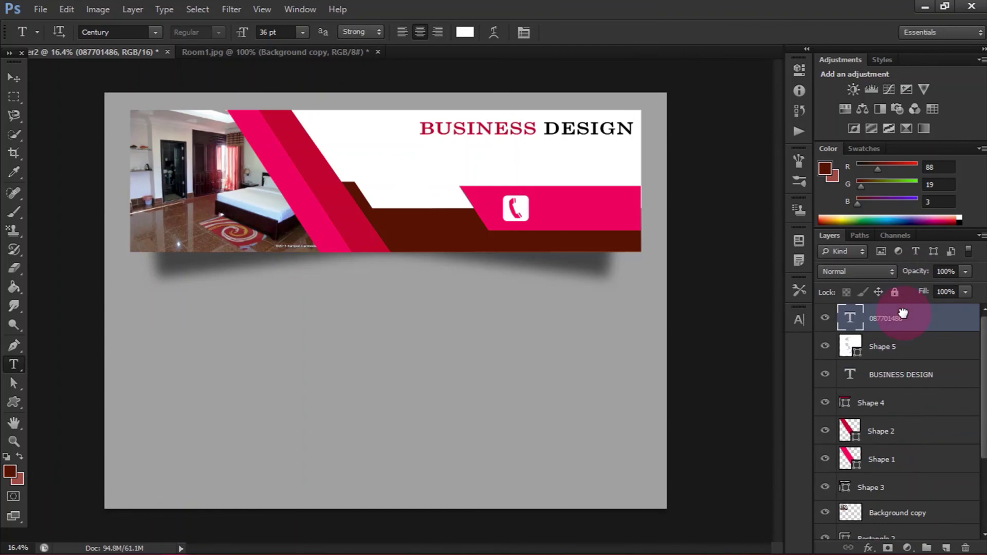
{"action": "left_click", "coordinate": [14, 79]}
{"action": "mouse_move", "coordinate": [628, 194]}
{"action": "left_mouse_down"}
{"action": "mouse_move", "coordinate": [616, 205]}
{"action": "mouse_move", "coordinate": [630, 206]}
{"action": "left_mouse_up"}
{"action": "key", "text": "Return"}
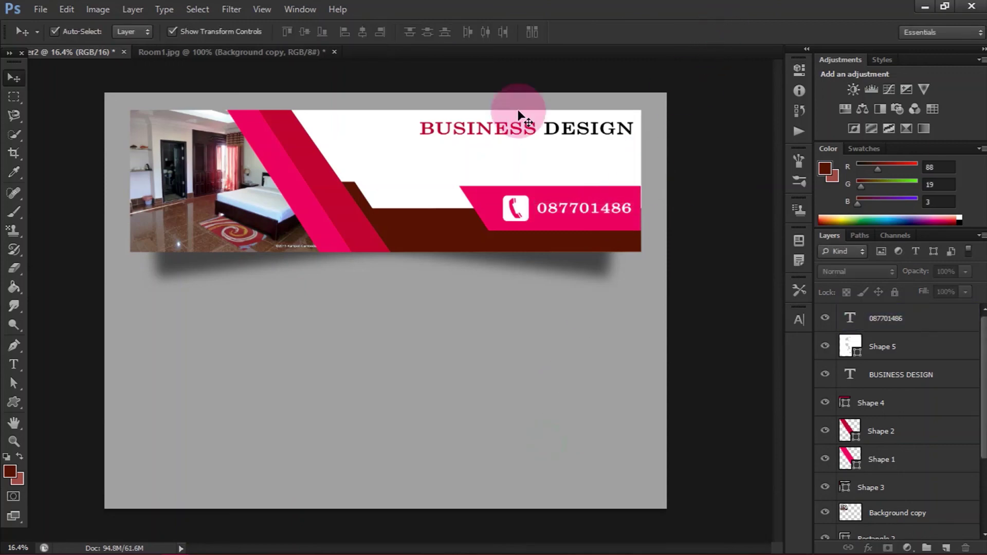
{"action": "left_click", "coordinate": [583, 198]}
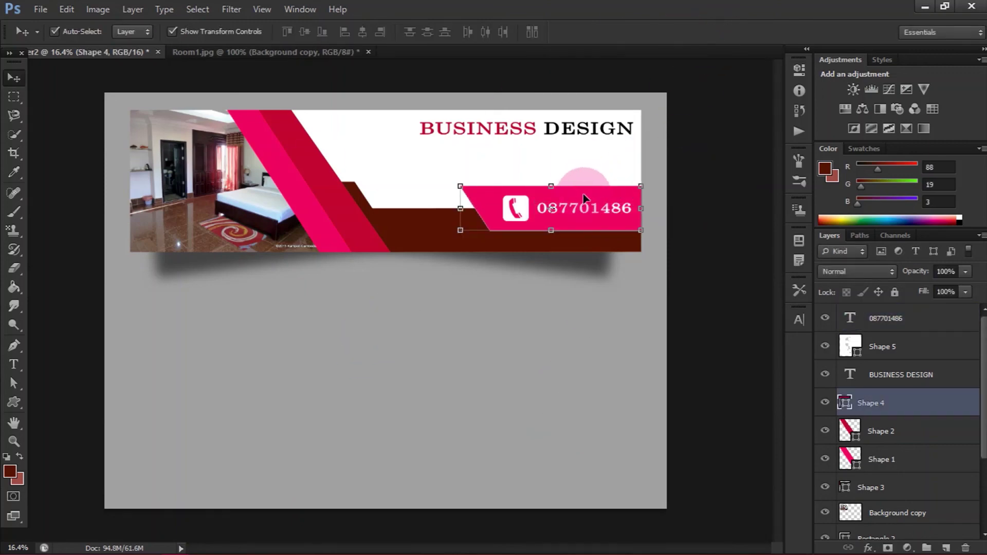
{"action": "left_click", "coordinate": [512, 375]}
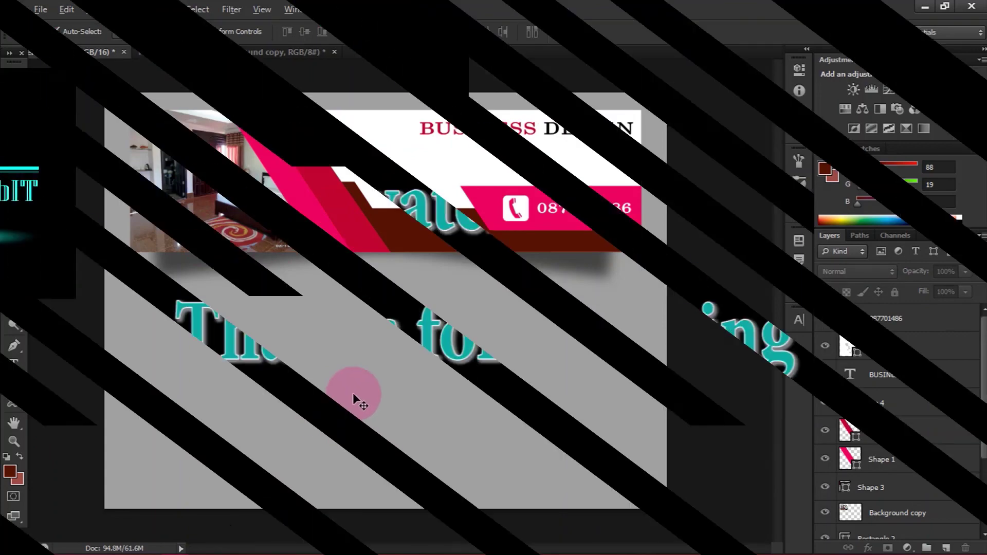